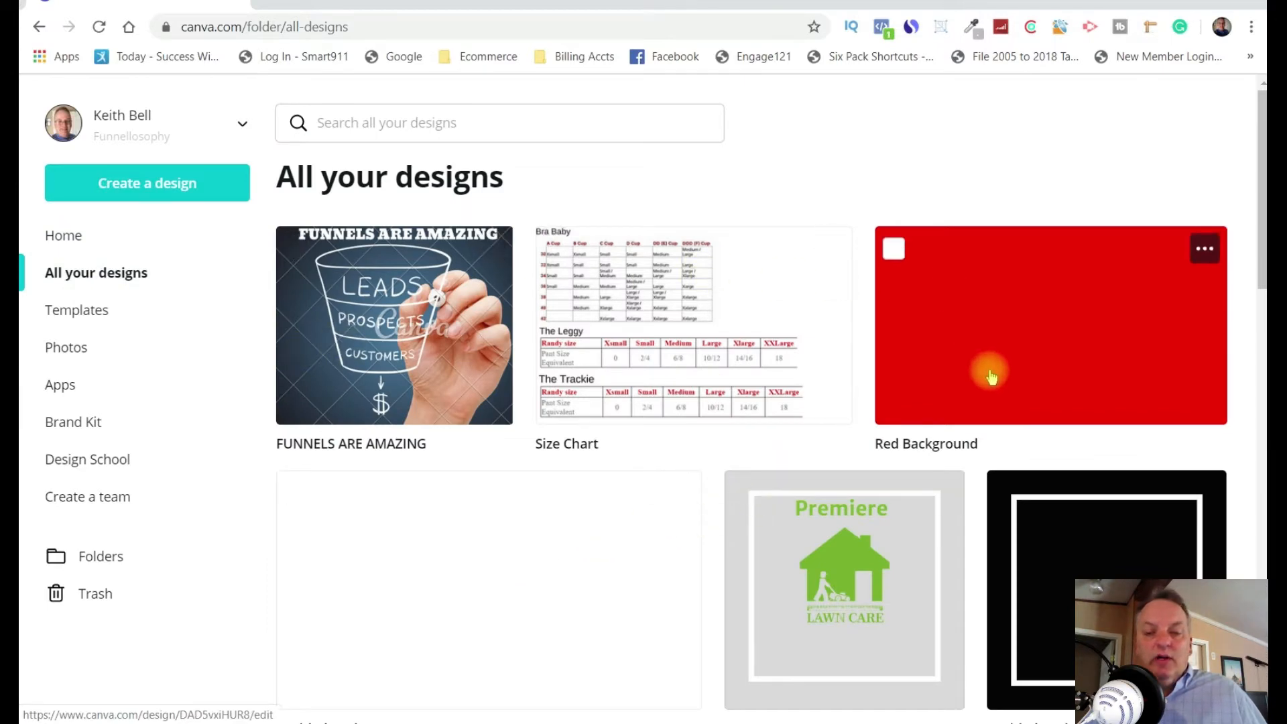
# Look through the previously created designs in the All your designs collection.
pyautogui.scroll(-8, 991, 377)
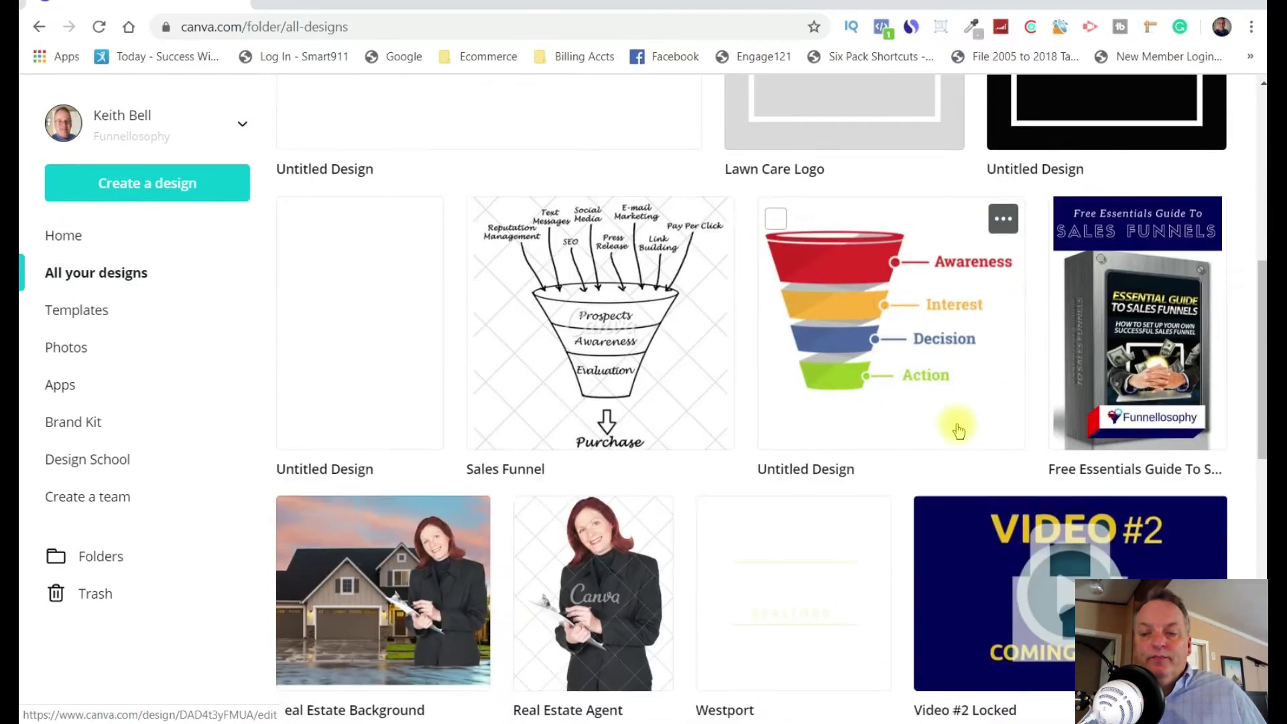
pyautogui.scroll(-8, 959, 430)
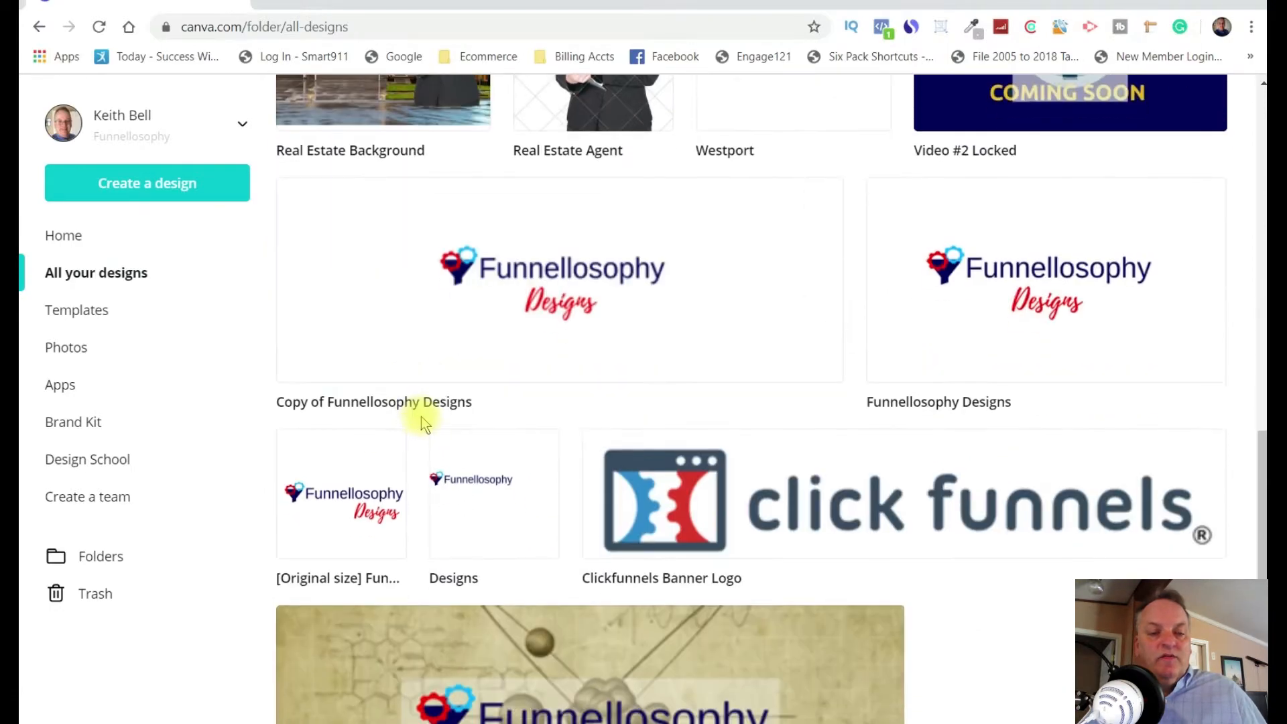
pyautogui.scroll(-3, 421, 417)
pyautogui.scroll(-7, 1027, 455)
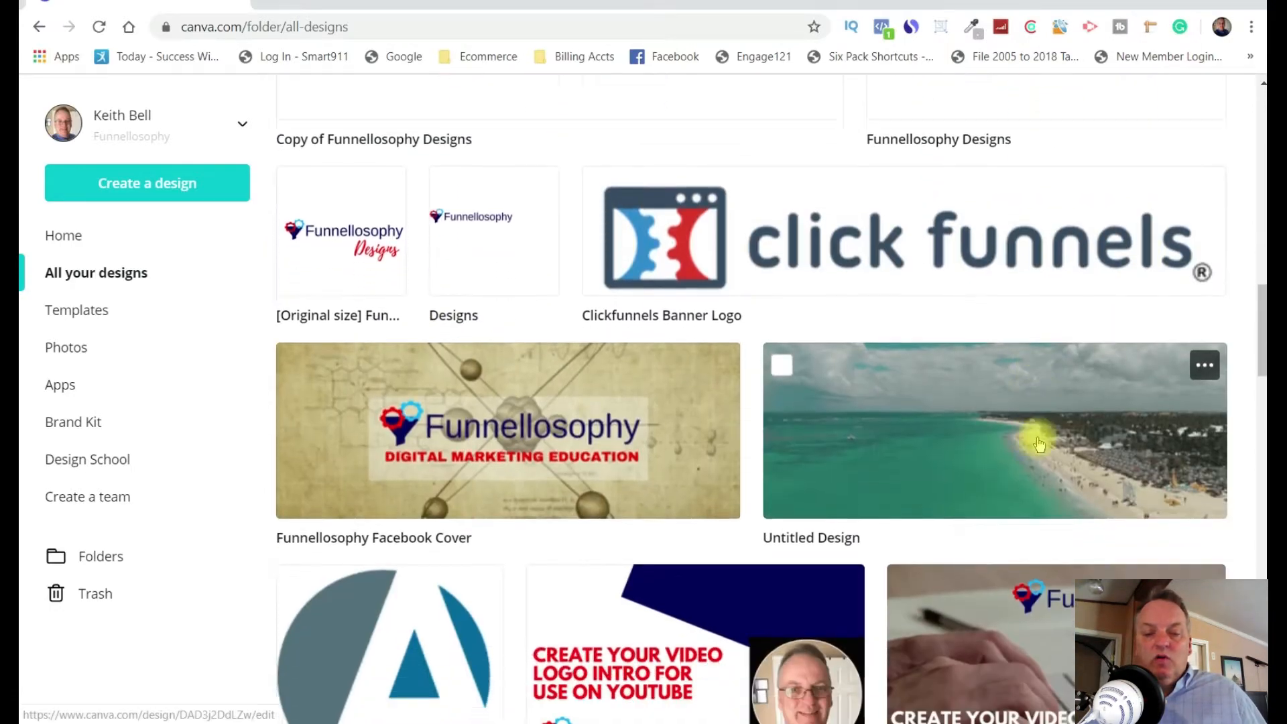
pyautogui.scroll(-10, 1041, 439)
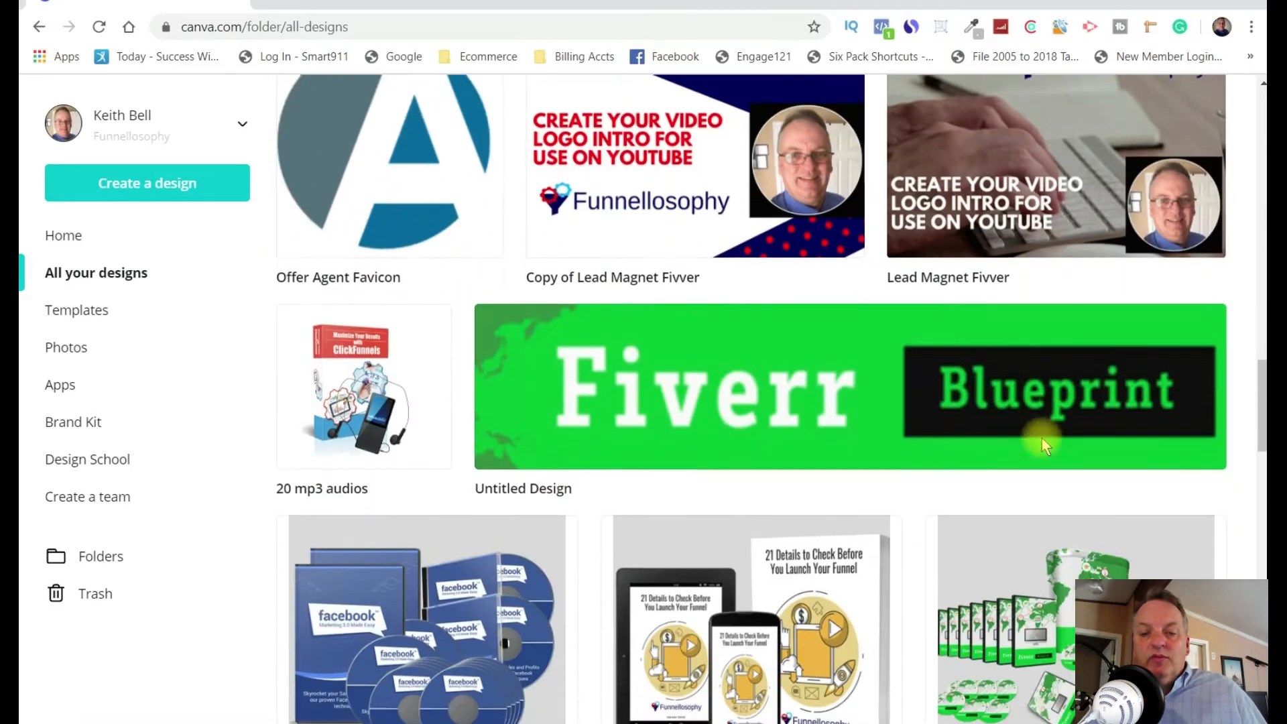
pyautogui.scroll(-12, 1047, 446)
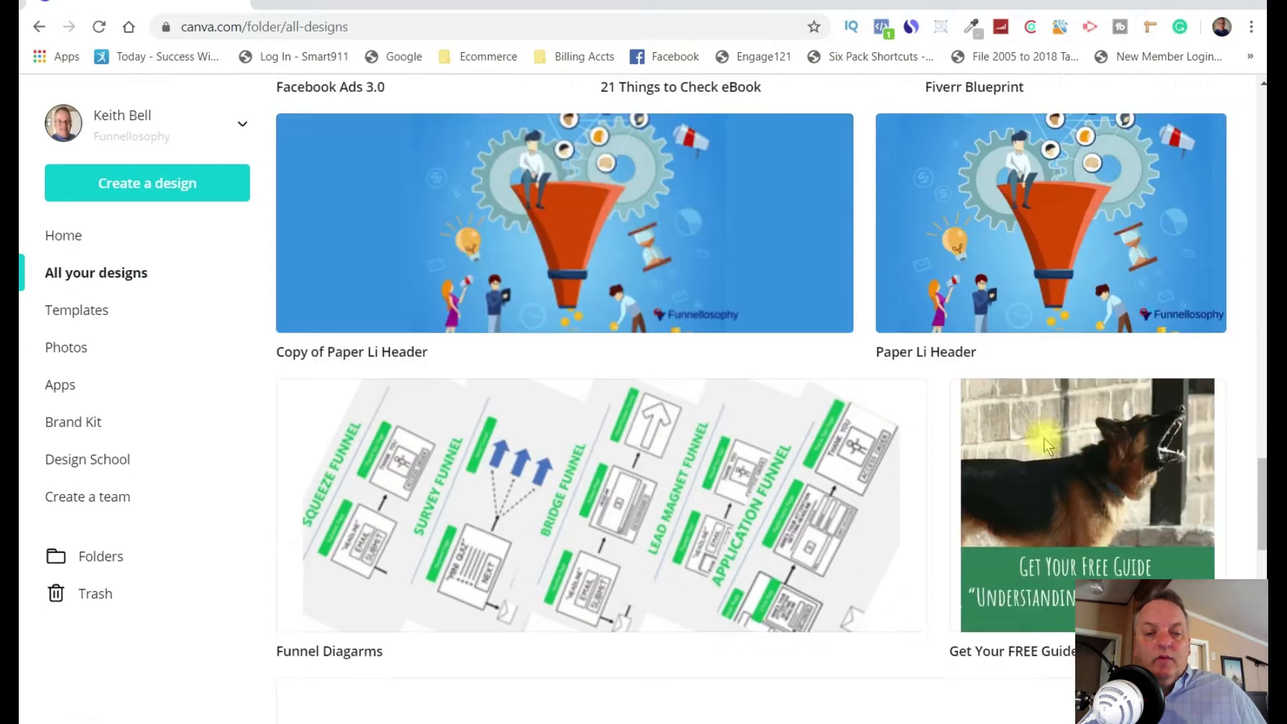
pyautogui.scroll(-6, 1043, 437)
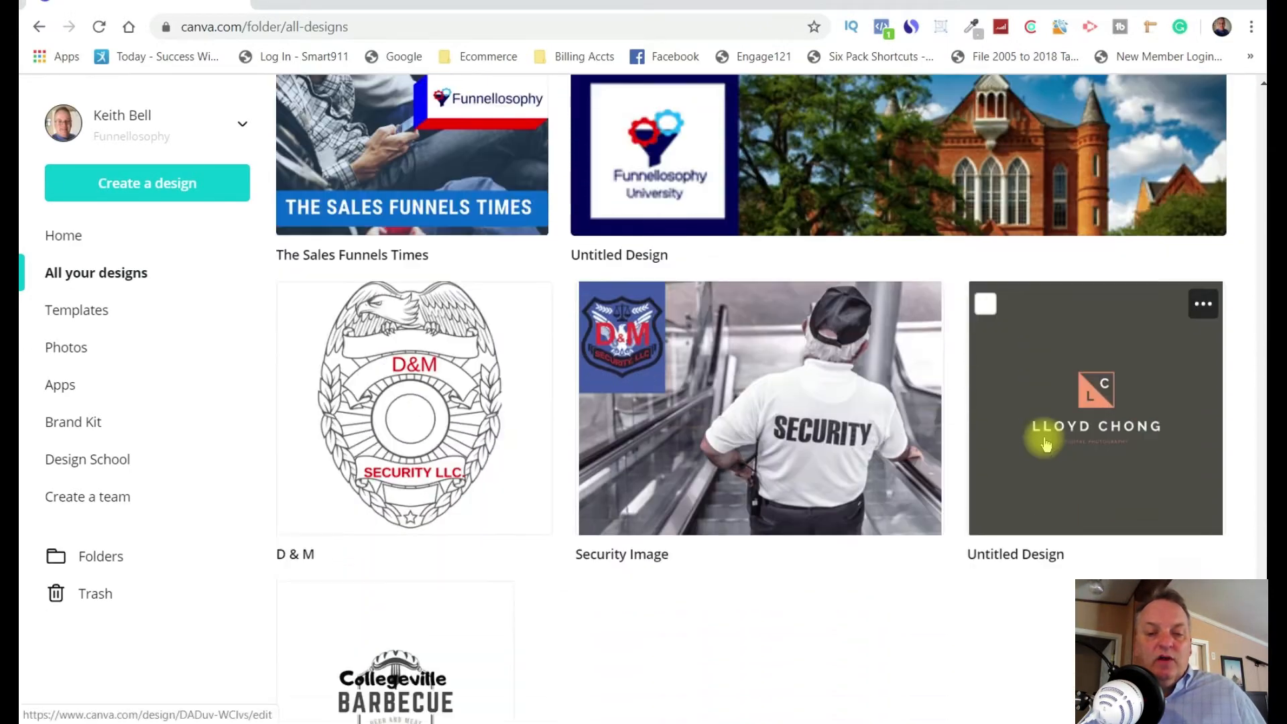
pyautogui.scroll(-7, 1045, 444)
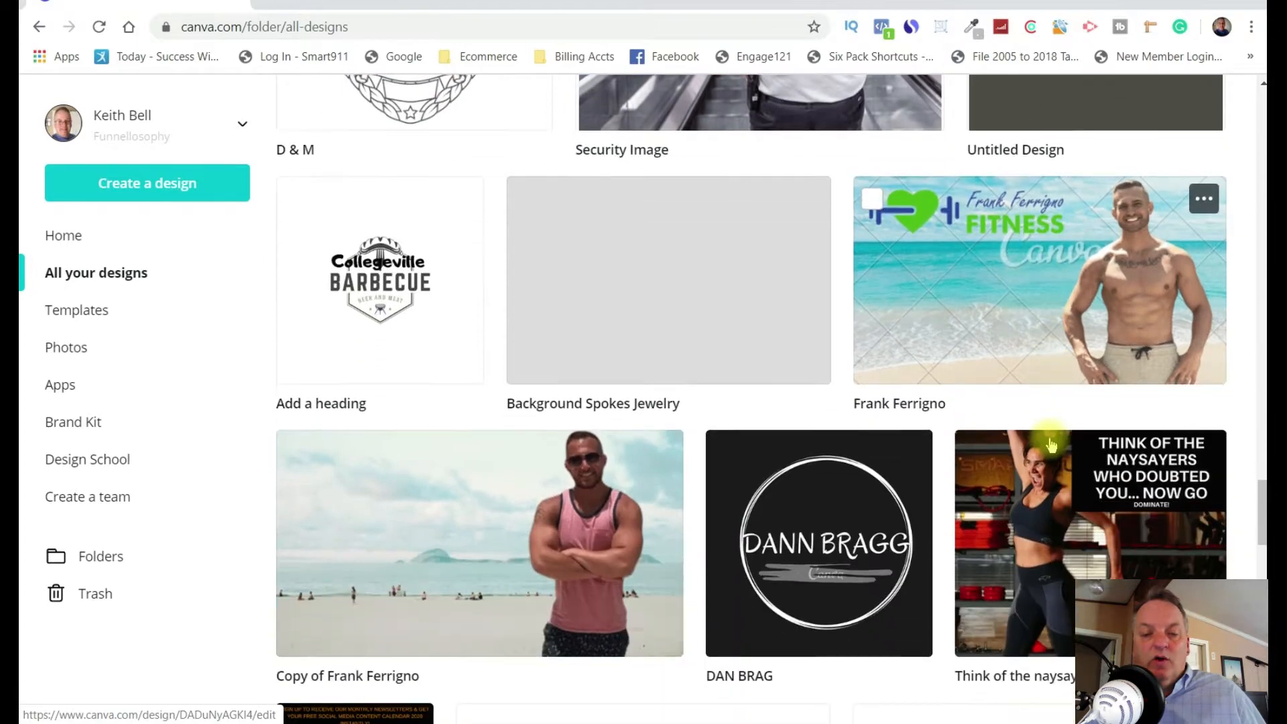
pyautogui.scroll(-8, 1051, 446)
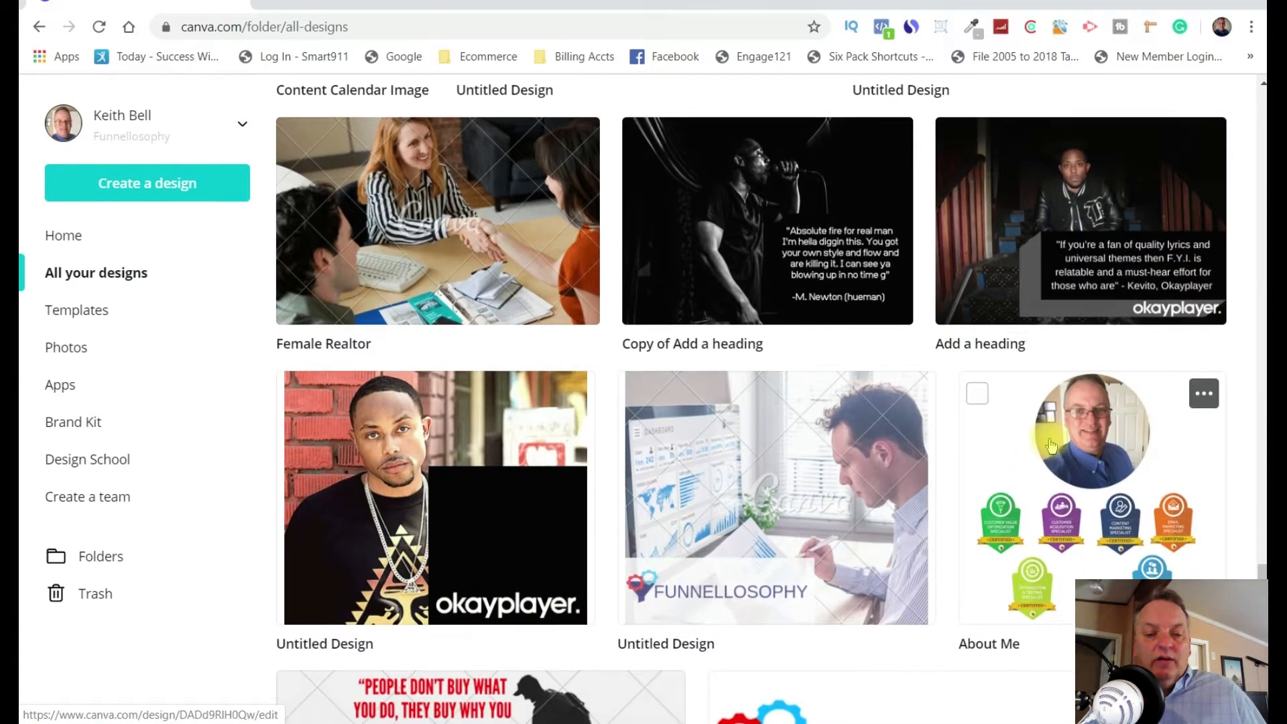
pyautogui.scroll(-5, 1051, 446)
pyautogui.scroll(-8, 1051, 446)
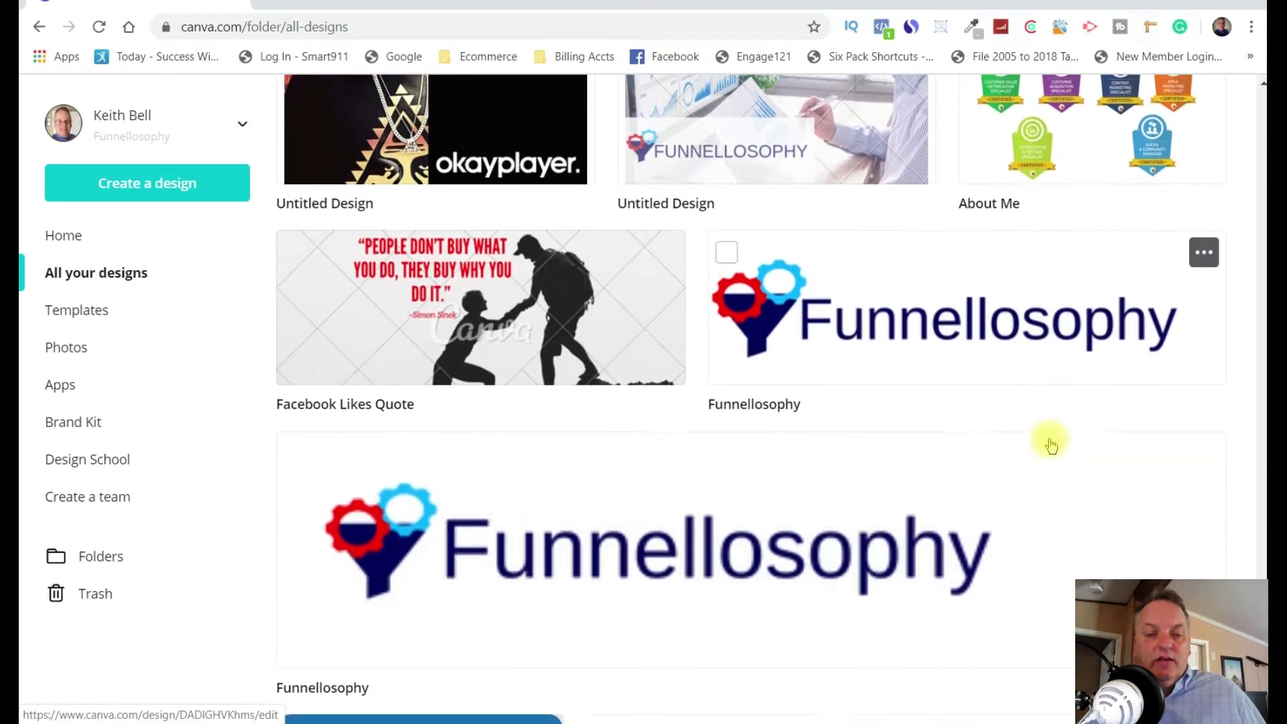
pyautogui.scroll(-8, 1051, 446)
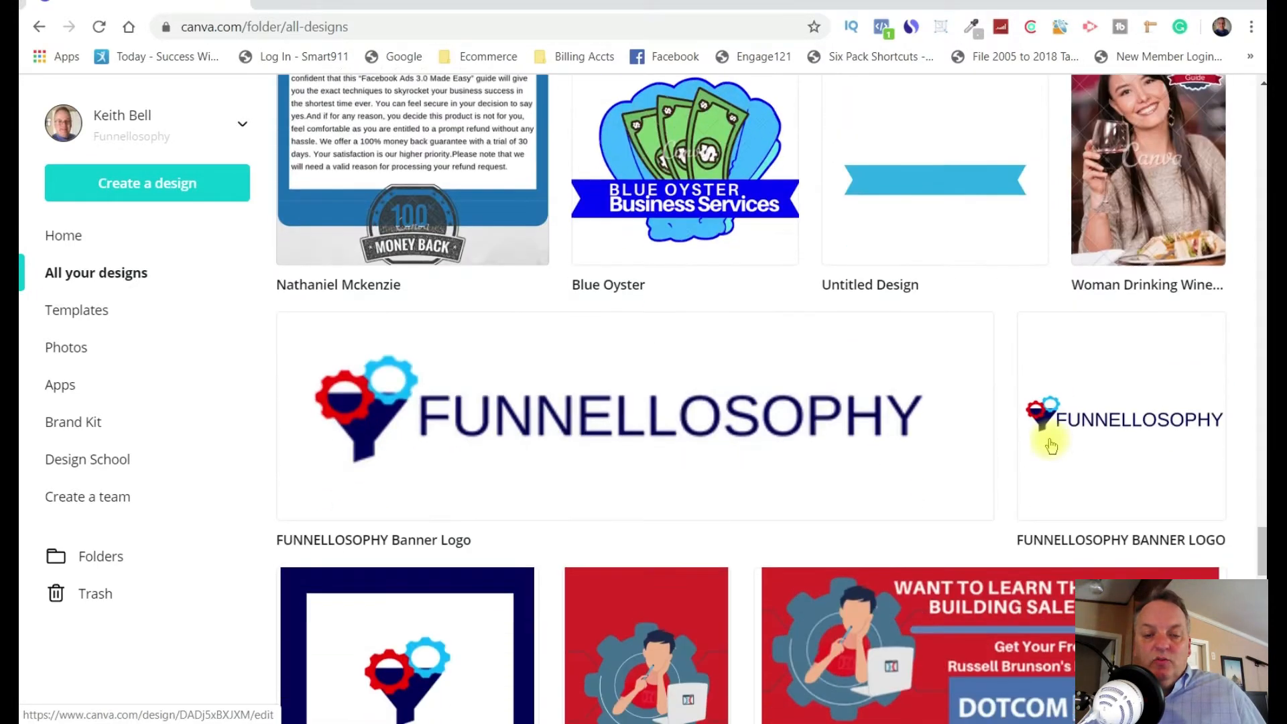
pyautogui.scroll(-7, 1051, 446)
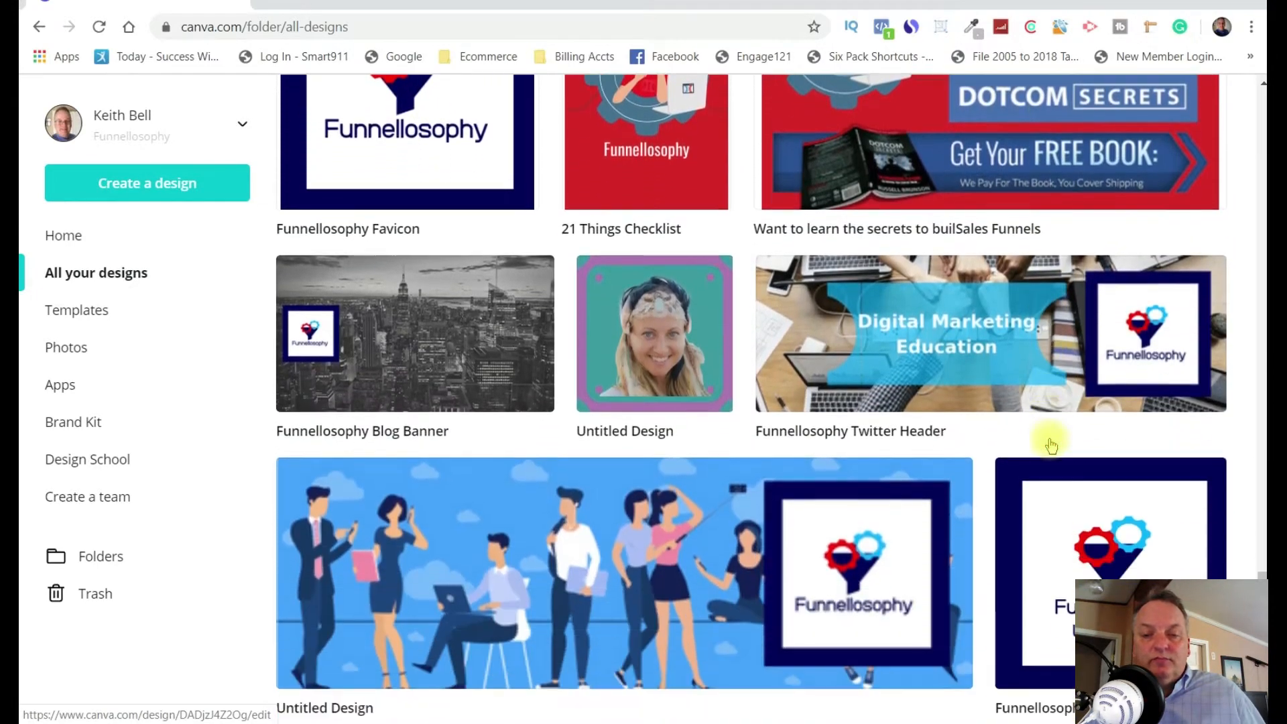
pyautogui.scroll(-10, 1051, 446)
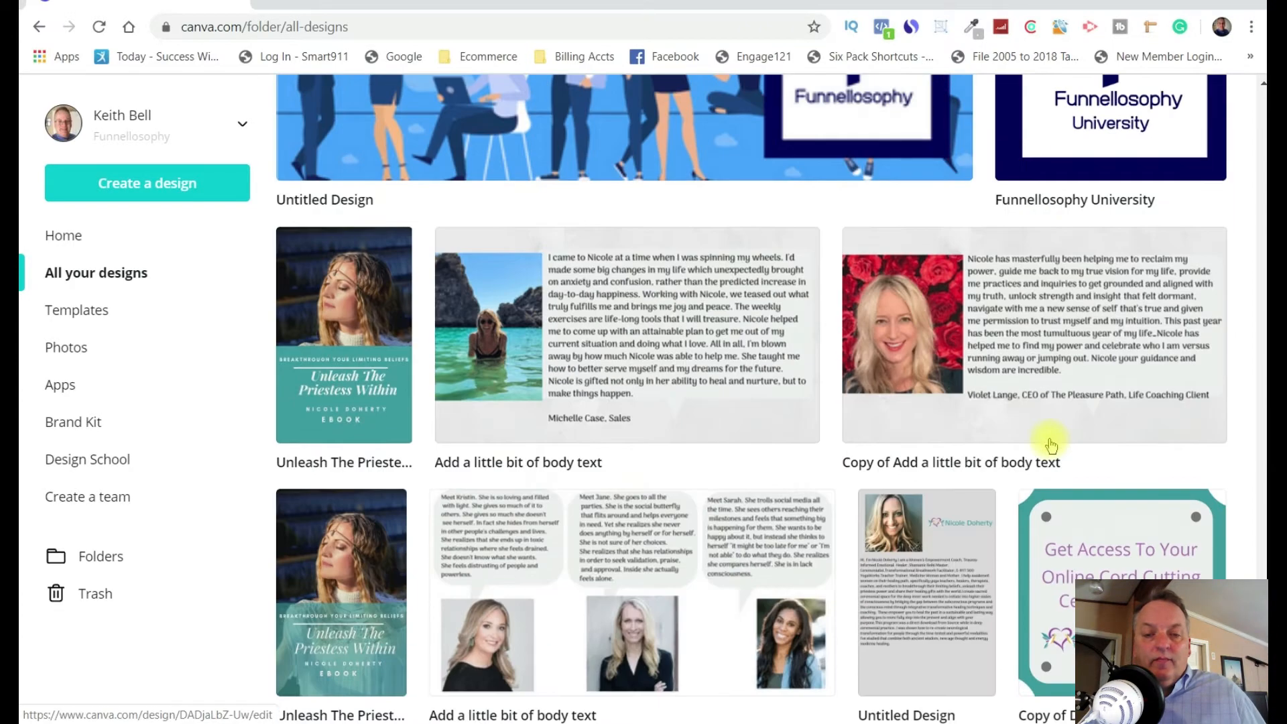
pyautogui.scroll(-5, 1050, 448)
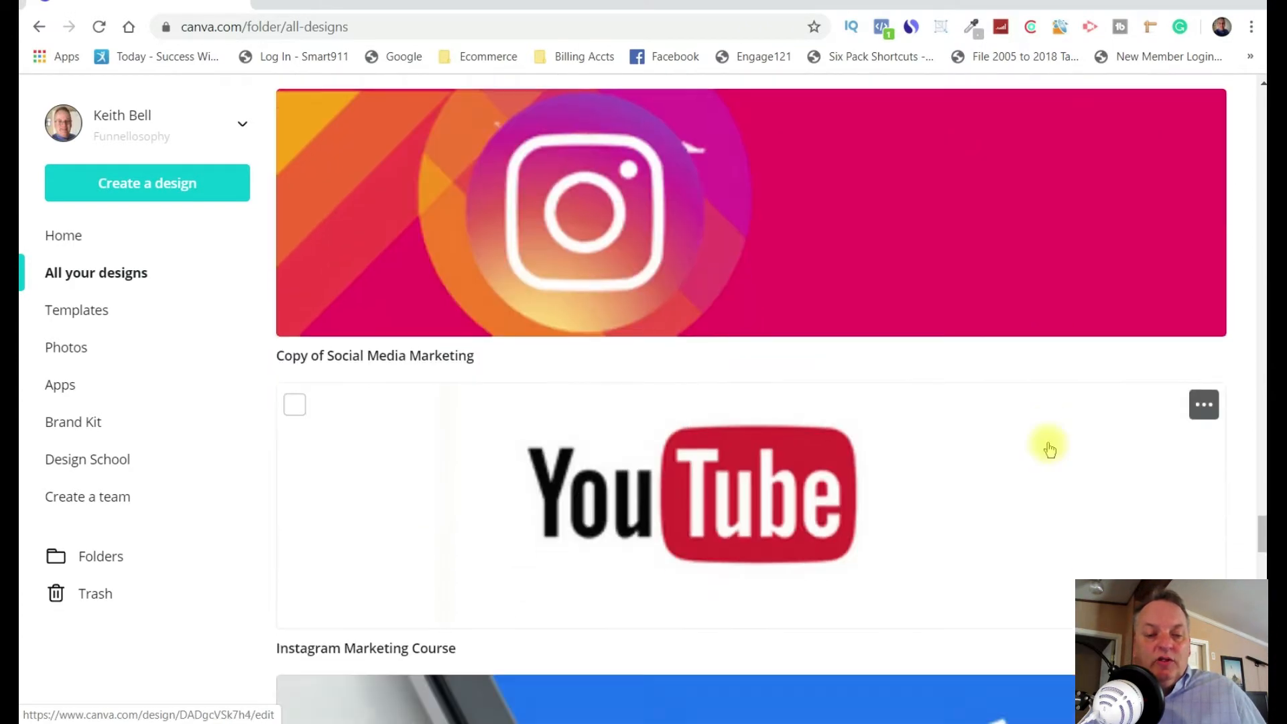
pyautogui.scroll(4, 979, 438)
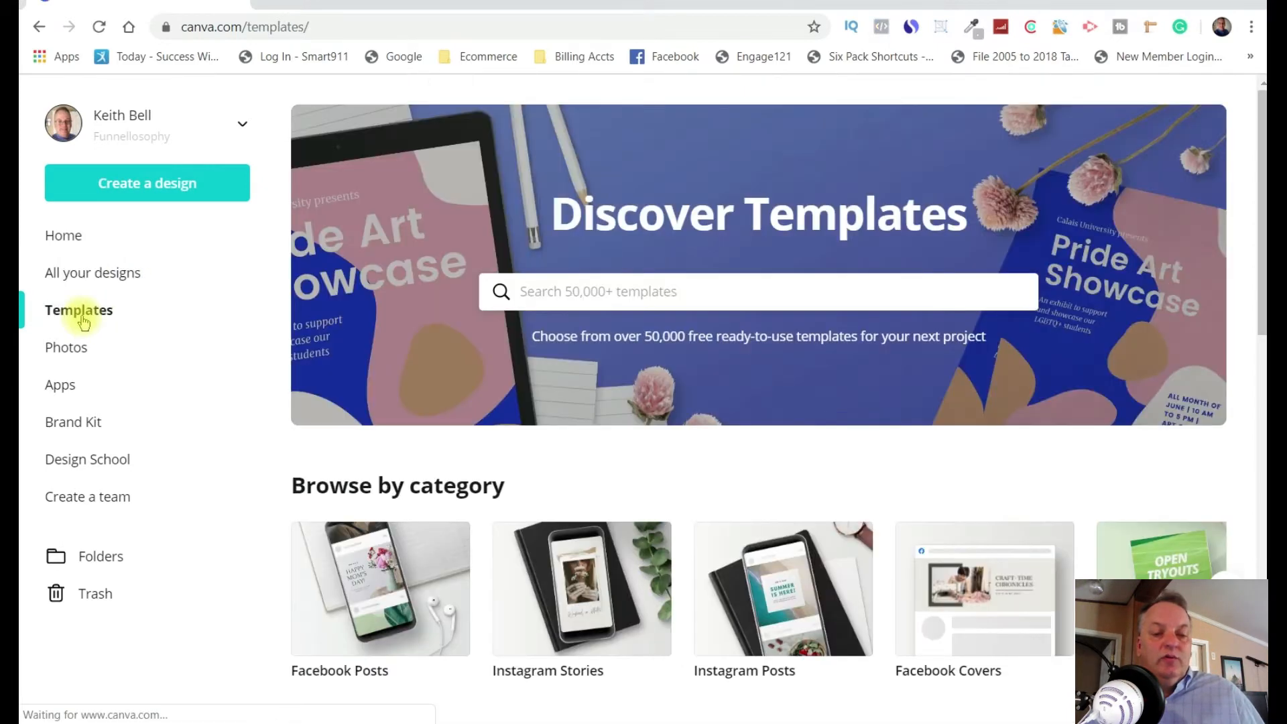
# Open the Facebook Posts template category and browse the available post templates.
pyautogui.scroll(-4, 871, 314)
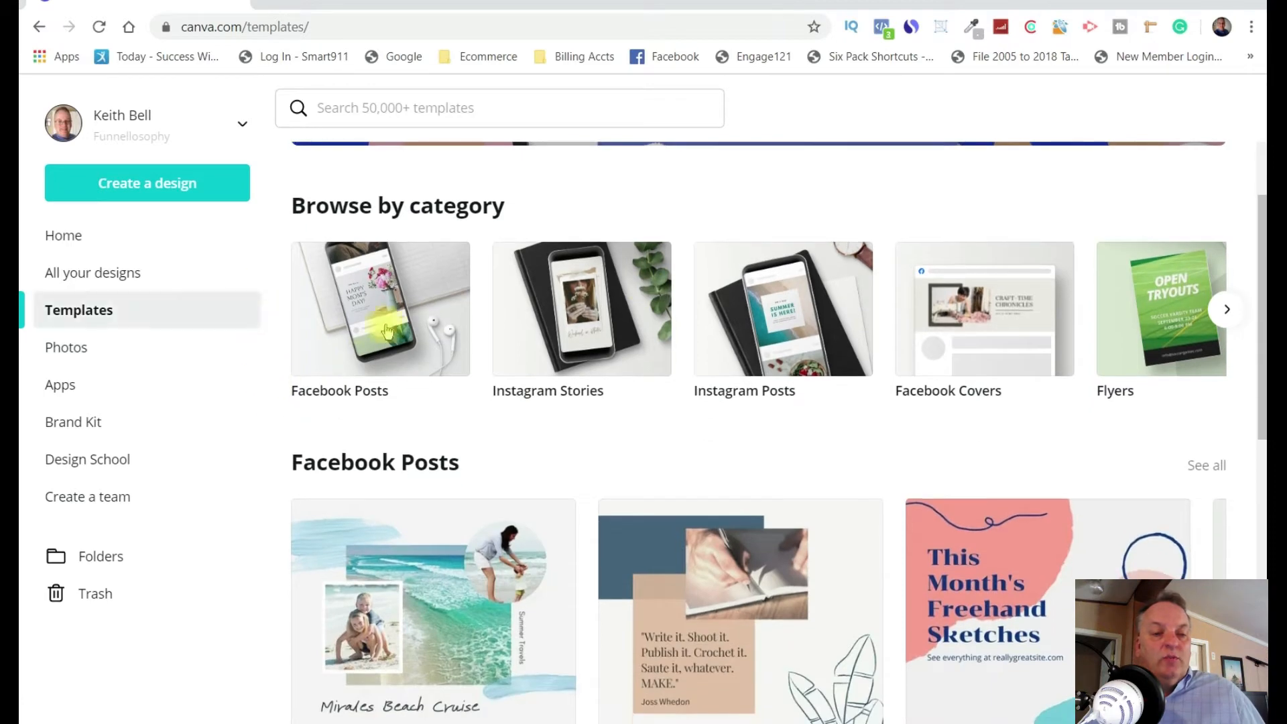
pyautogui.click(405, 319)
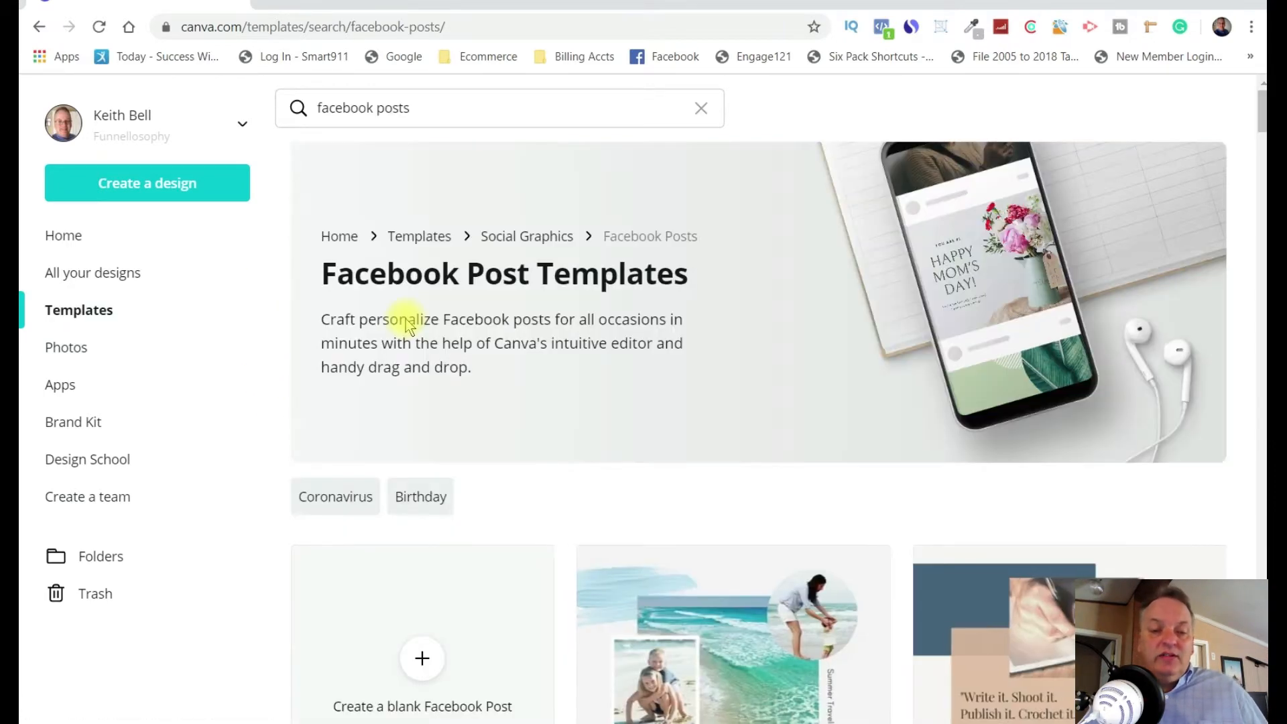
pyautogui.scroll(-3, 1007, 439)
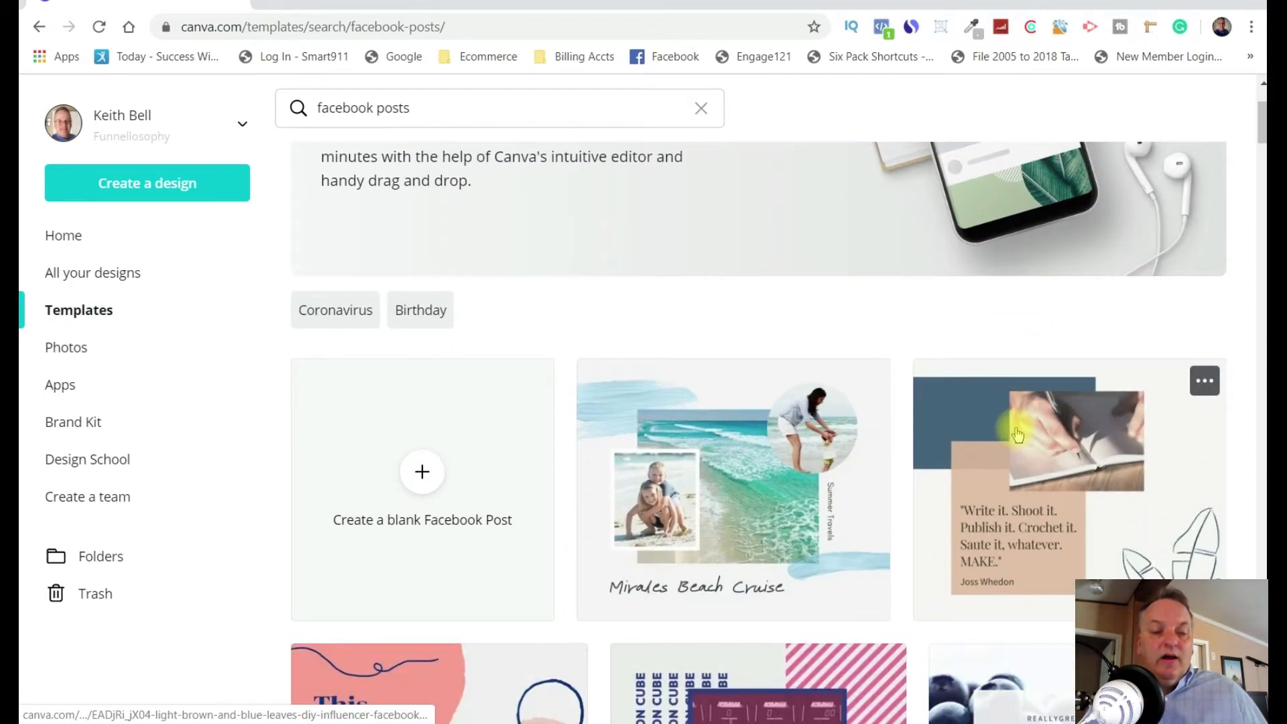
pyautogui.scroll(-5, 1018, 434)
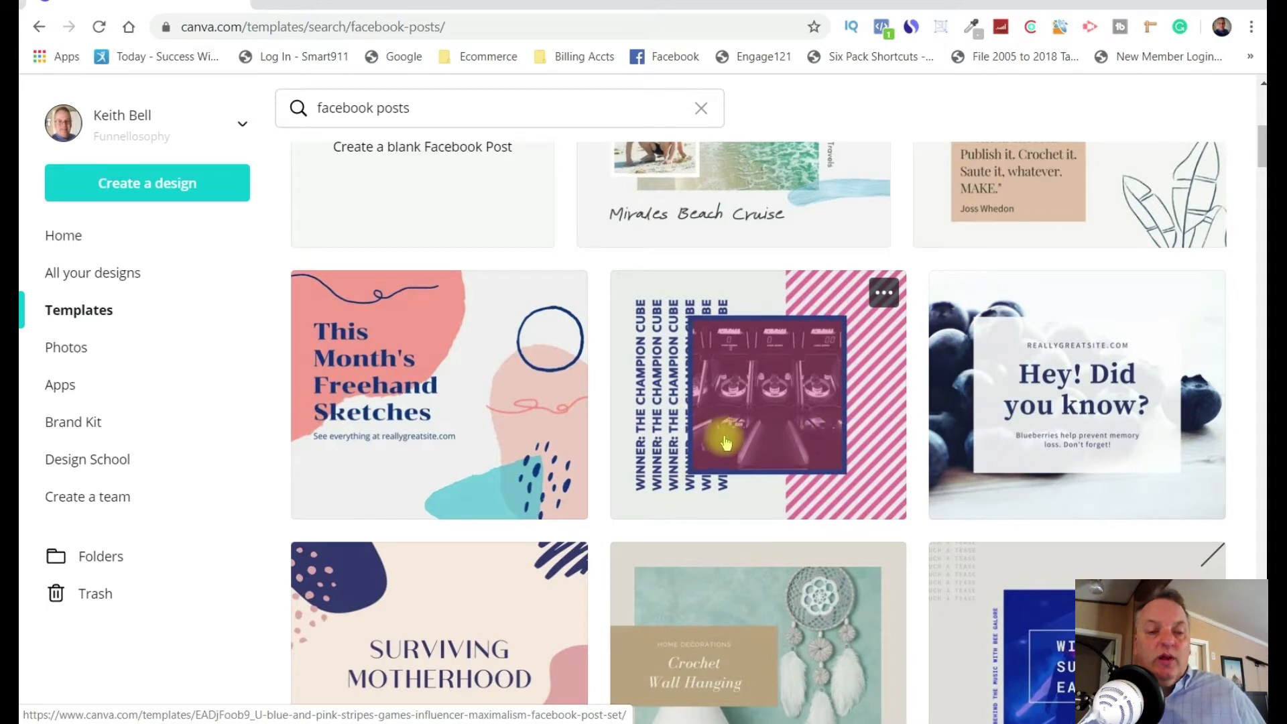
pyautogui.scroll(3, 619, 456)
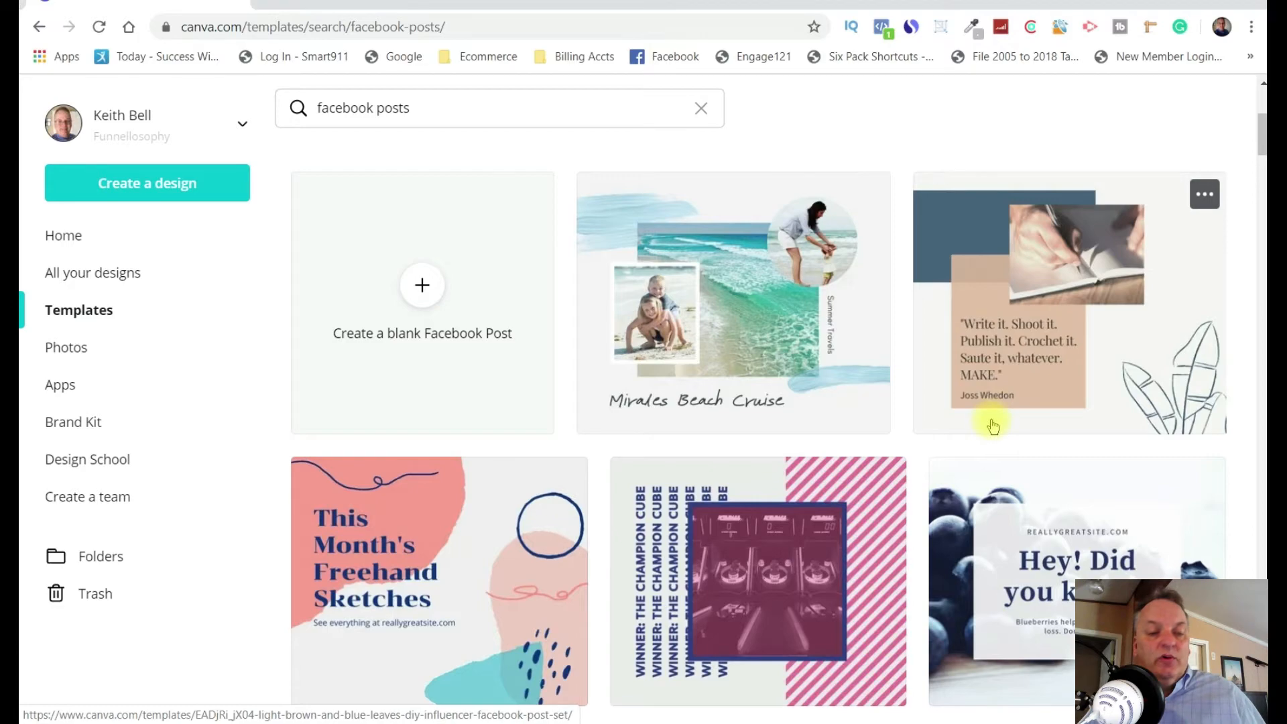
pyautogui.scroll(-12, 993, 427)
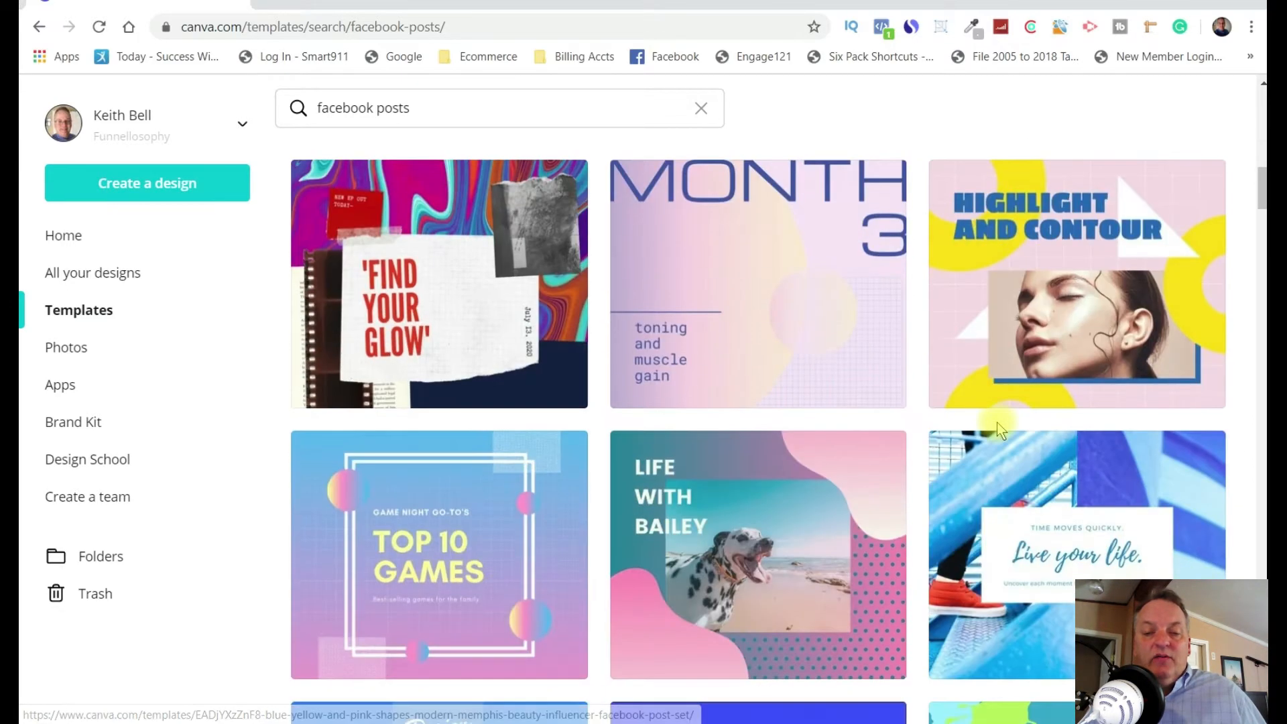
pyautogui.scroll(-14, 1000, 427)
pyautogui.scroll(-14, 1008, 428)
pyautogui.scroll(-7, 1009, 429)
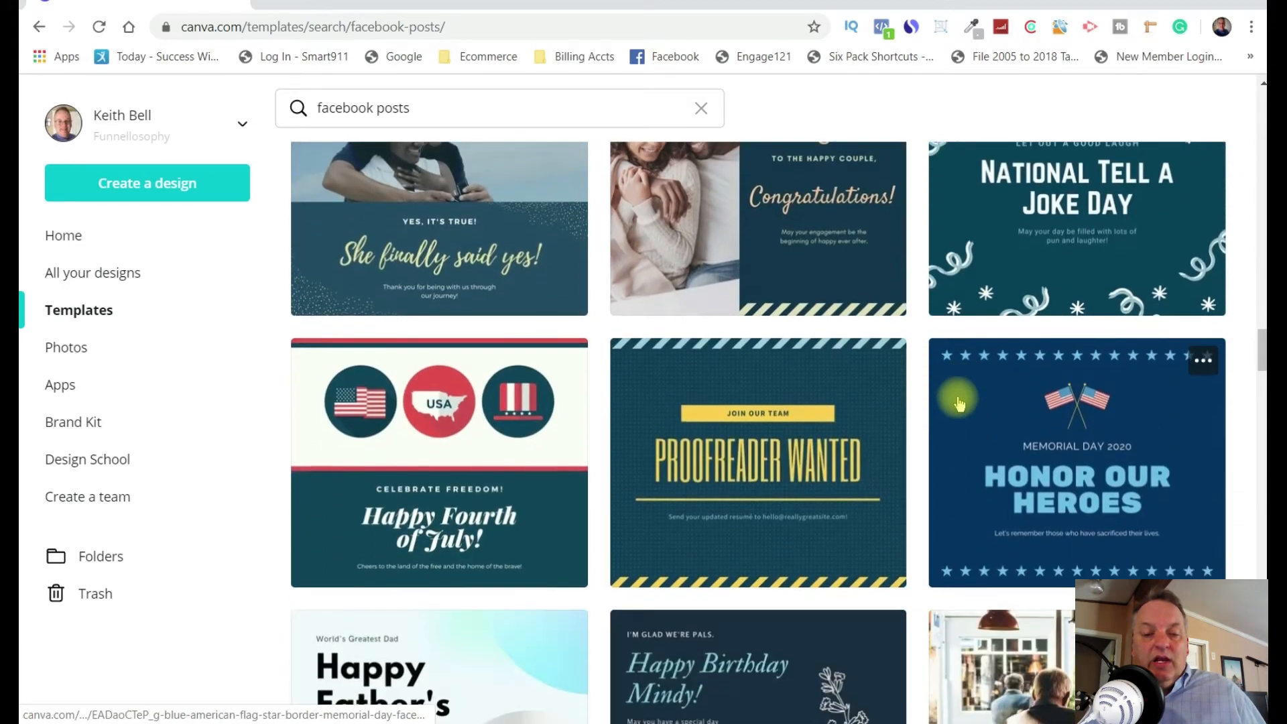
pyautogui.scroll(-12, 960, 402)
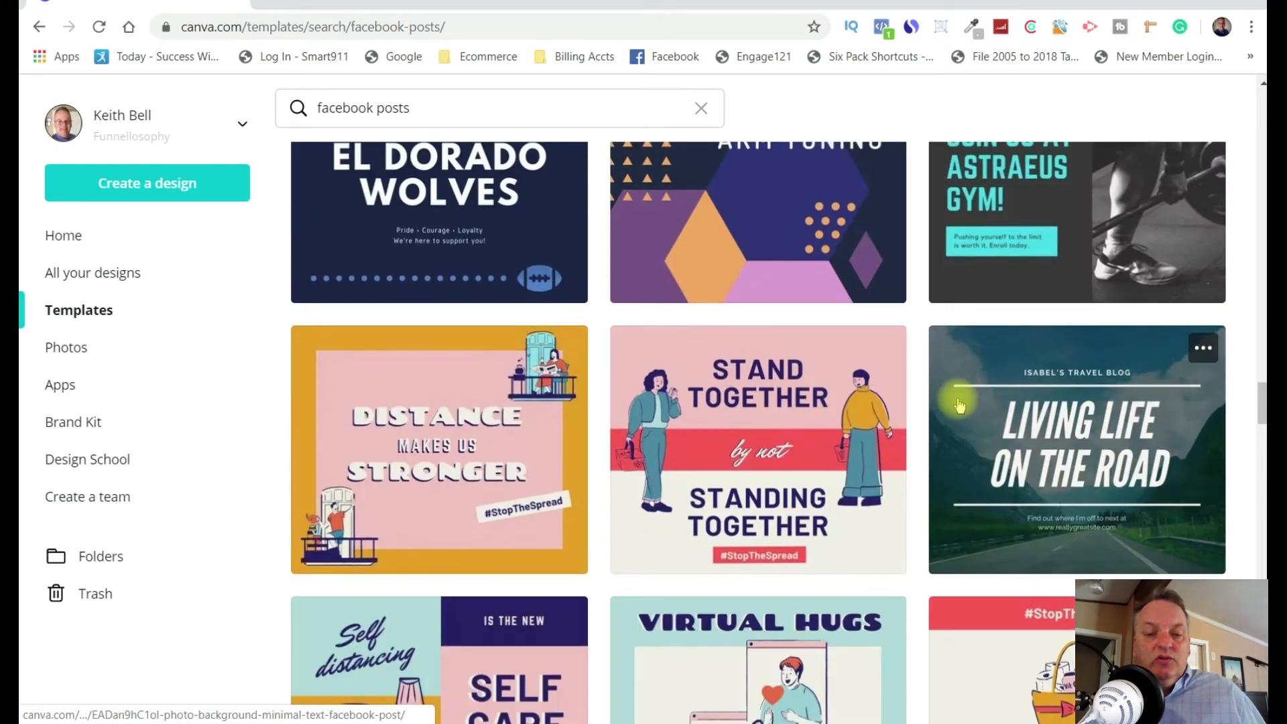
pyautogui.scroll(-14, 961, 402)
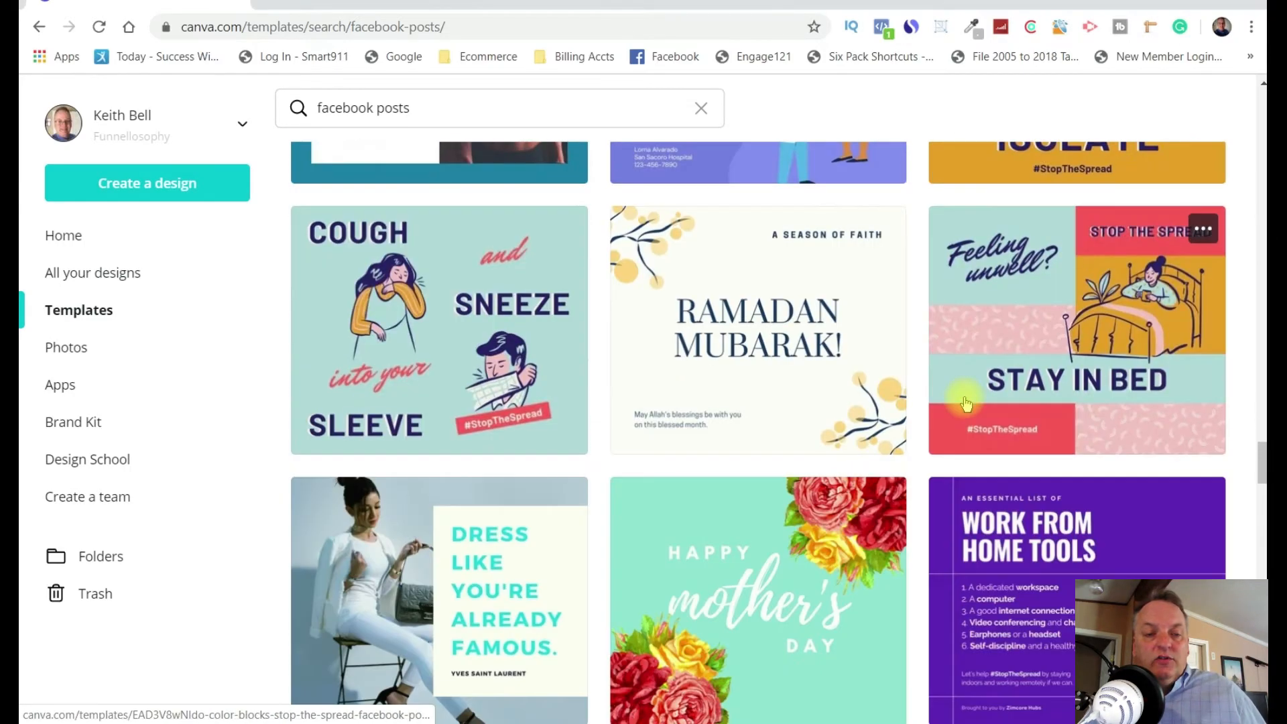
pyautogui.scroll(-6, 965, 402)
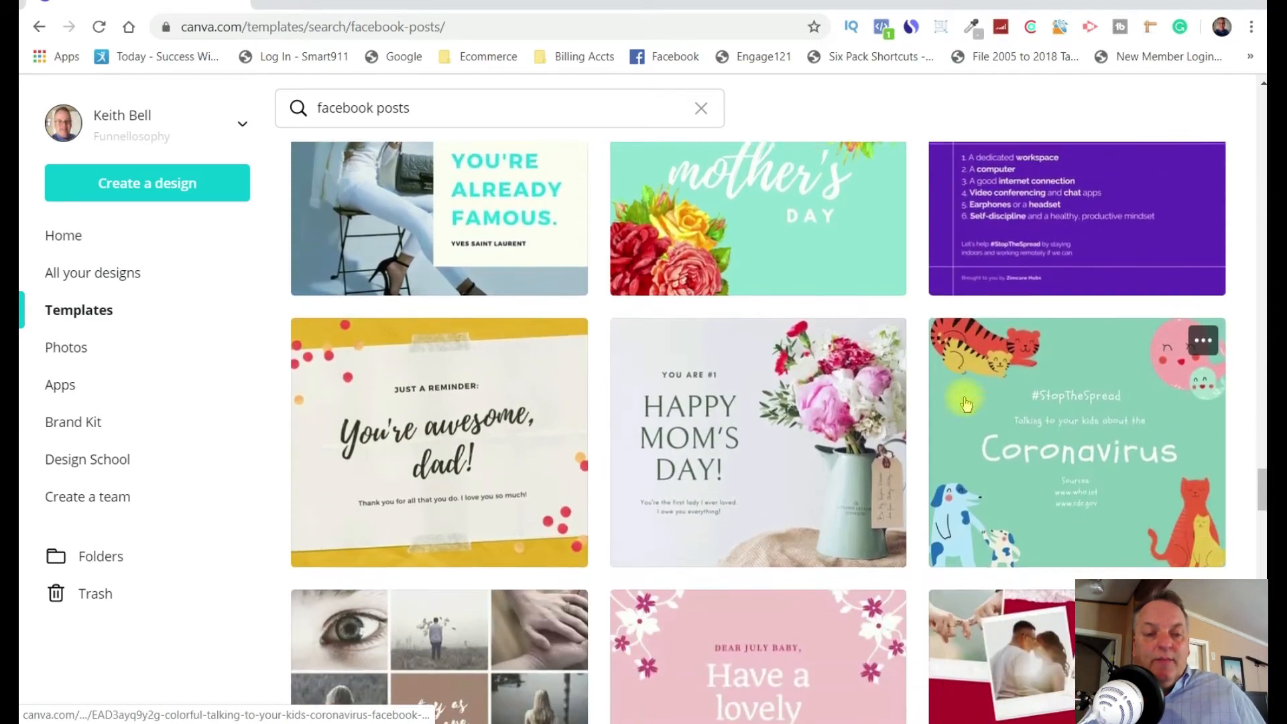
pyautogui.scroll(-6, 965, 402)
pyautogui.scroll(20, 915, 368)
# Go to the photo library and search it for "Sales Funnels".
pyautogui.click(64, 354)
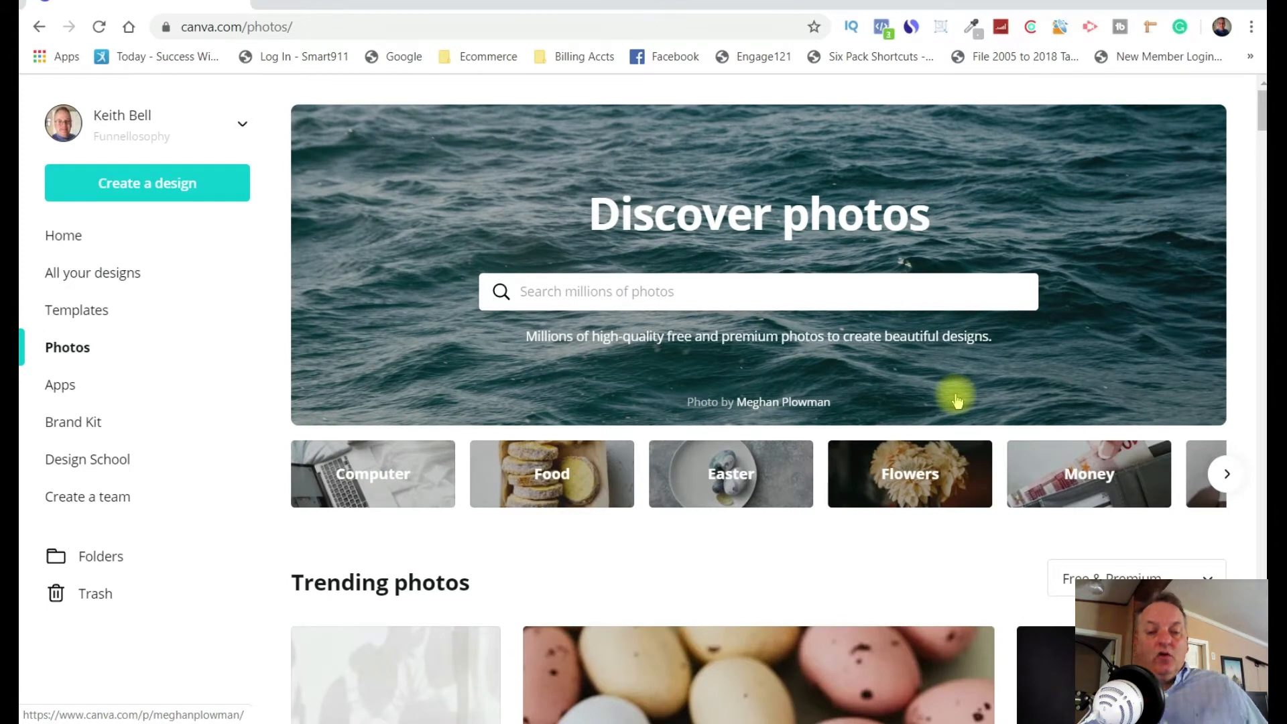
pyautogui.click(572, 294)
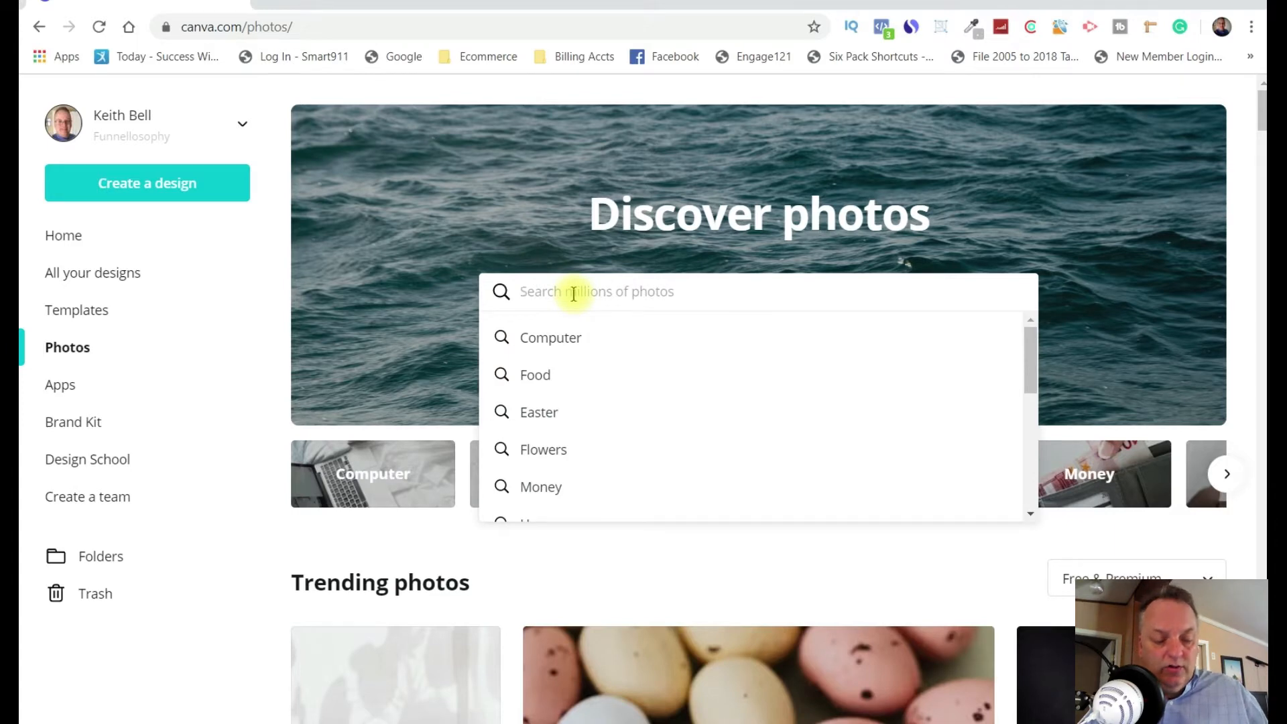
pyautogui.write('Sales Funnels')
pyautogui.press('Return')
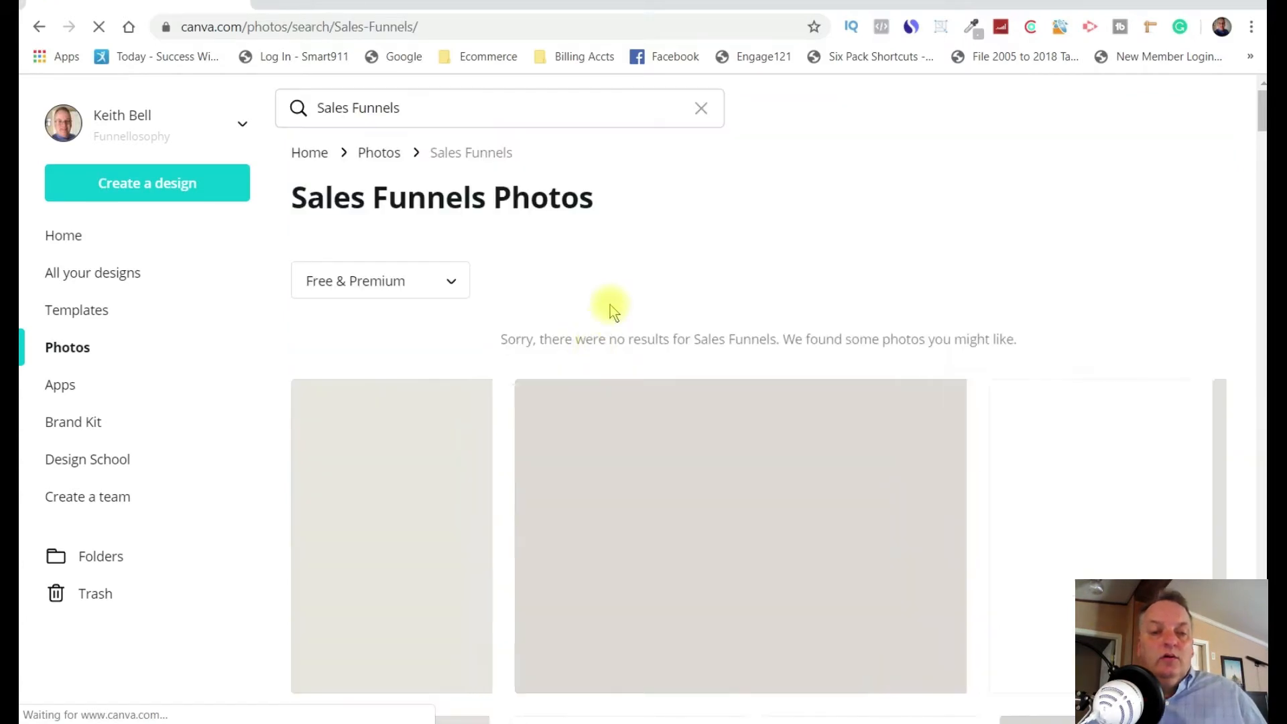
# Shorten the photo search term to "Funnels" and run the search again.
pyautogui.click(351, 107)
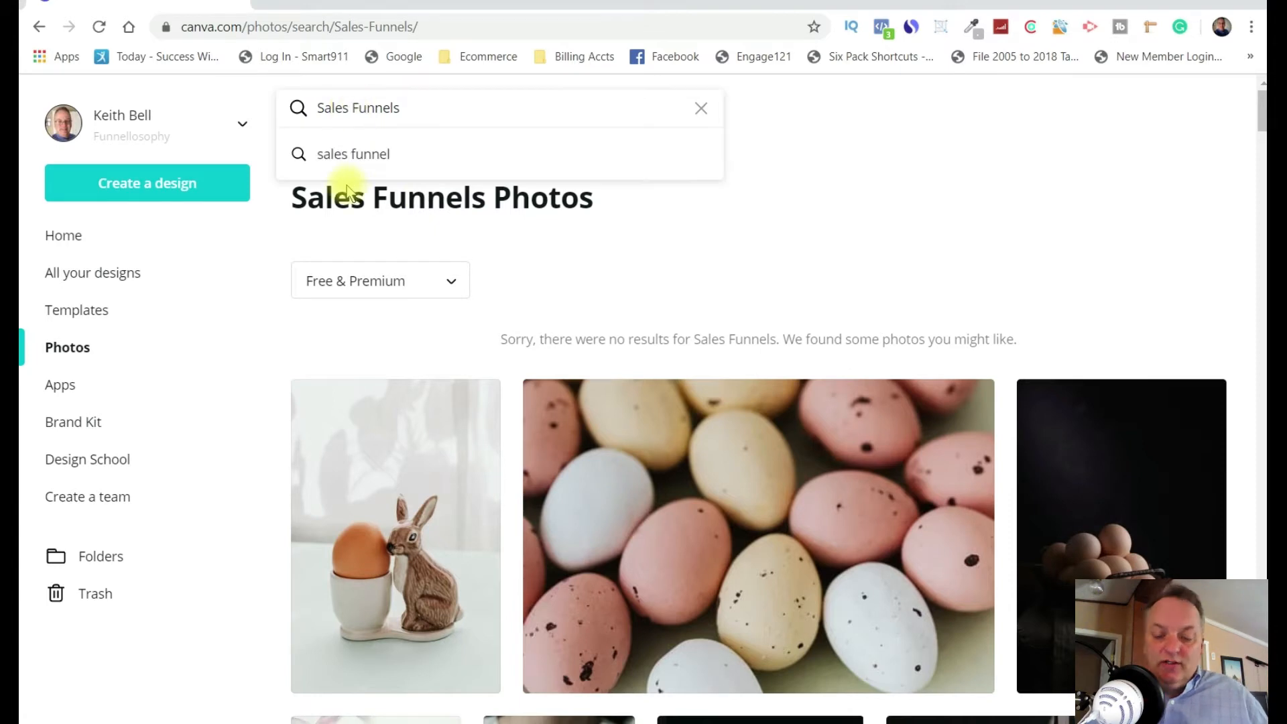
pyautogui.press('BackSpace')
pyautogui.press('BackSpace')
pyautogui.press('BackSpace')
pyautogui.press('BackSpace')
pyautogui.press('BackSpace')
pyautogui.press('BackSpace')
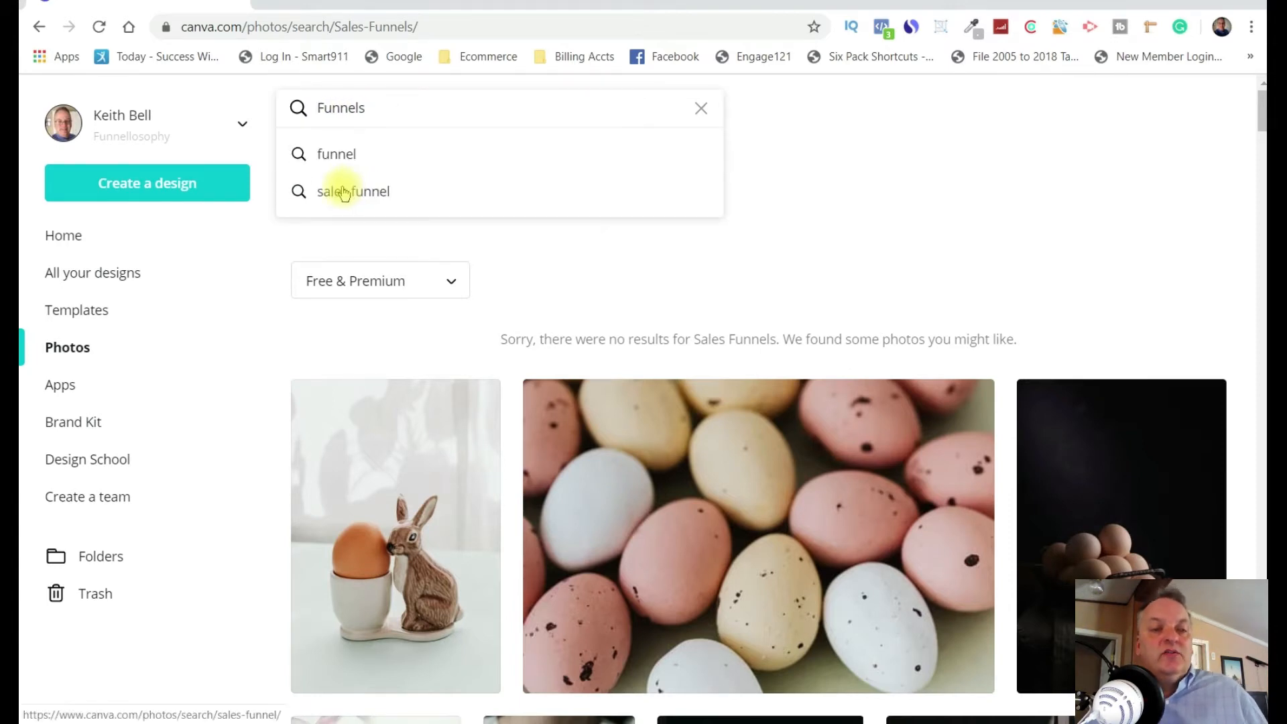
pyautogui.press('Return')
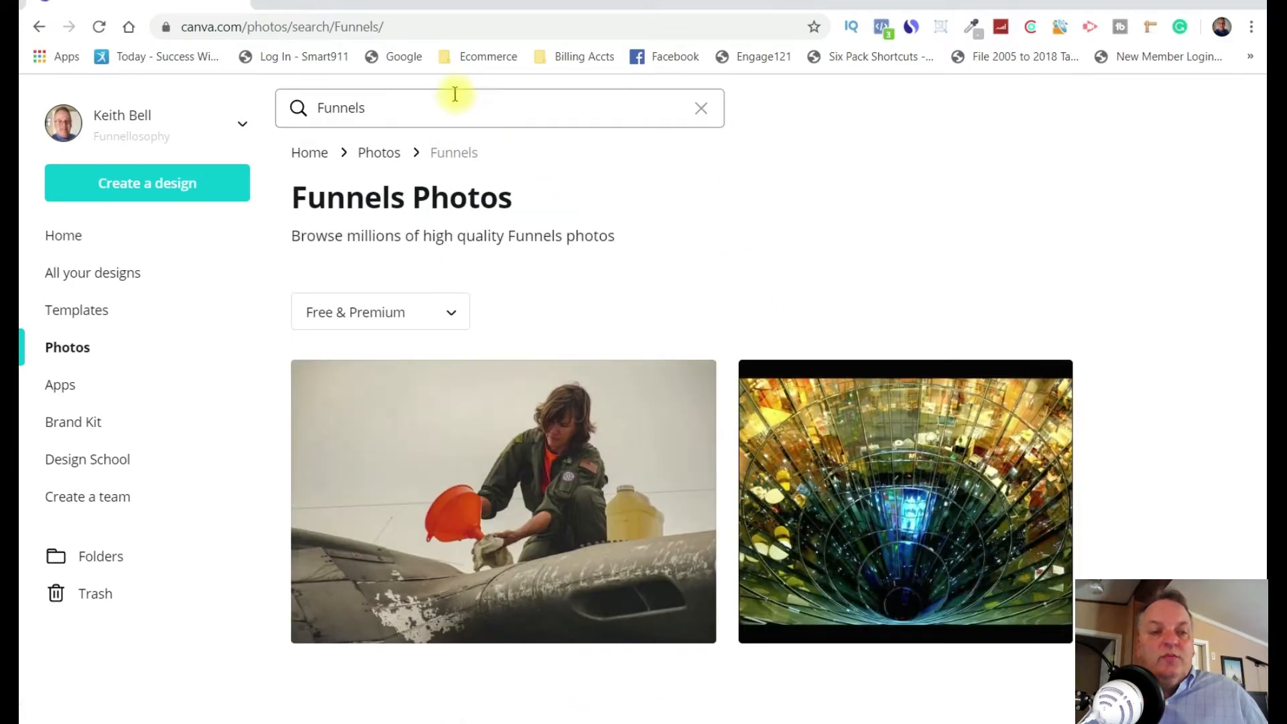
# Replace the photo search term with "Digital Marketing" and run the search.
pyautogui.click(393, 104)
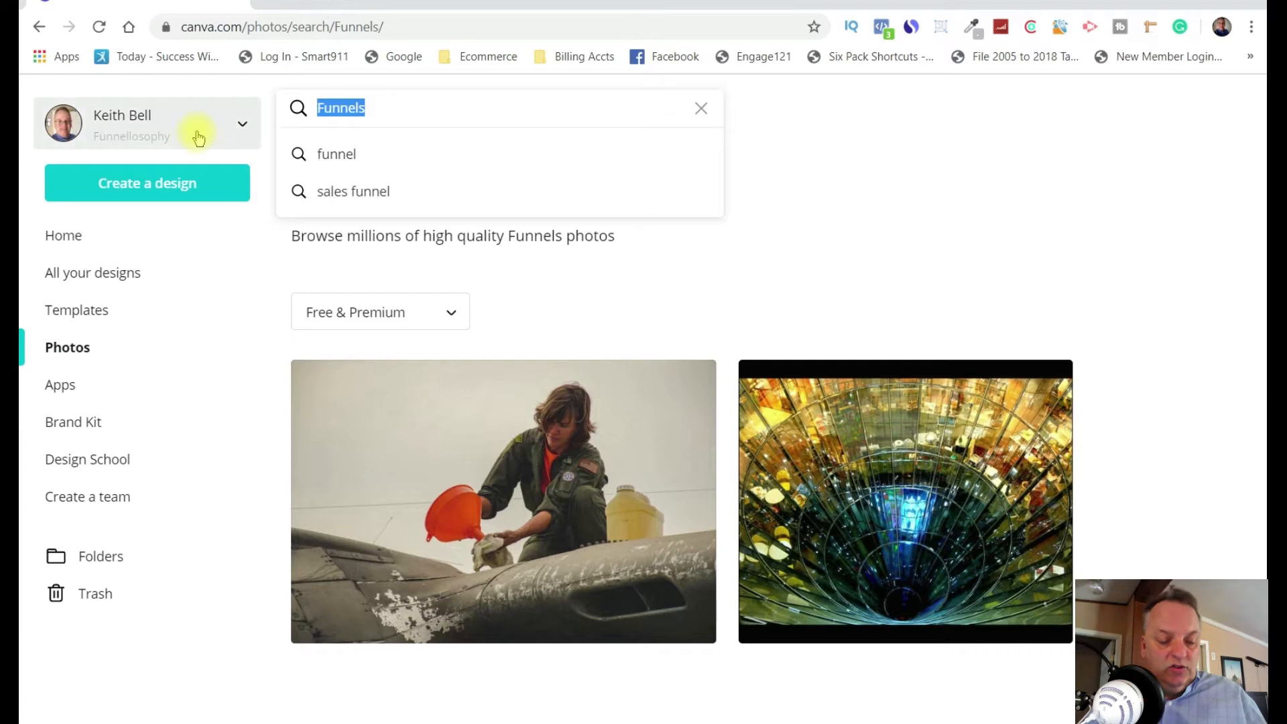
pyautogui.write('Digit')
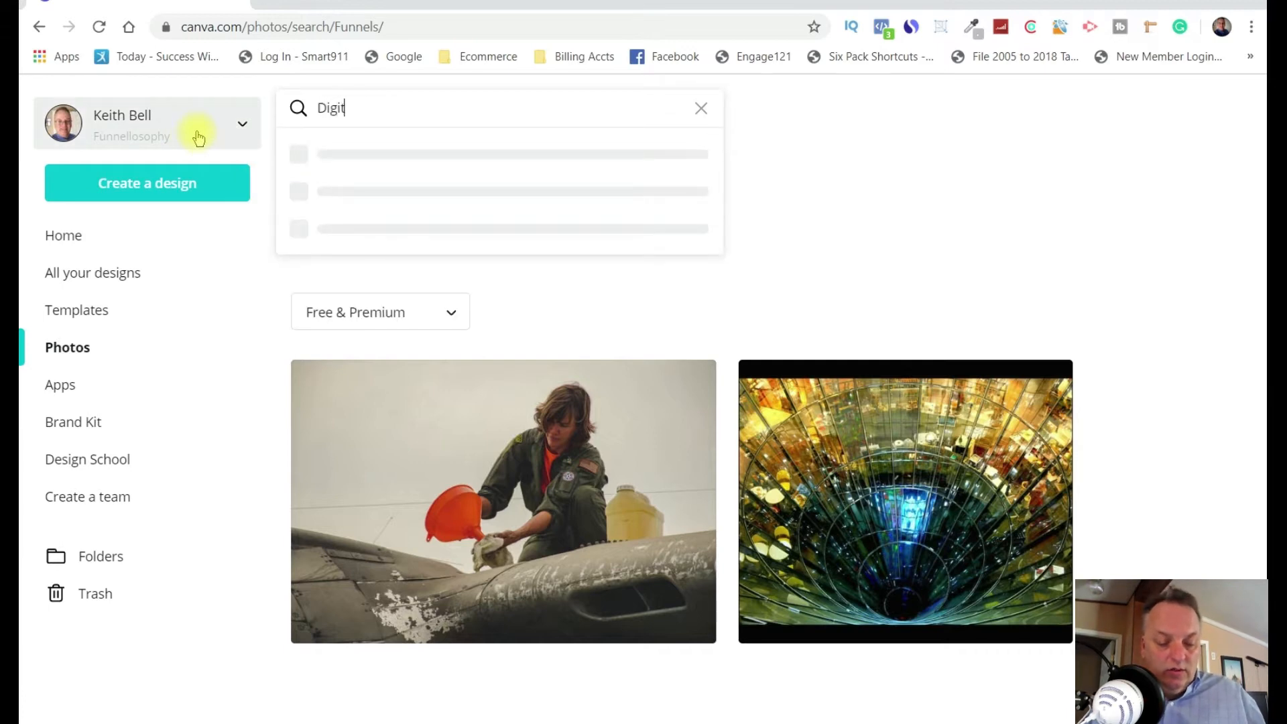
pyautogui.write('al Ma')
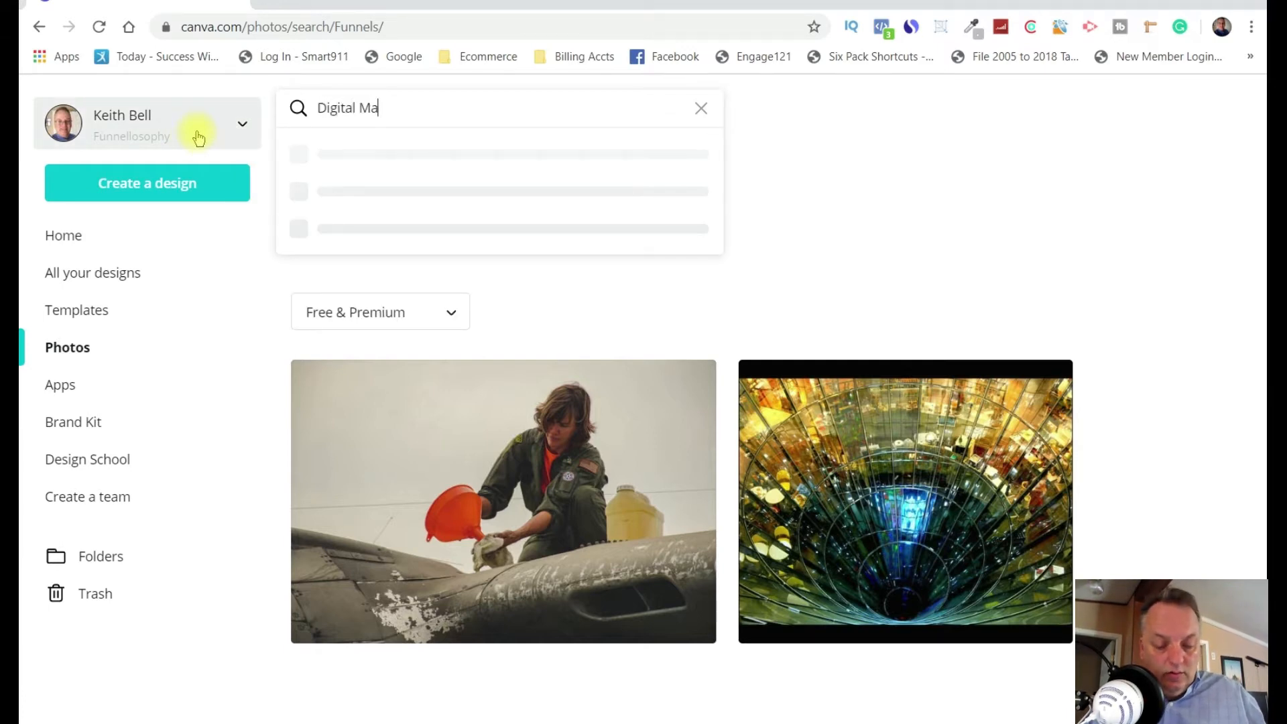
pyautogui.write('rketing')
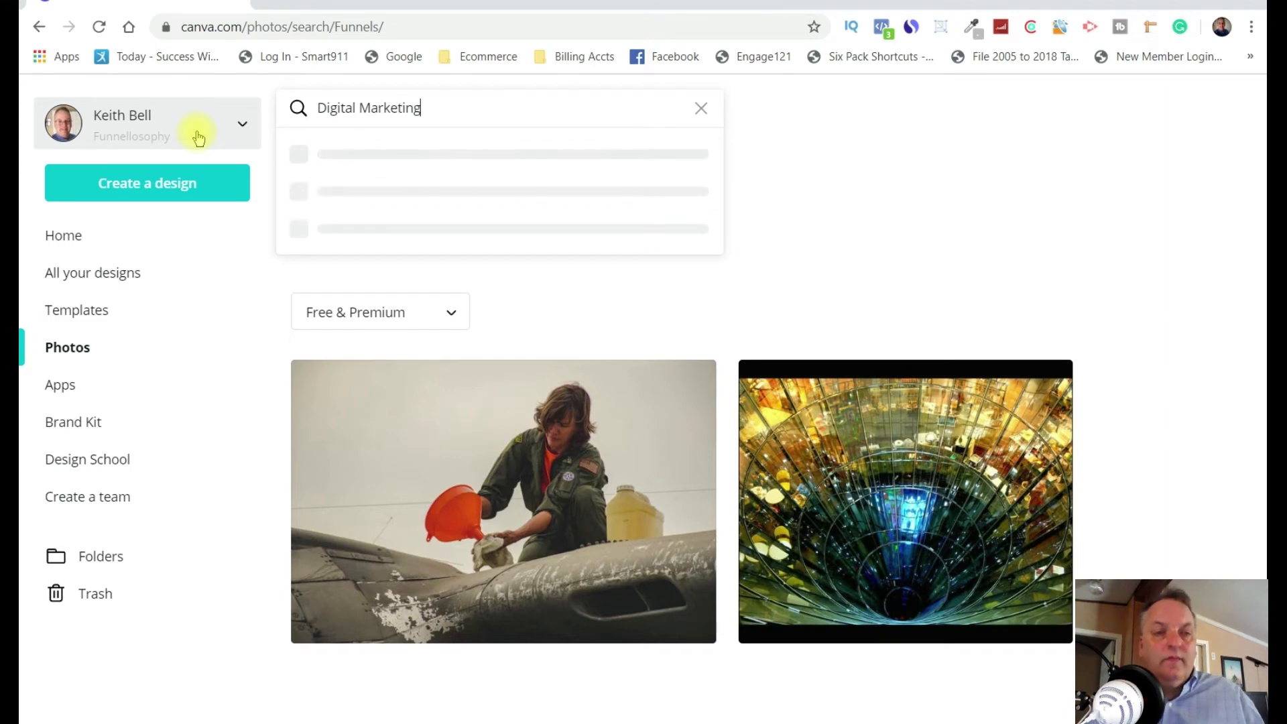
pyautogui.press('Return')
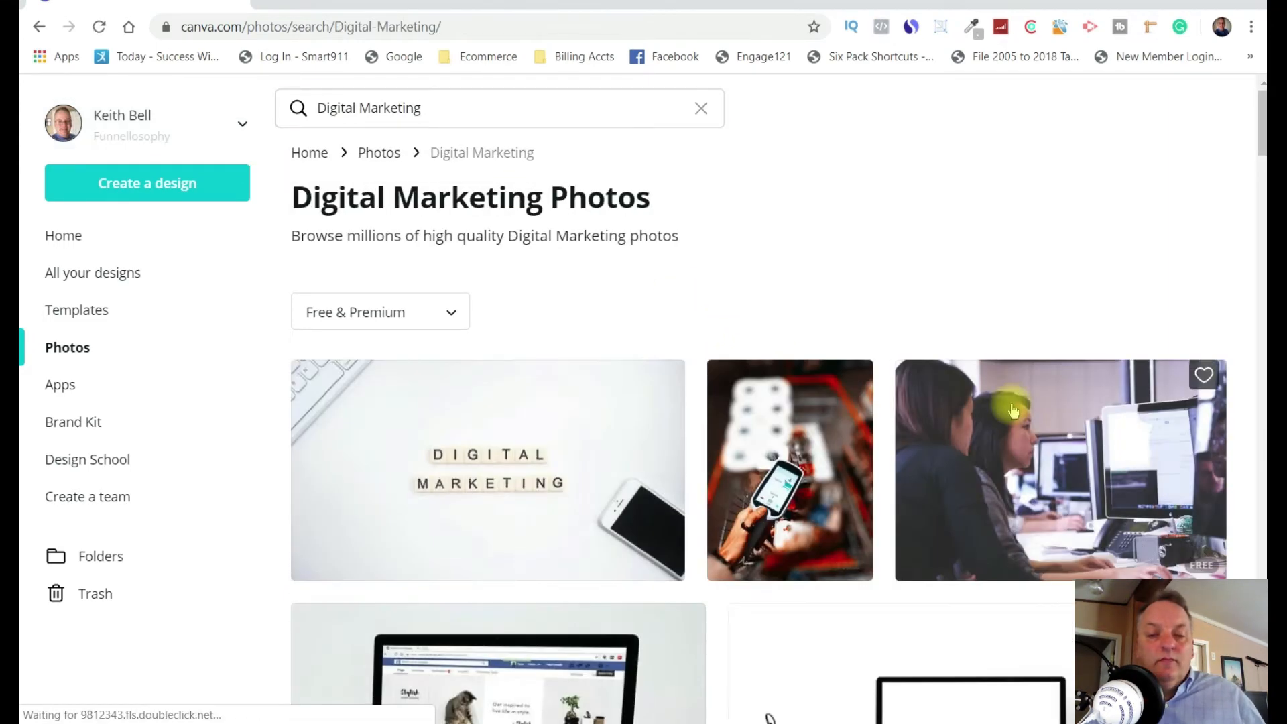
# Browse the photo results for Digital Marketing.
pyautogui.scroll(-9, 1012, 402)
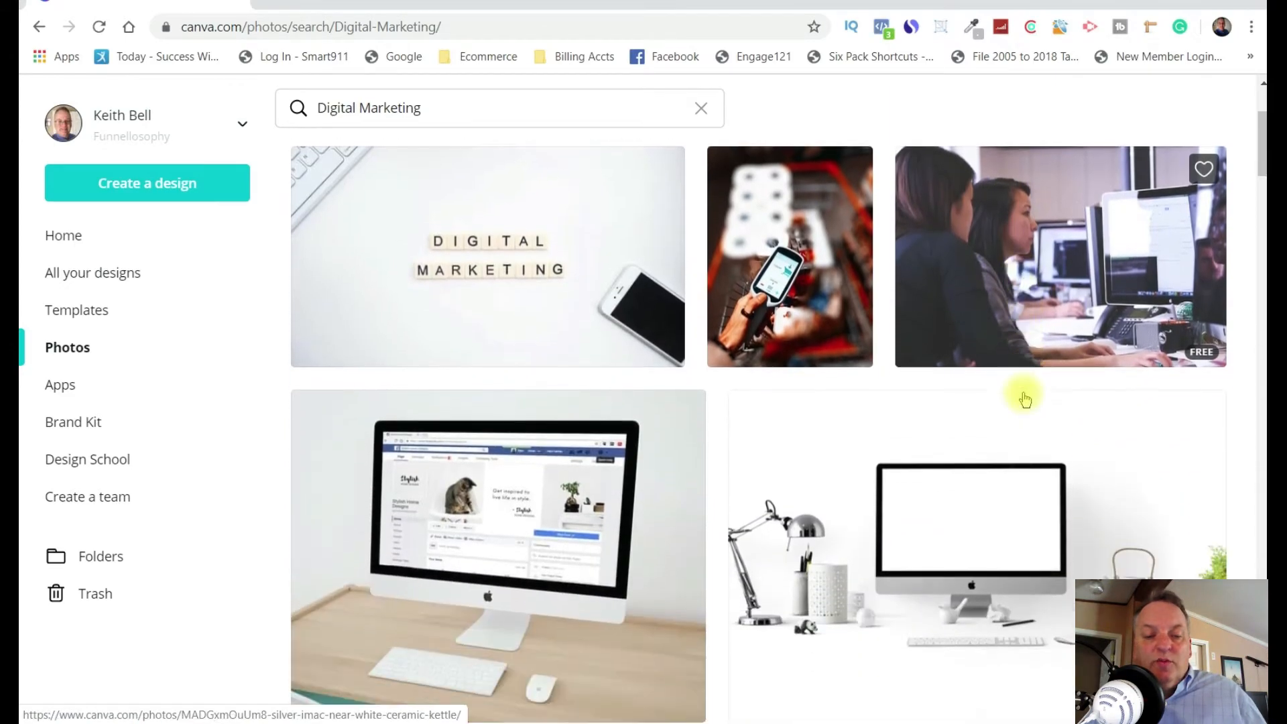
pyautogui.scroll(-11, 1034, 392)
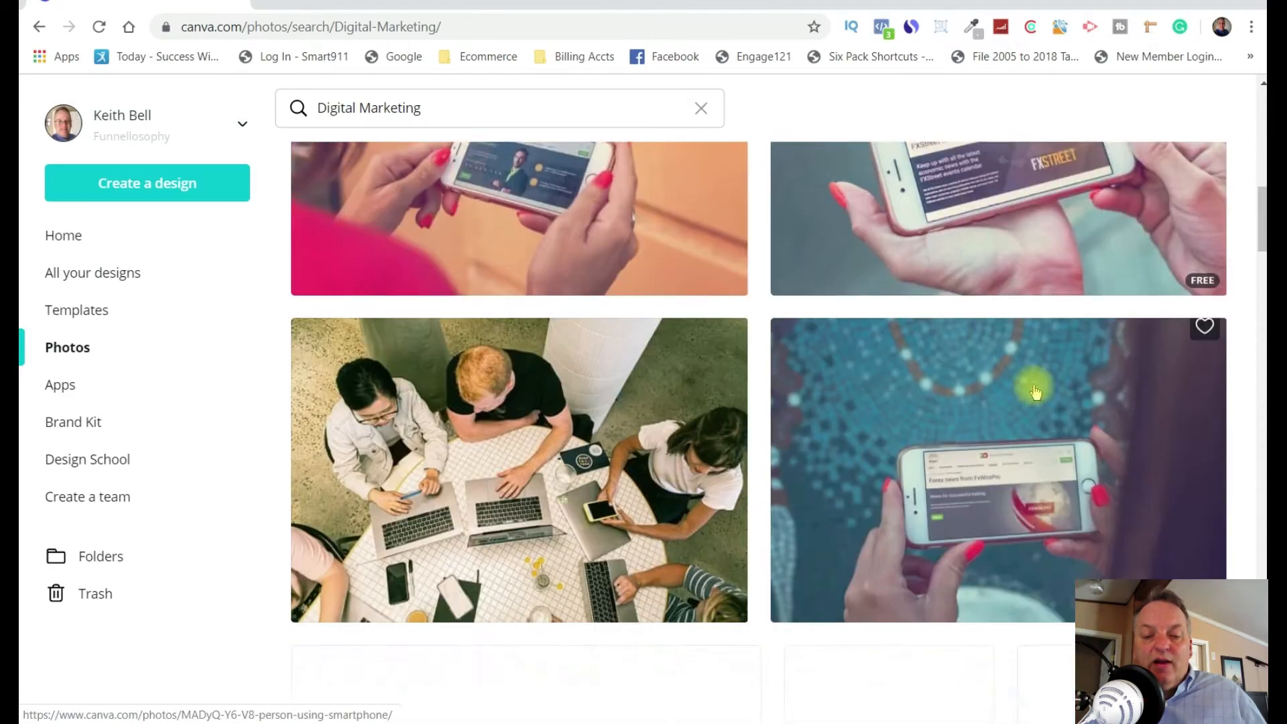
pyautogui.scroll(-7, 988, 395)
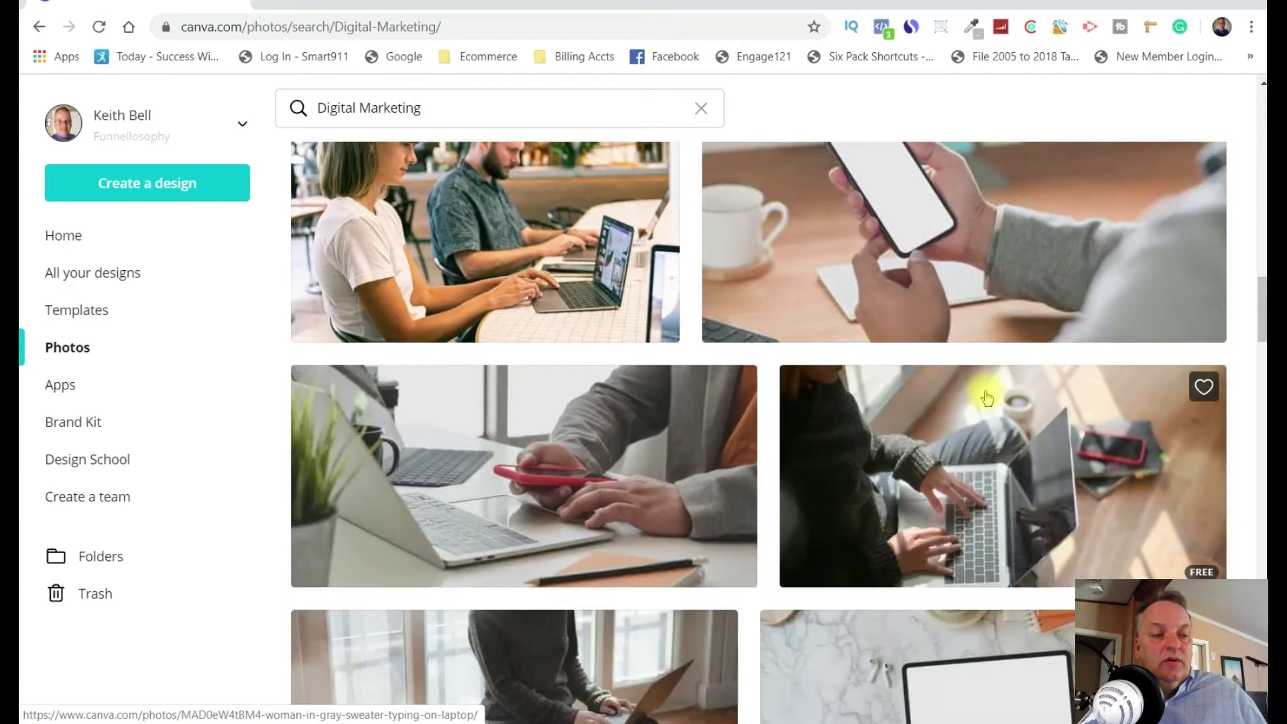
# Go to the Apps section and look through the media, image enhancement and workflow integrations.
pyautogui.click(73, 399)
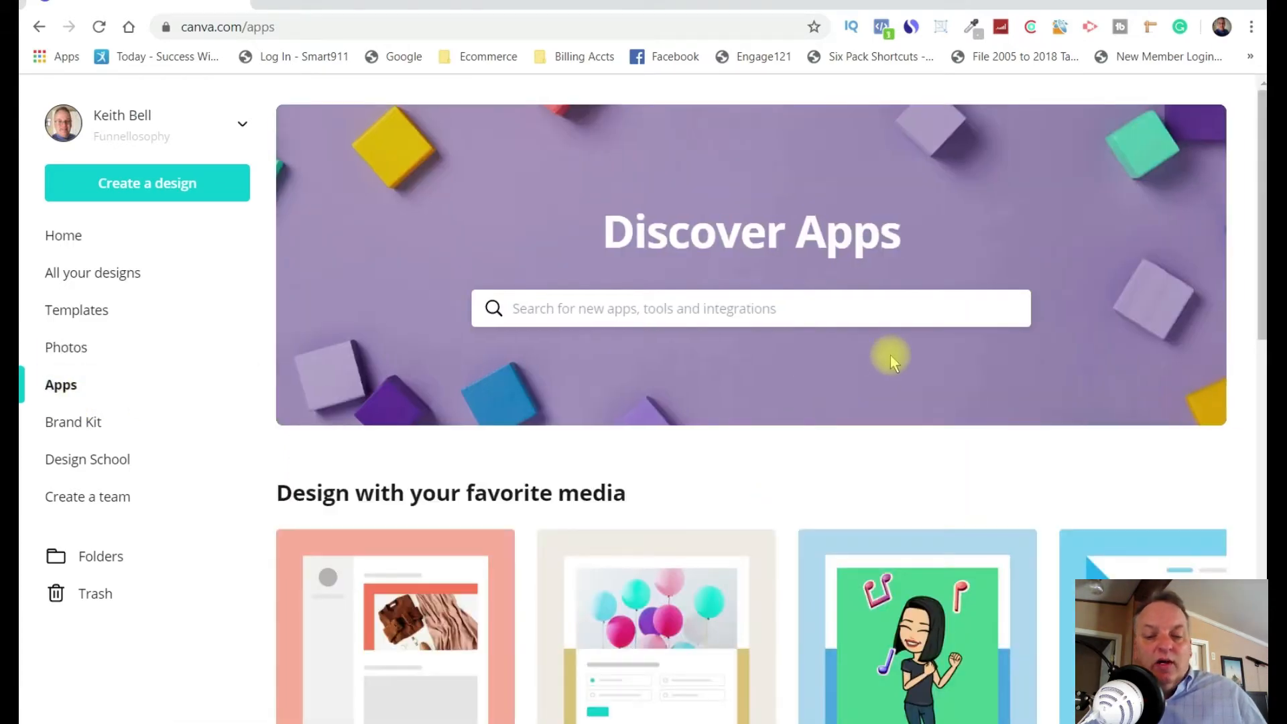
pyautogui.scroll(-4, 891, 361)
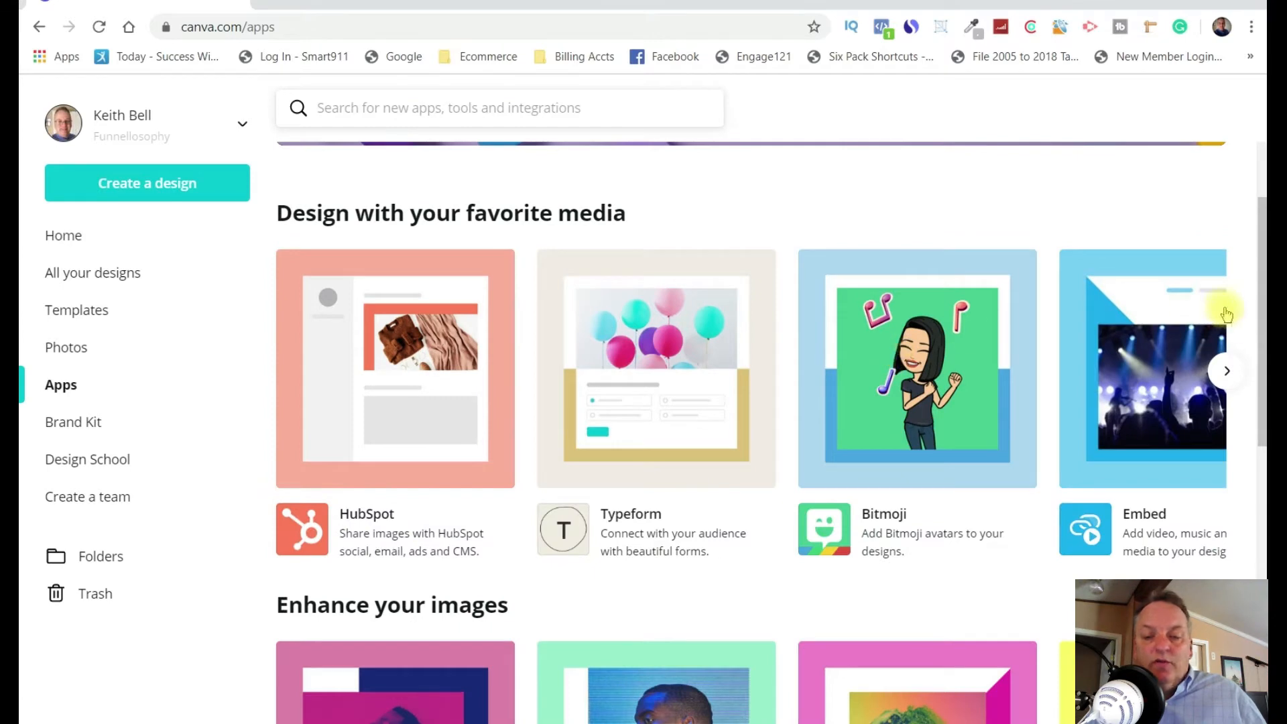
pyautogui.scroll(-3, 1227, 314)
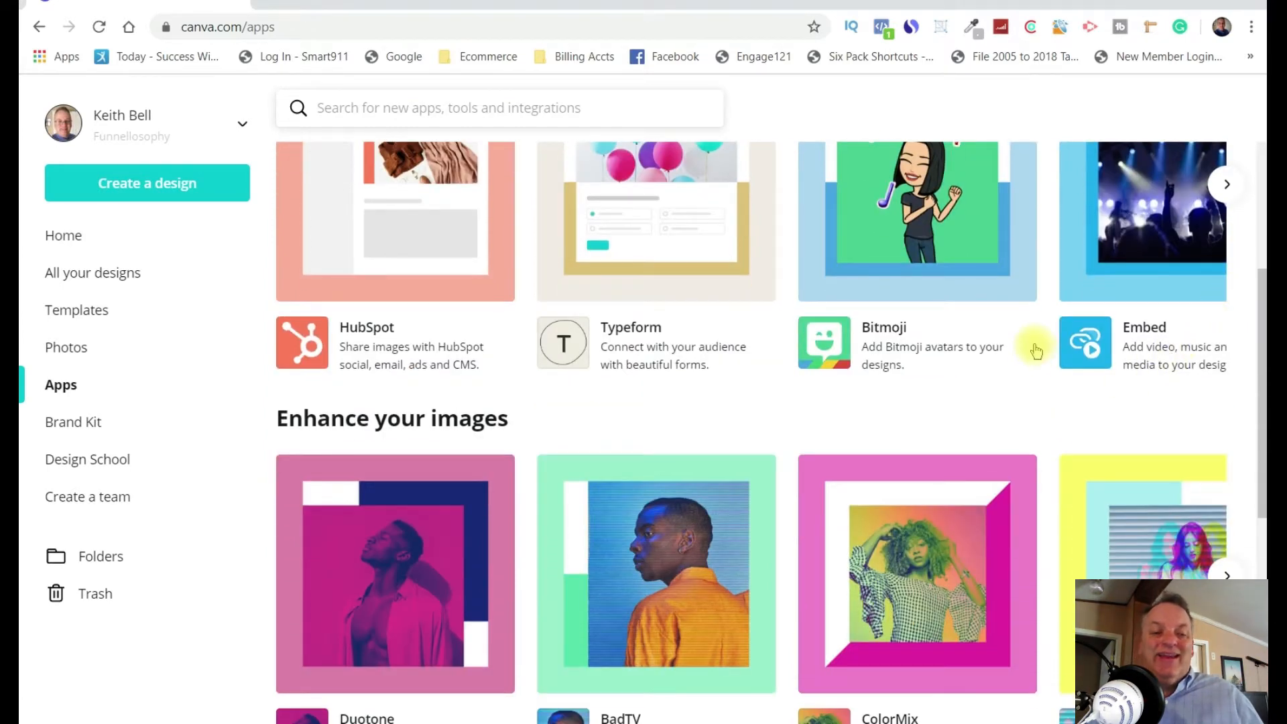
pyautogui.scroll(-4, 1035, 347)
pyautogui.scroll(4, 1035, 347)
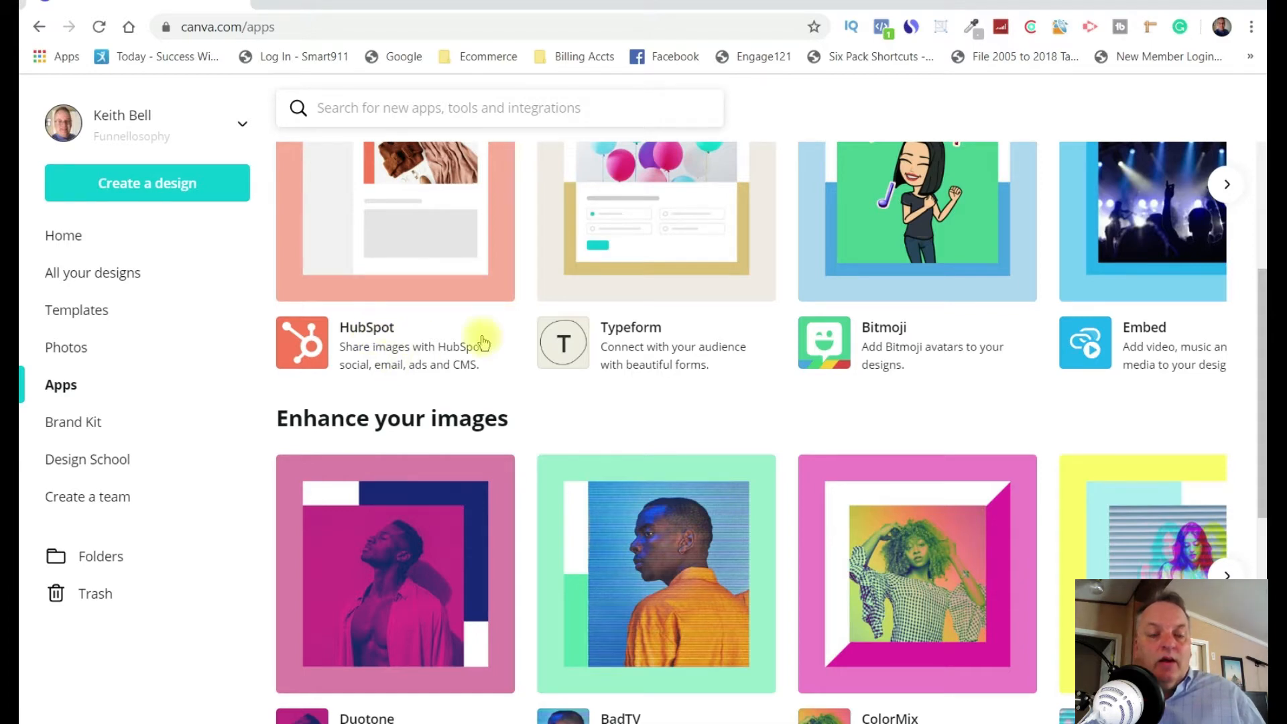
pyautogui.scroll(-7, 545, 373)
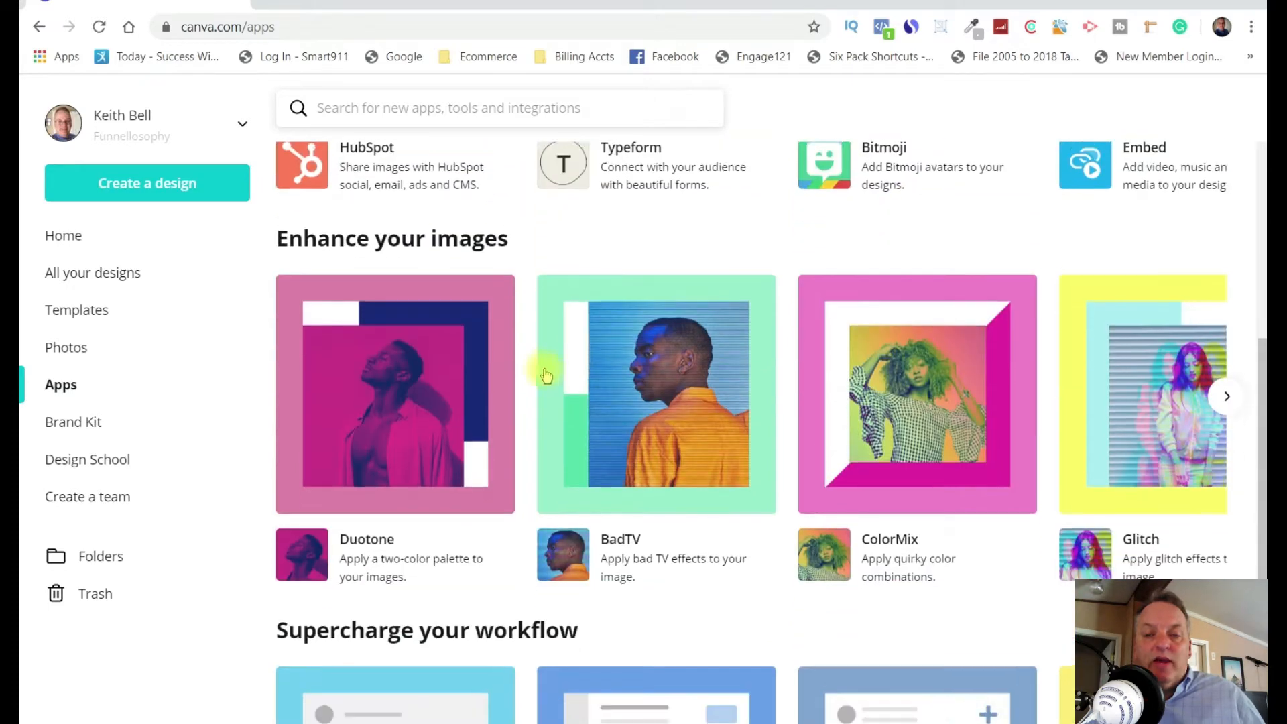
pyautogui.scroll(-1, 568, 365)
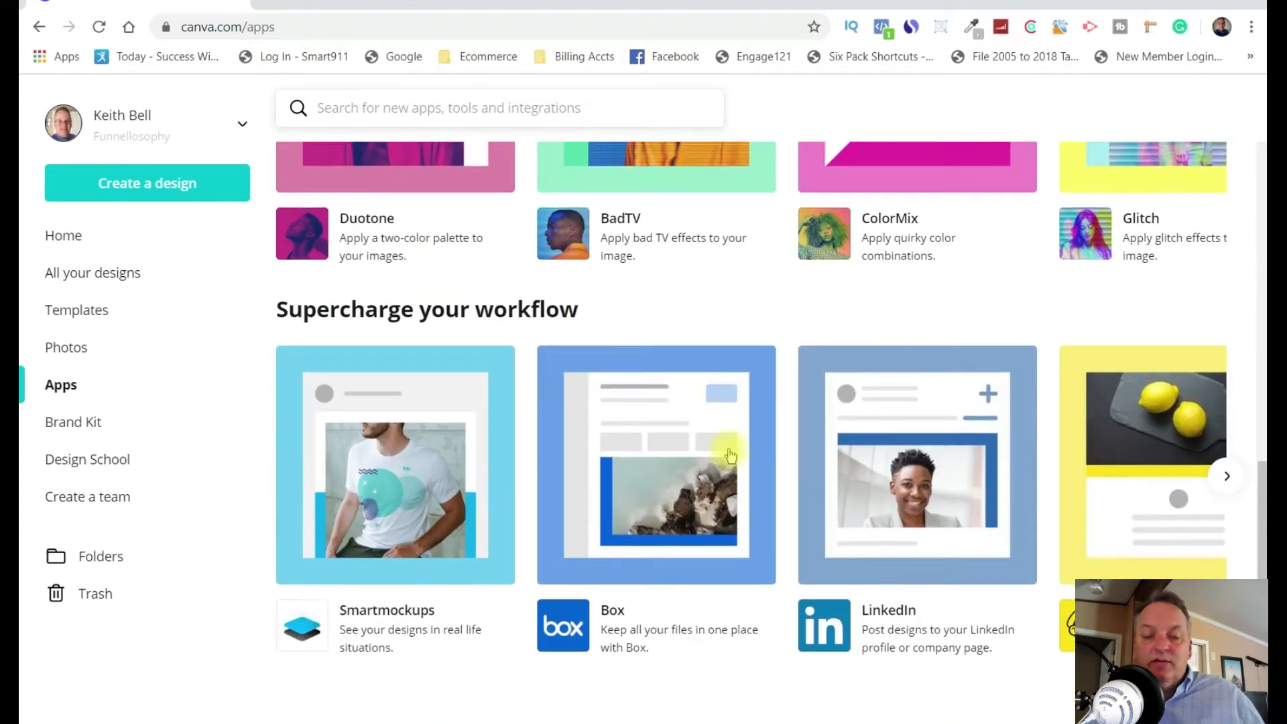
pyautogui.scroll(2, 1183, 469)
pyautogui.scroll(-2, 1199, 510)
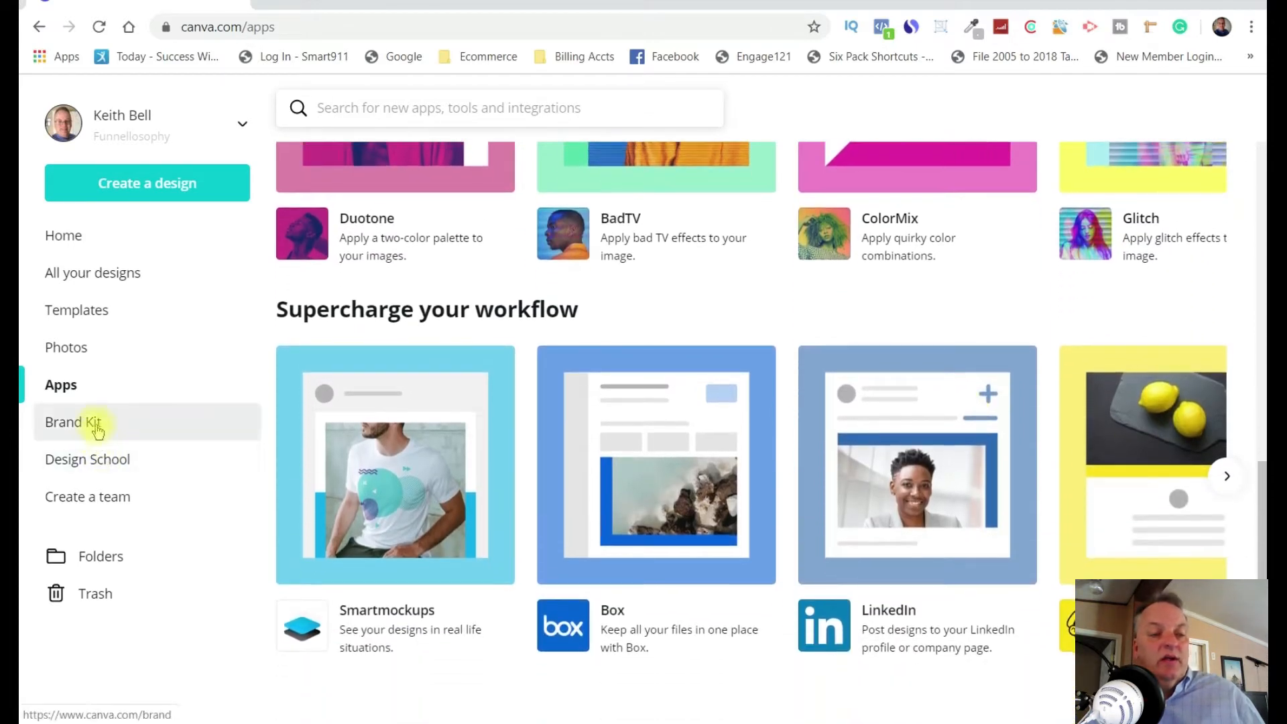
# View the Brand Kit and look through Design School's courses, tutorials and events, closing Design School when done.
pyautogui.click(95, 423)
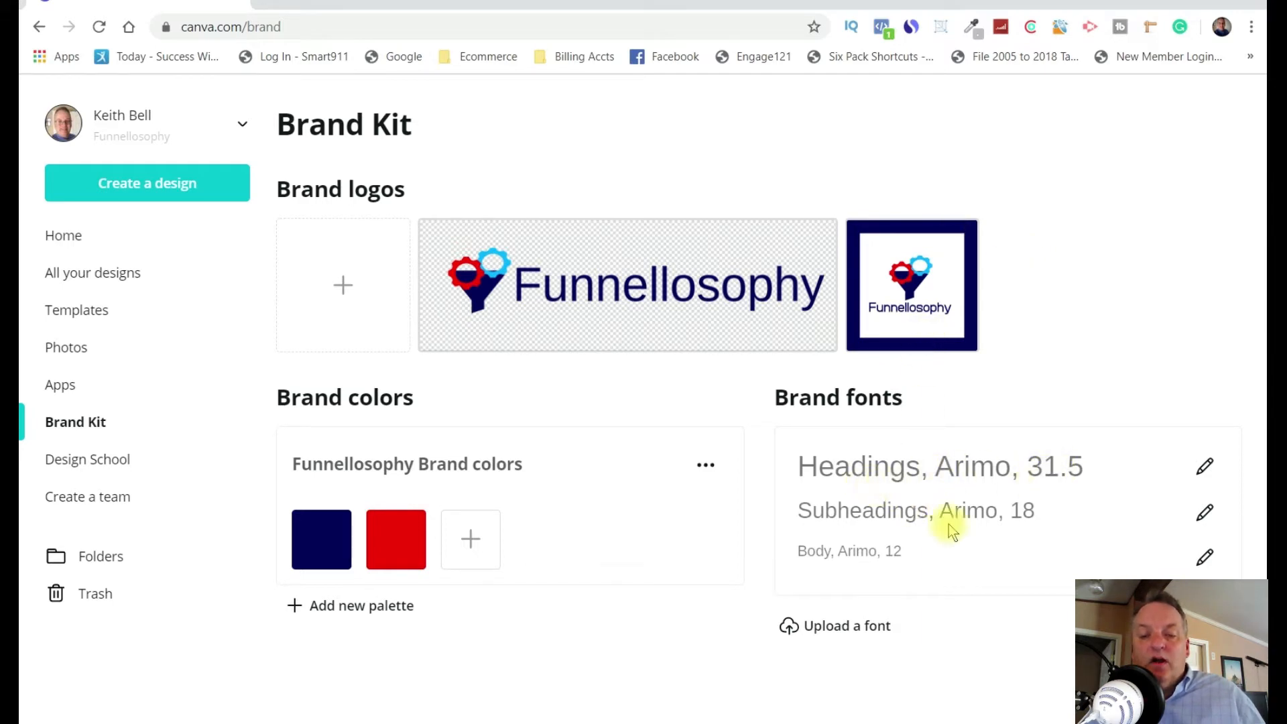
pyautogui.click(89, 462)
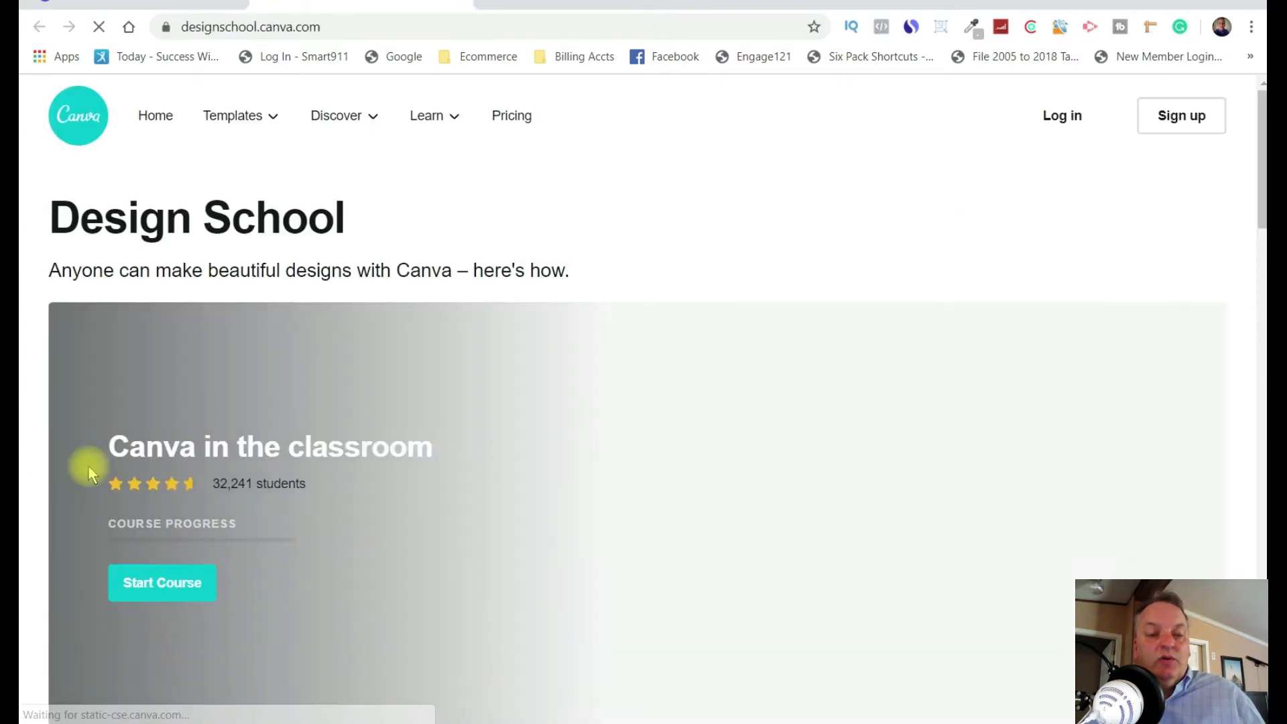
pyautogui.scroll(-8, 343, 388)
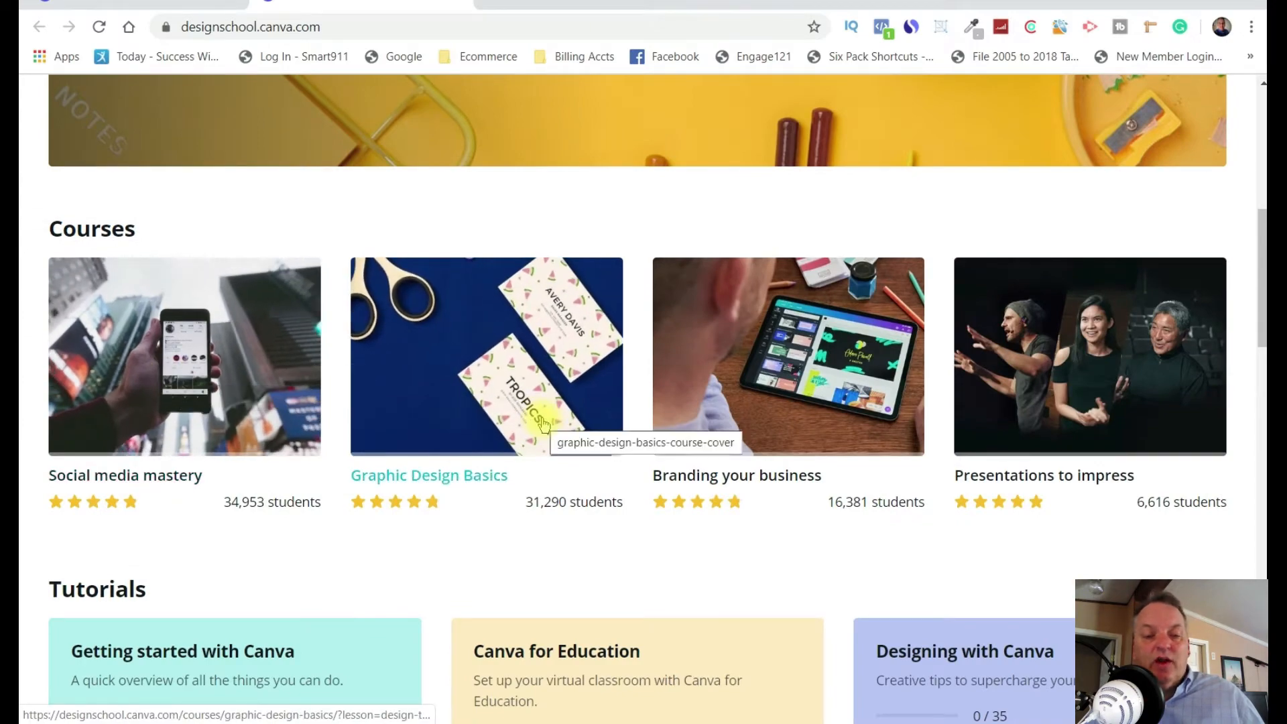
pyautogui.scroll(-5, 617, 363)
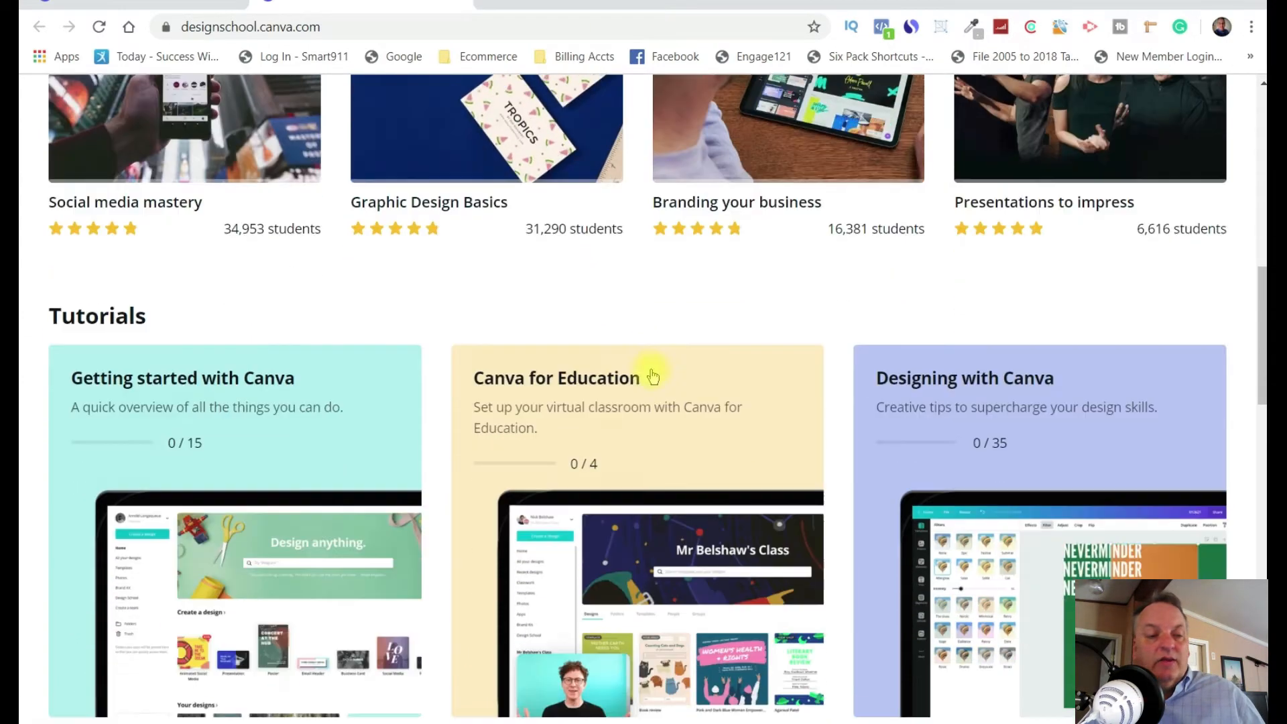
pyautogui.scroll(-9, 654, 375)
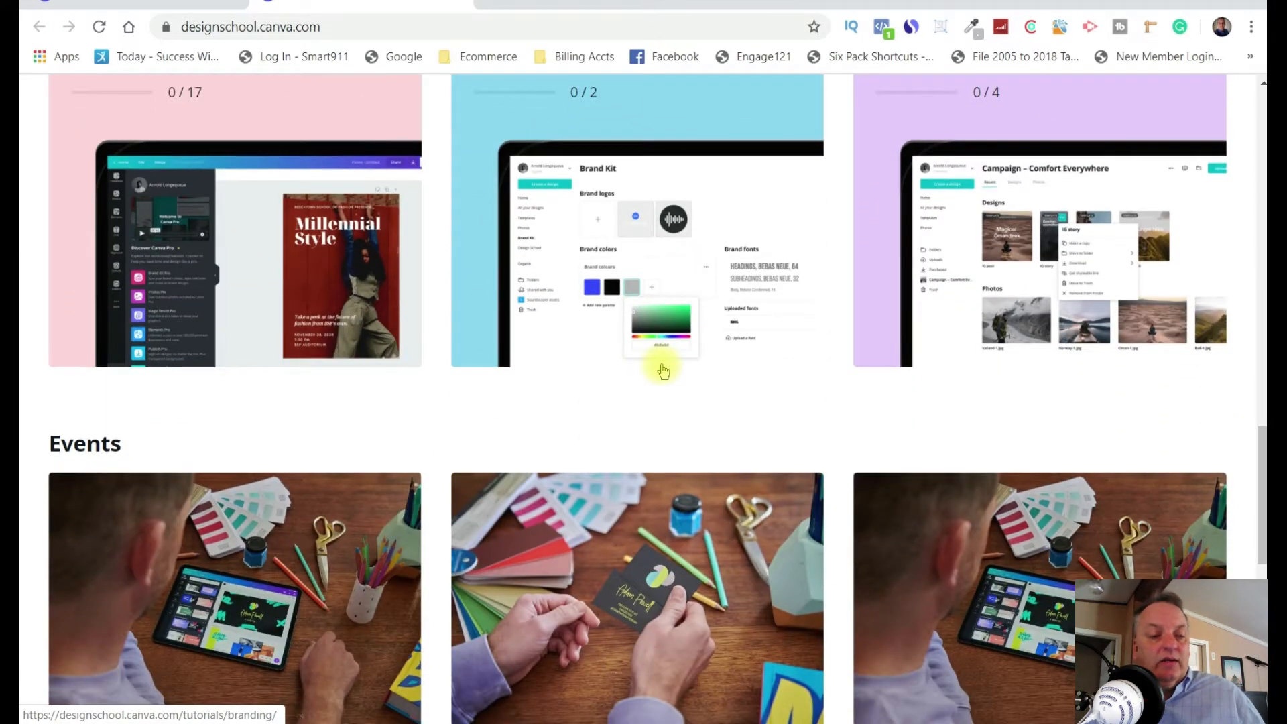
pyautogui.scroll(-3, 663, 371)
pyautogui.scroll(-1, 663, 370)
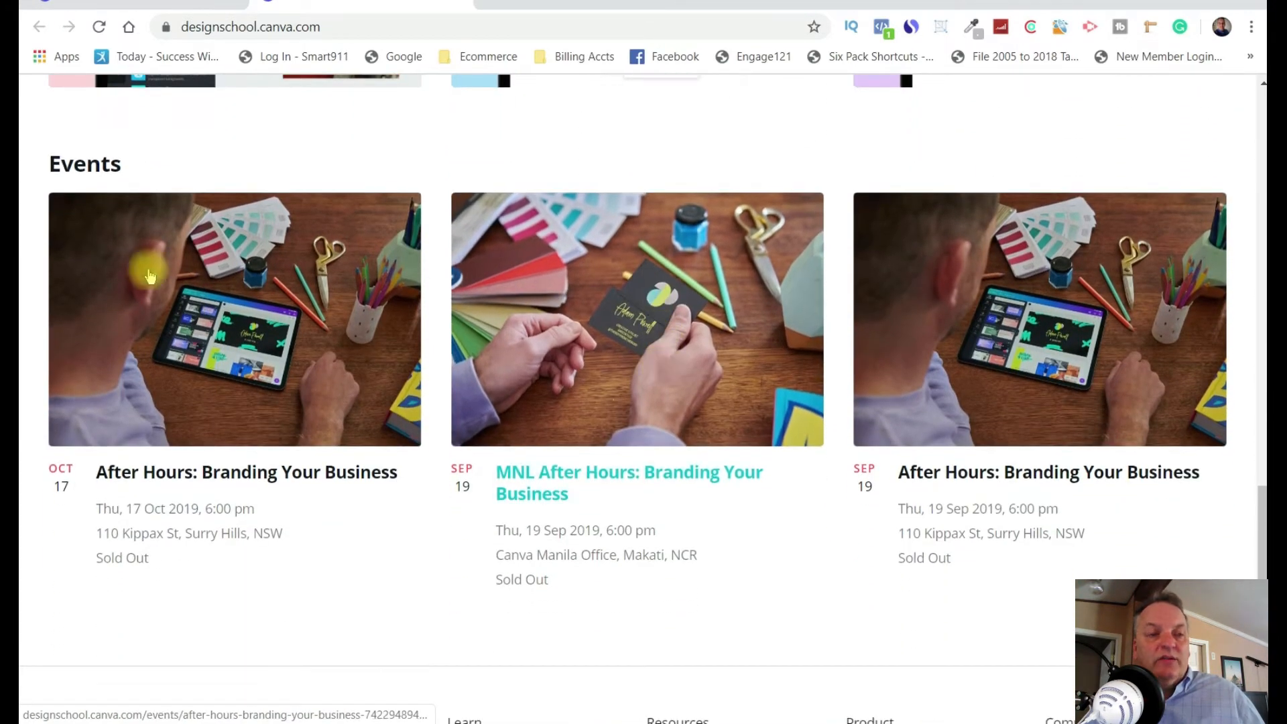
pyautogui.scroll(20, 143, 269)
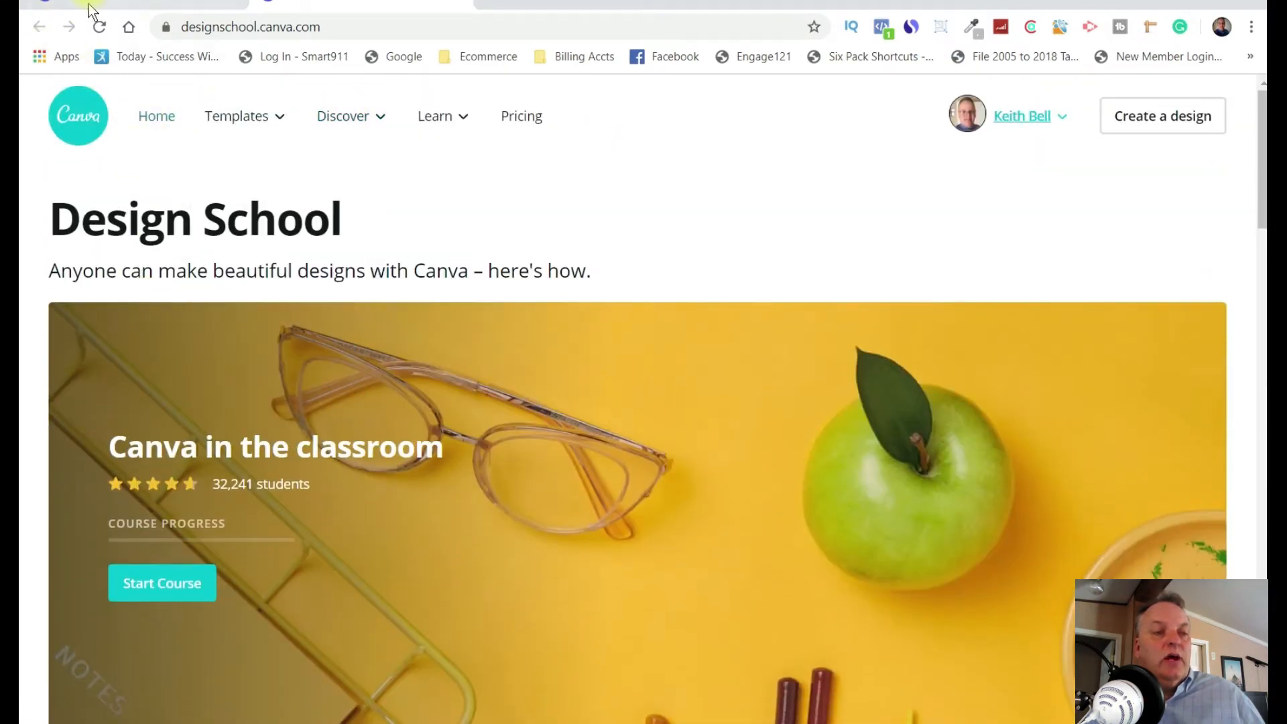
pyautogui.click(464, 10)
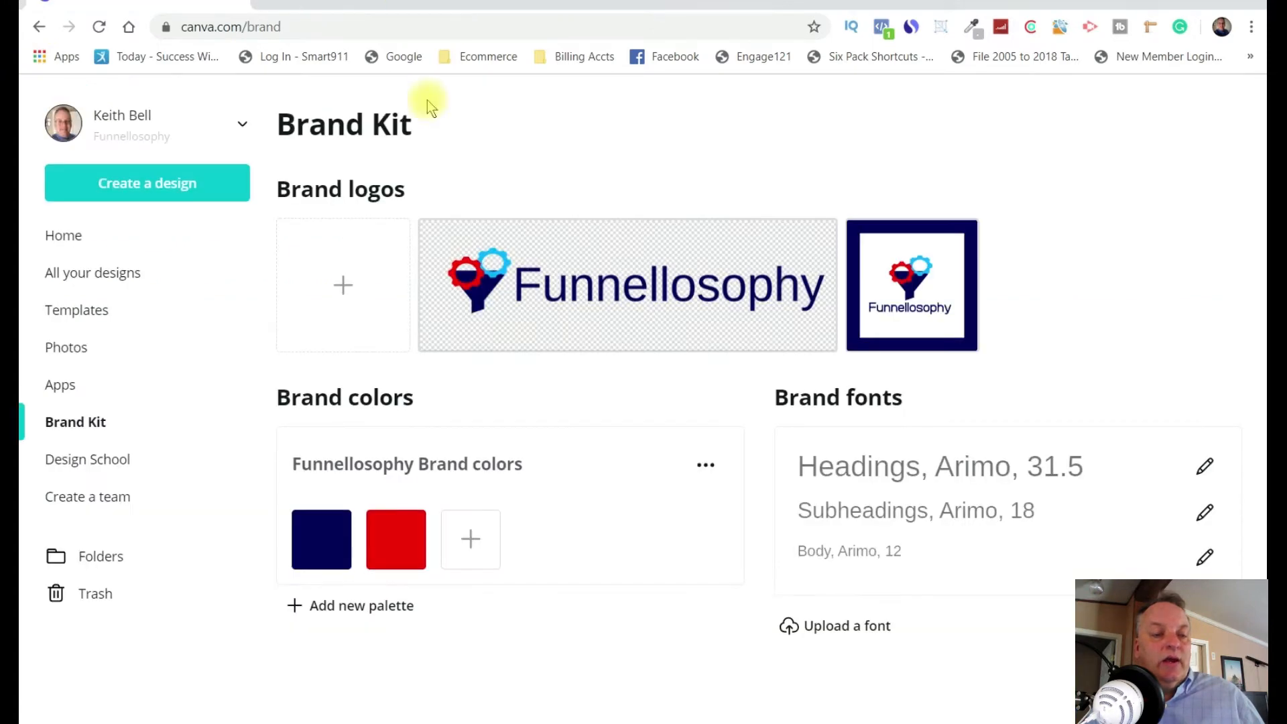
# View the Create a team page and its member invitation form, and return to the Brand Kit.
pyautogui.click(117, 496)
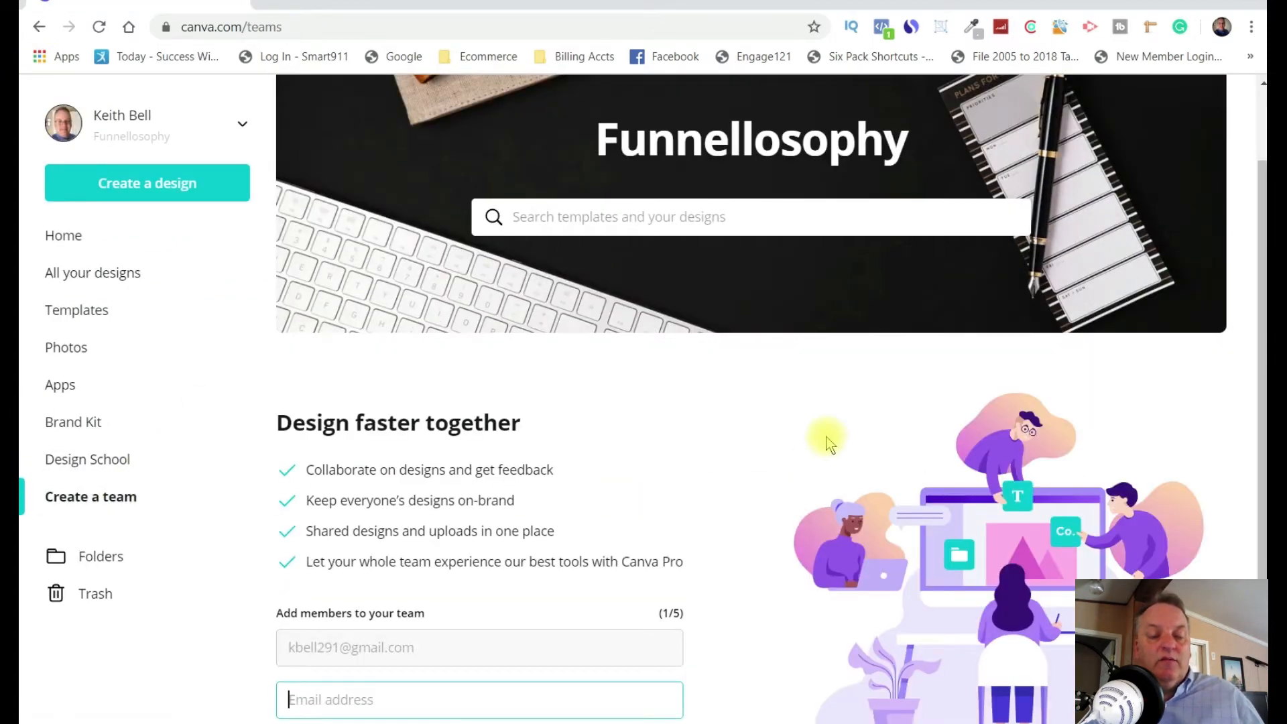
pyautogui.scroll(-1, 826, 436)
pyautogui.scroll(3, 557, 401)
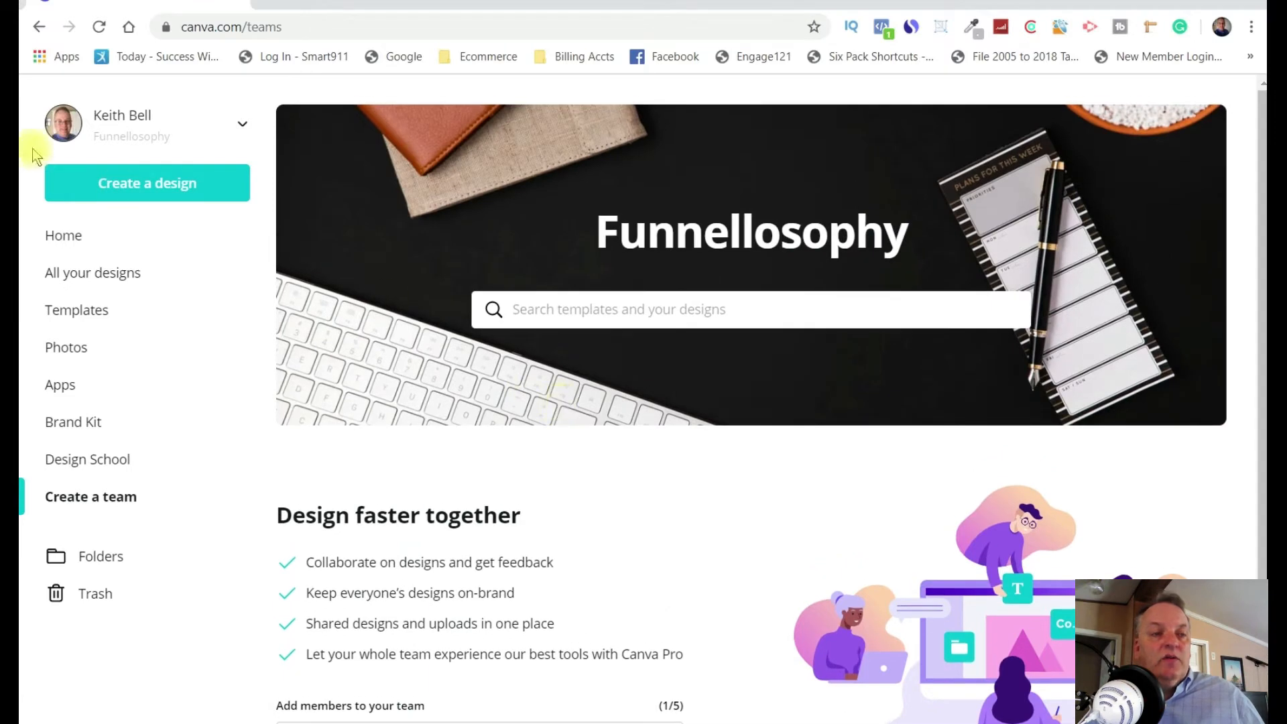
pyautogui.click(41, 28)
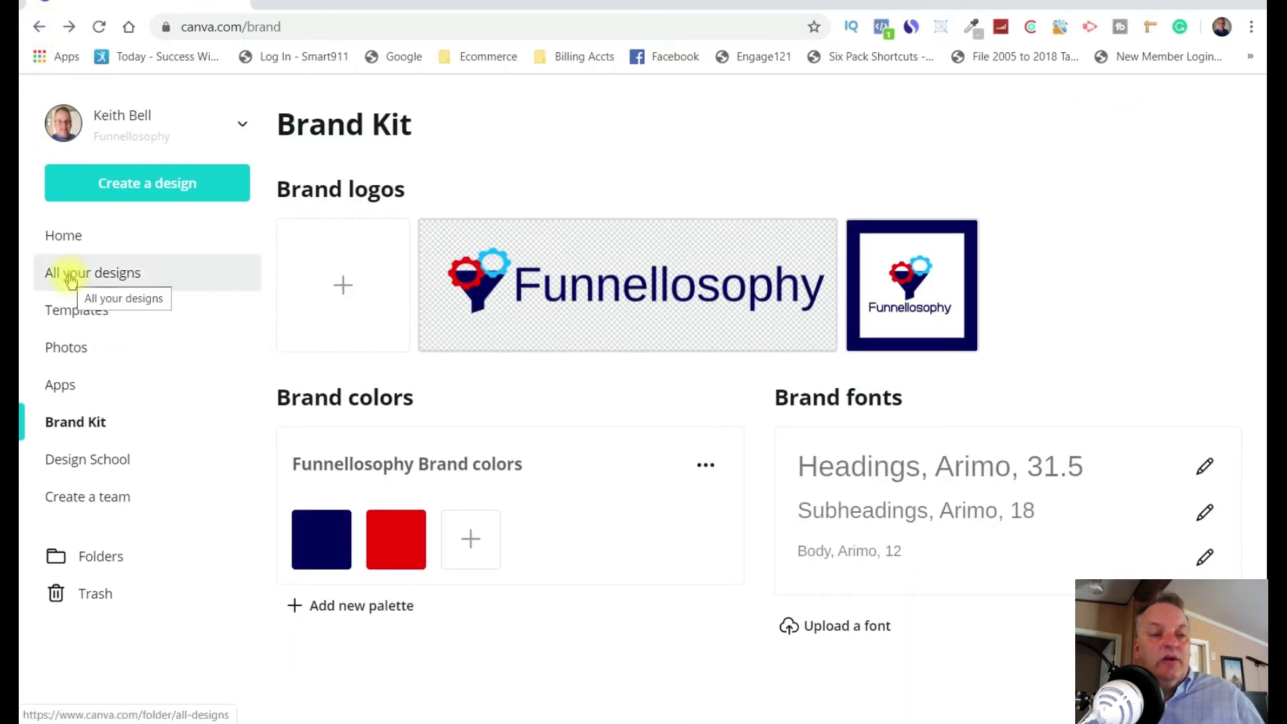
# Create a new blank design of the YouTube Thumbnail type.
pyautogui.click(141, 191)
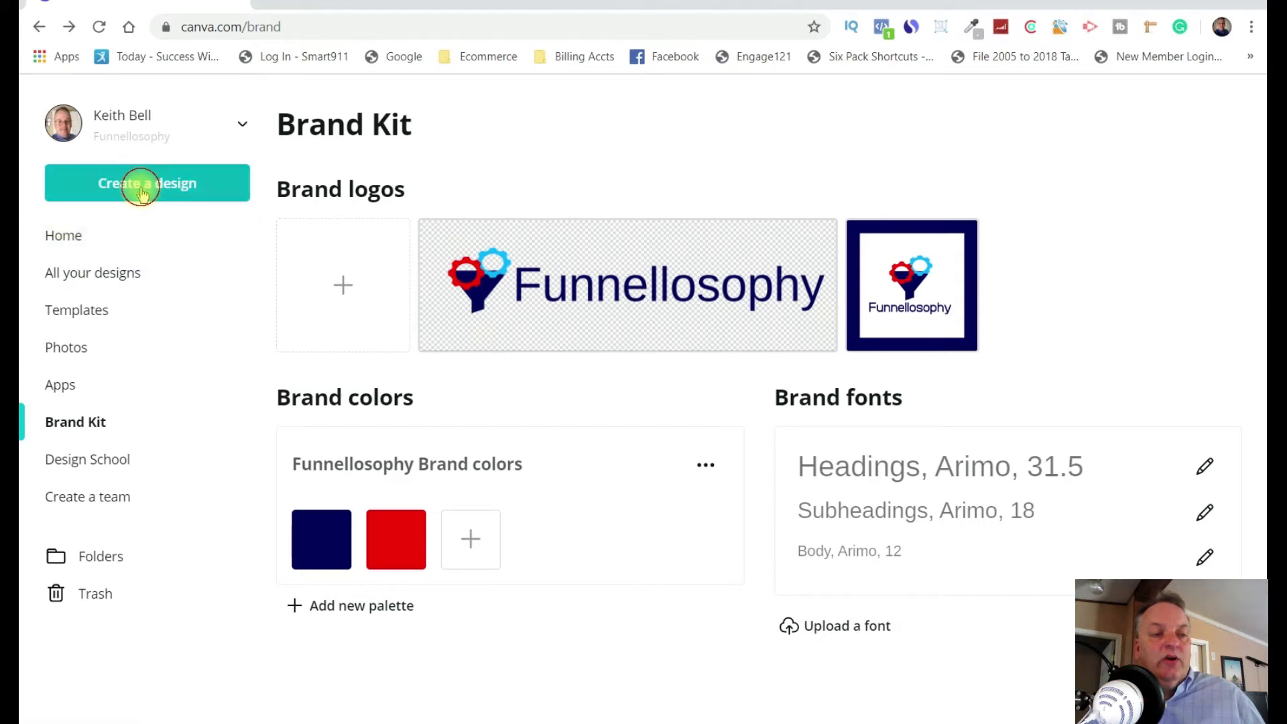
pyautogui.scroll(-1, 187, 436)
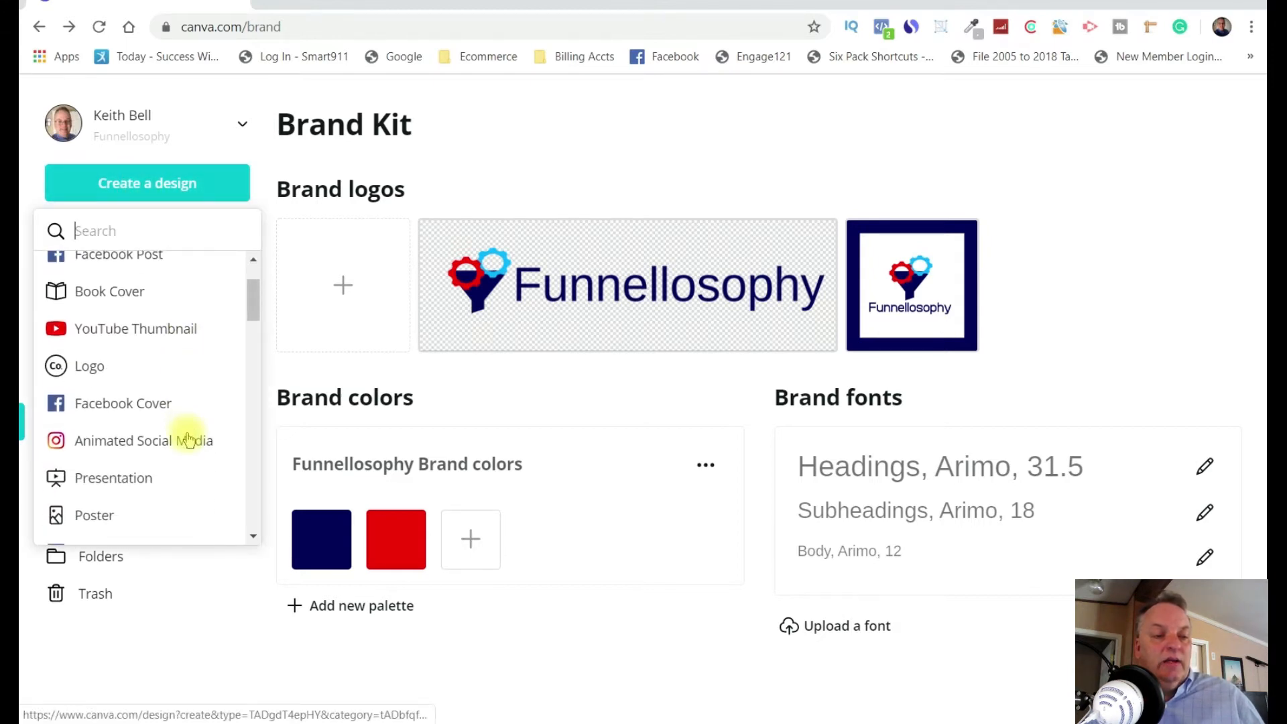
pyautogui.click(138, 331)
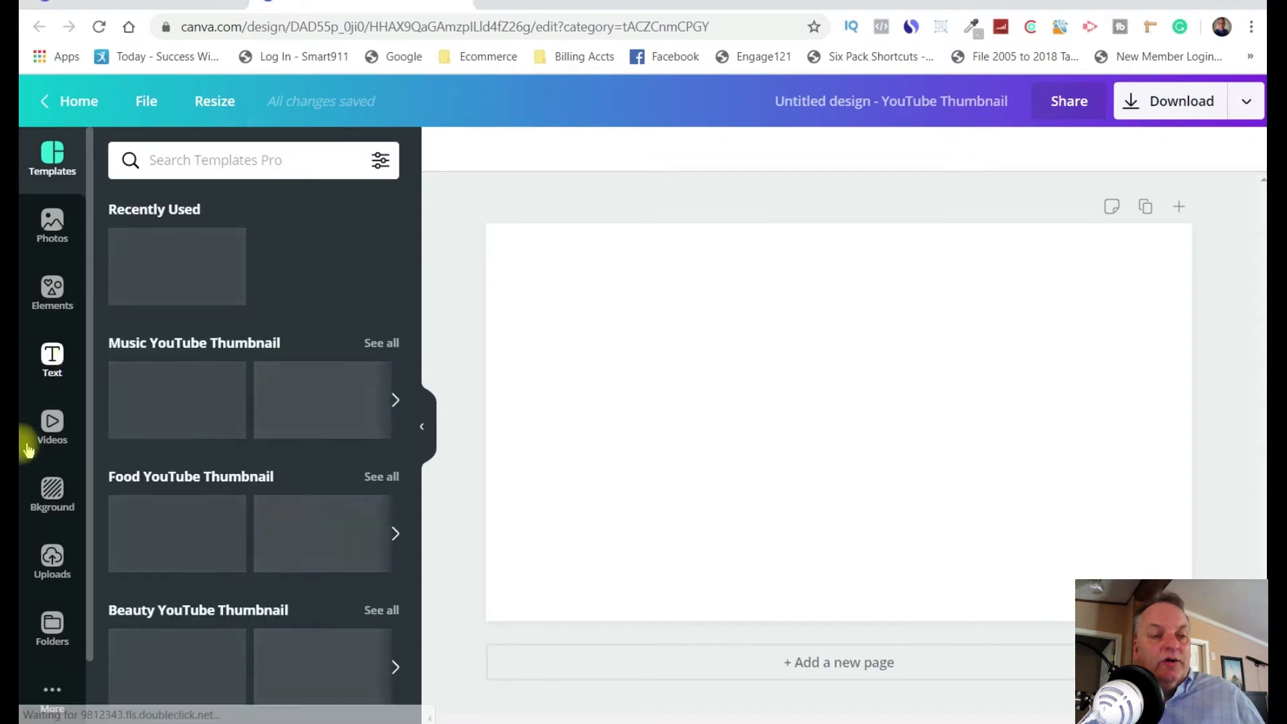
# Look through the thumbnail template categories and list all Tutorial YouTube Thumbnail templates.
pyautogui.scroll(-3, 322, 467)
pyautogui.scroll(3, 324, 465)
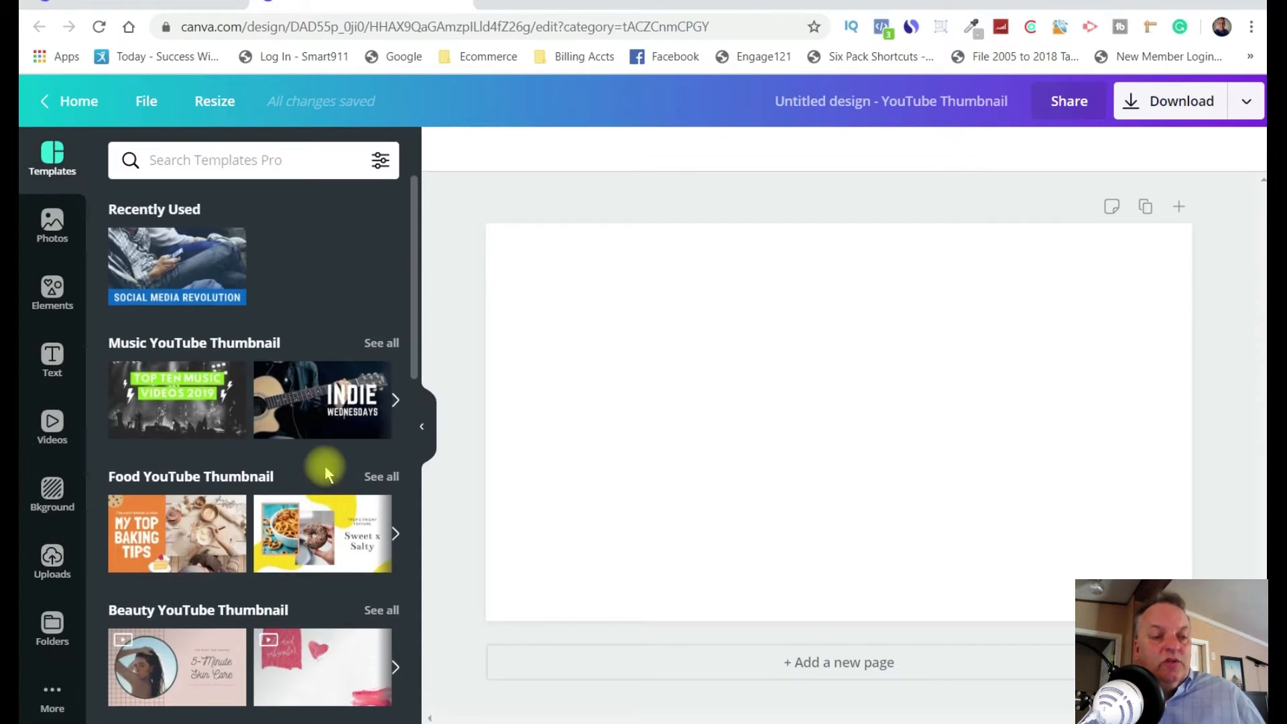
pyautogui.scroll(-2, 324, 465)
pyautogui.scroll(-5, 327, 471)
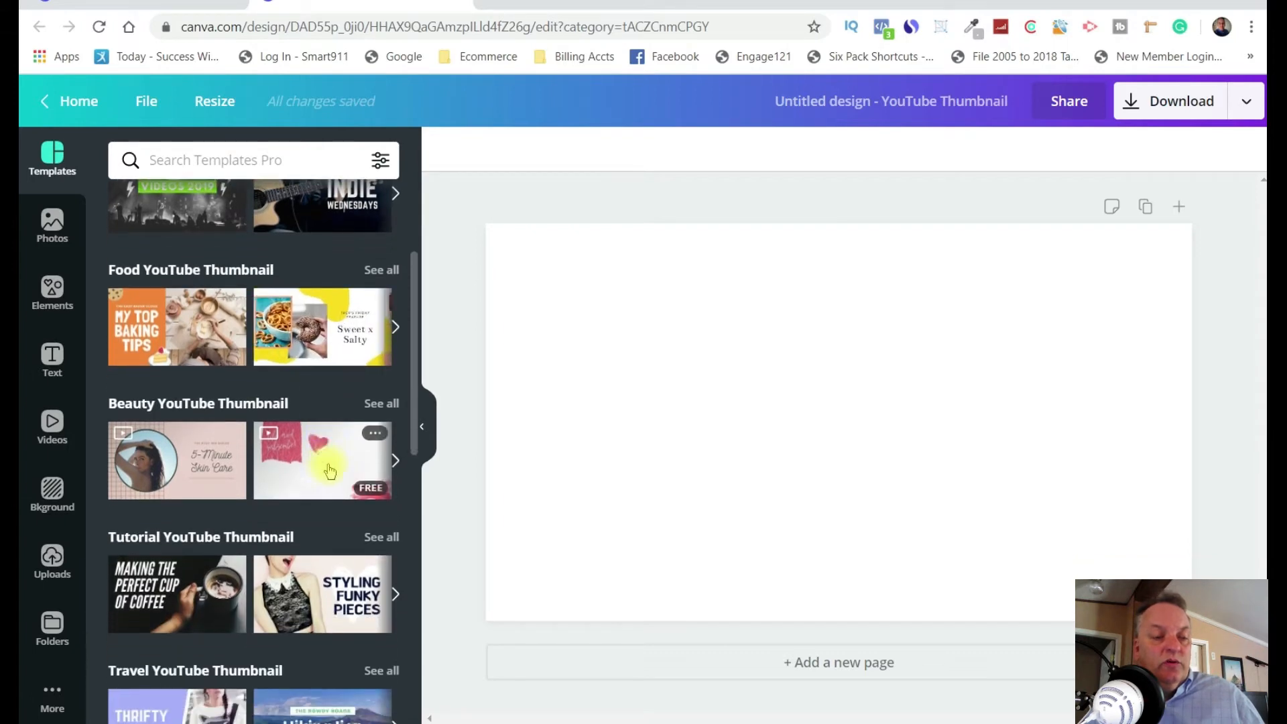
pyautogui.scroll(-1, 328, 469)
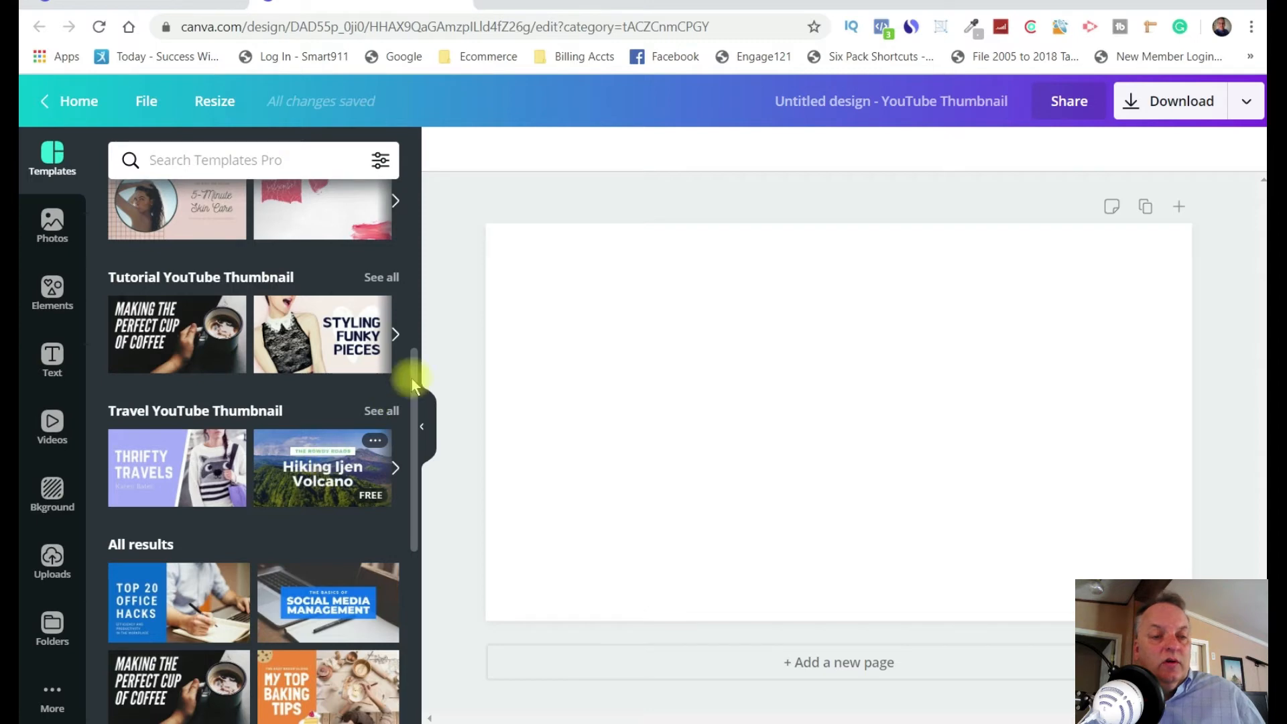
pyautogui.click(266, 281)
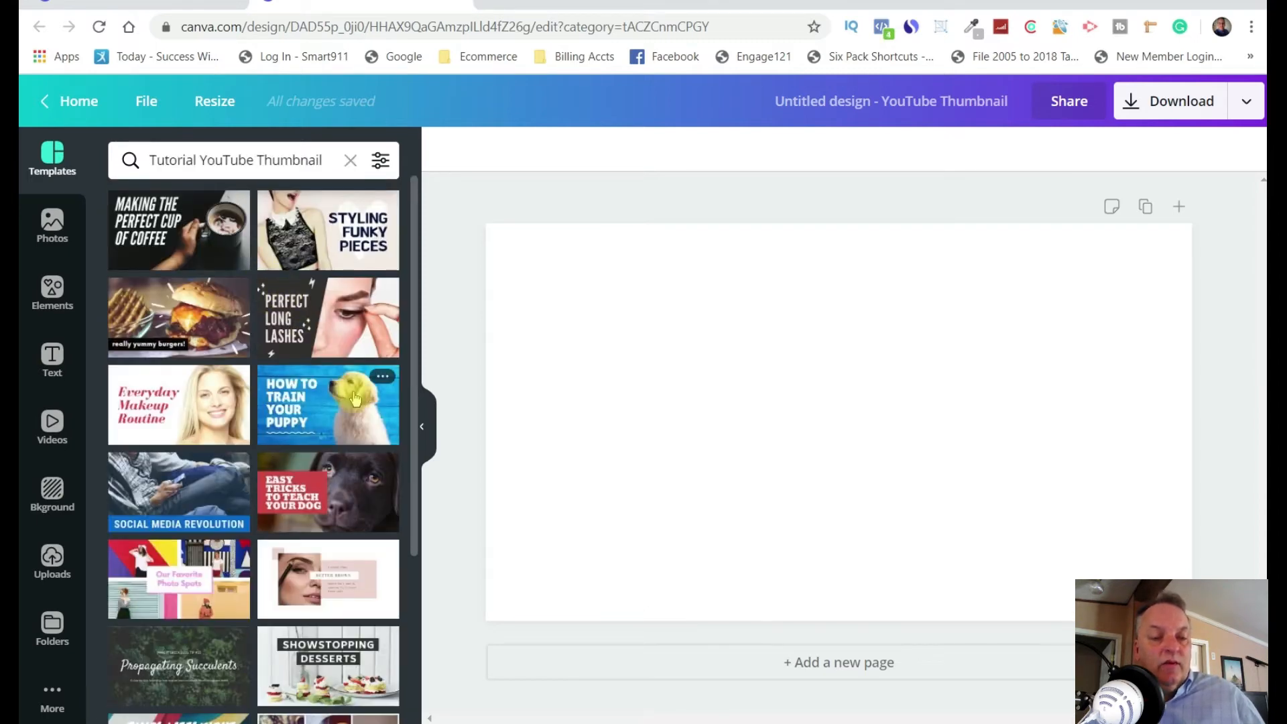
# Look through the tutorial thumbnail templates and apply the "How to Train Your Puppy" template to the blank page.
pyautogui.scroll(-7, 355, 399)
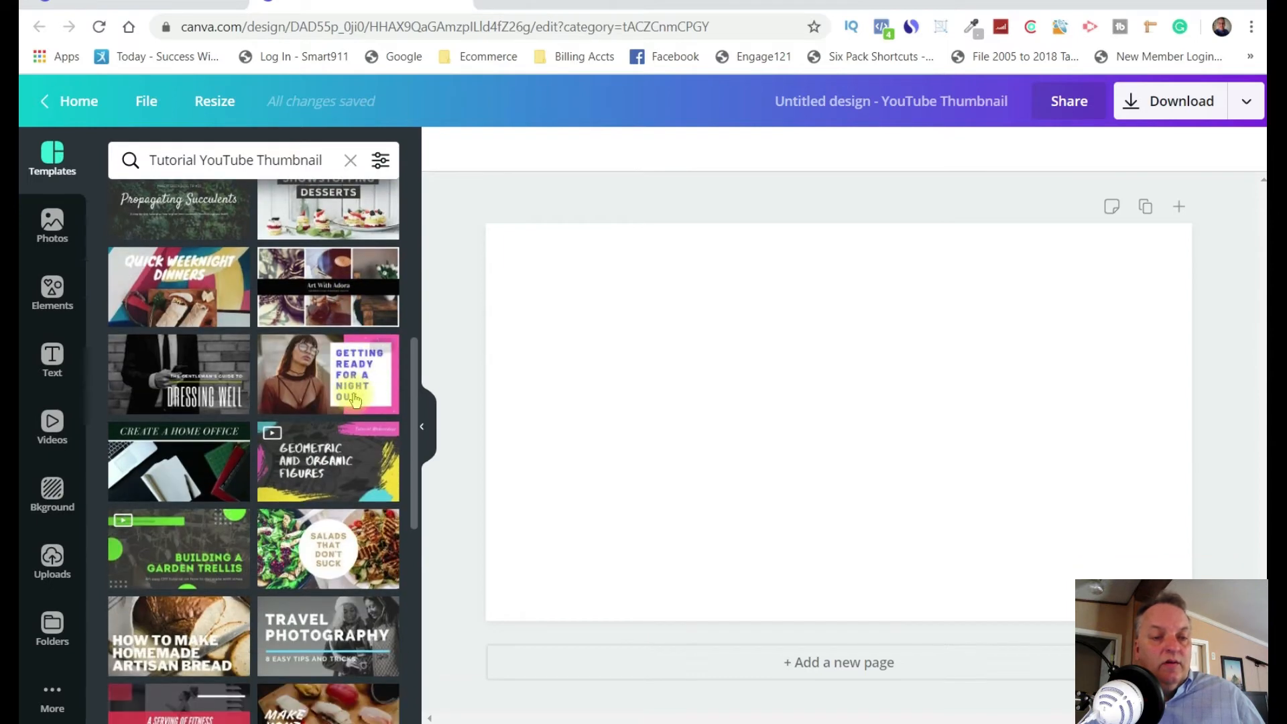
pyautogui.scroll(-7, 355, 398)
pyautogui.scroll(-7, 322, 441)
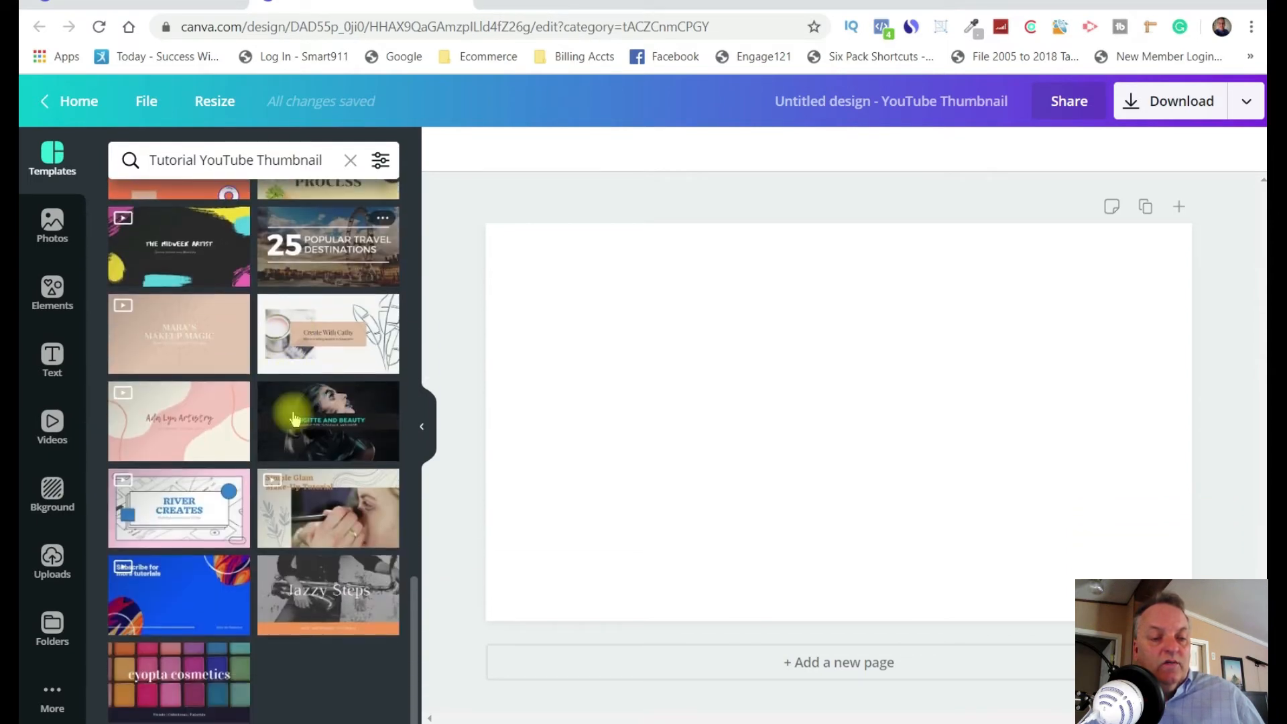
pyautogui.scroll(14, 295, 419)
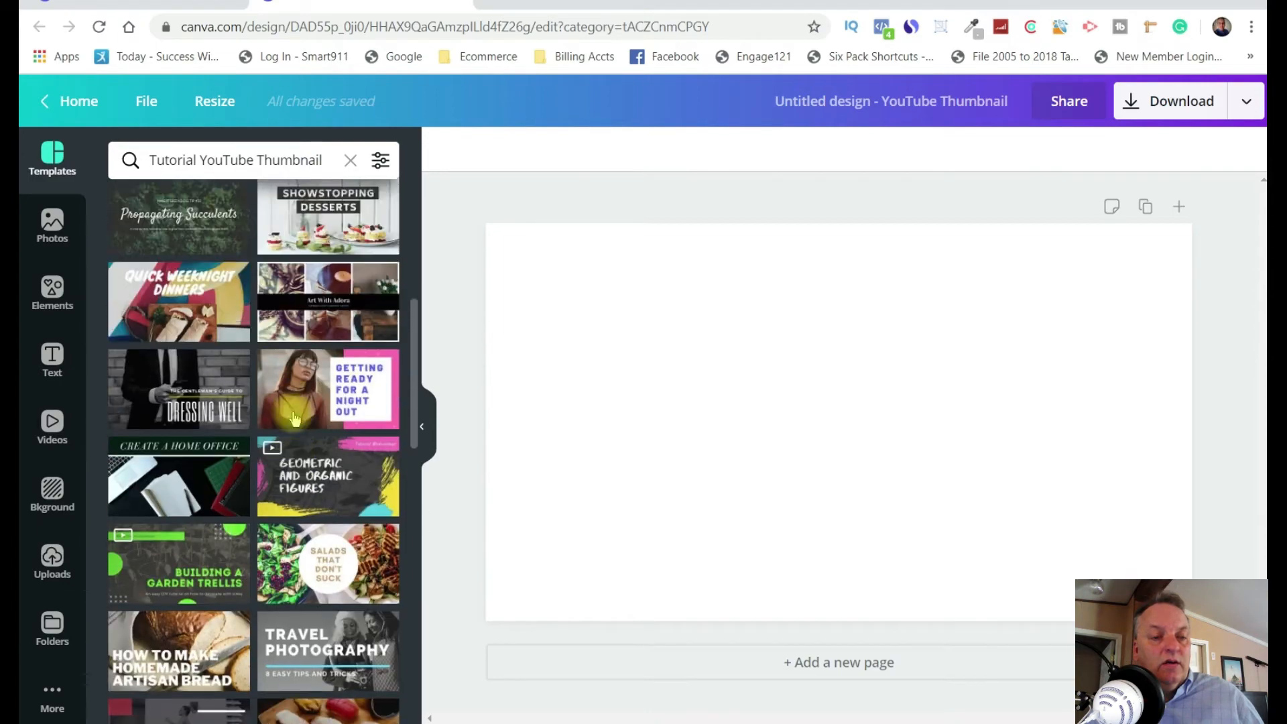
pyautogui.scroll(5, 295, 419)
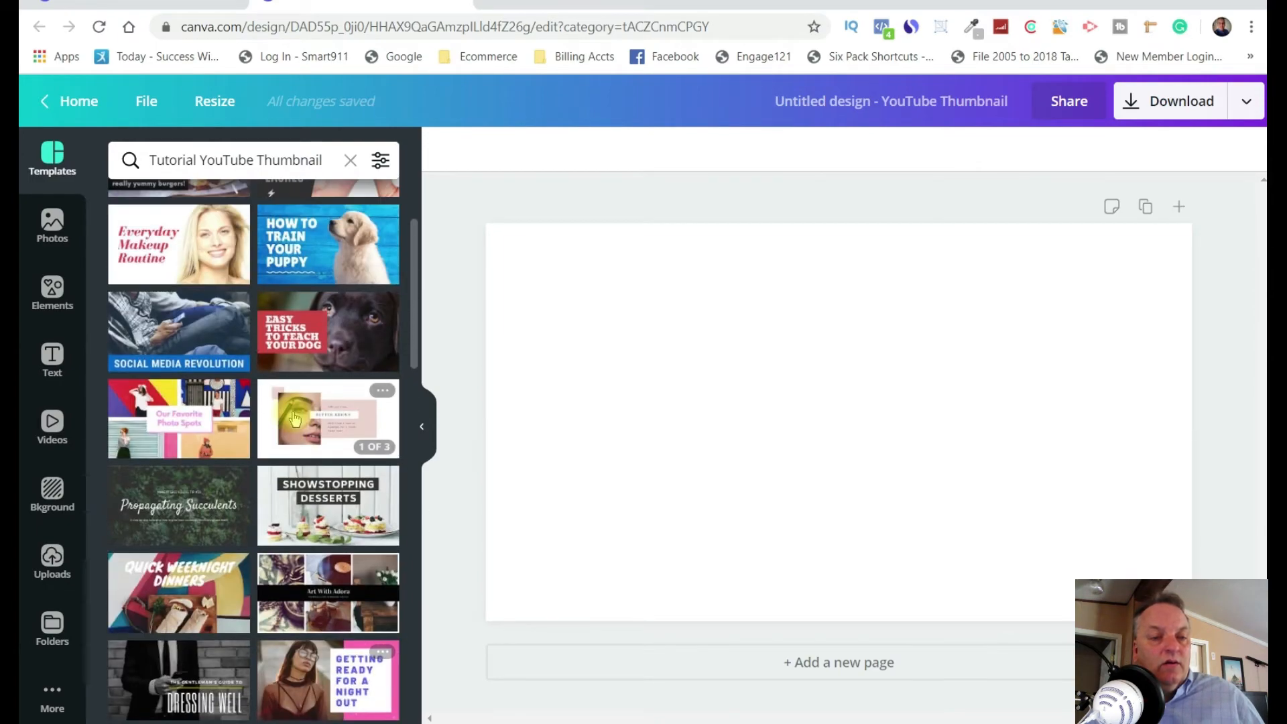
pyautogui.scroll(1, 294, 419)
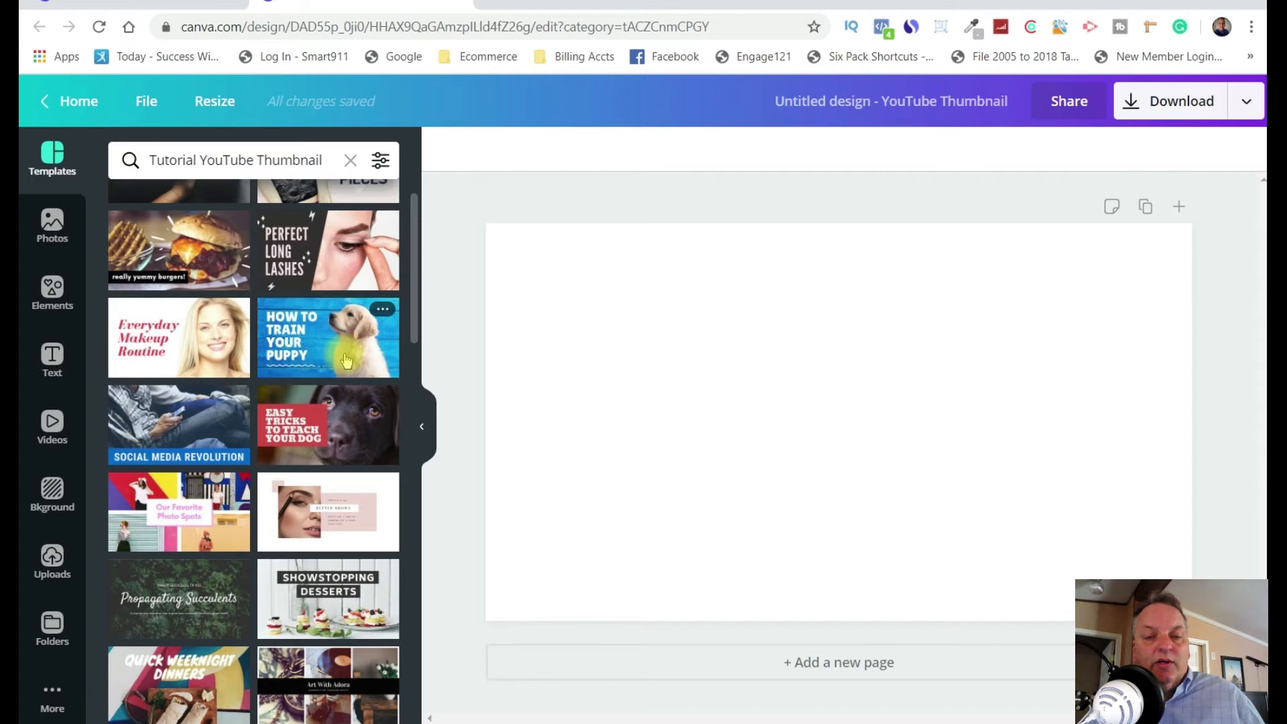
pyautogui.click(347, 361)
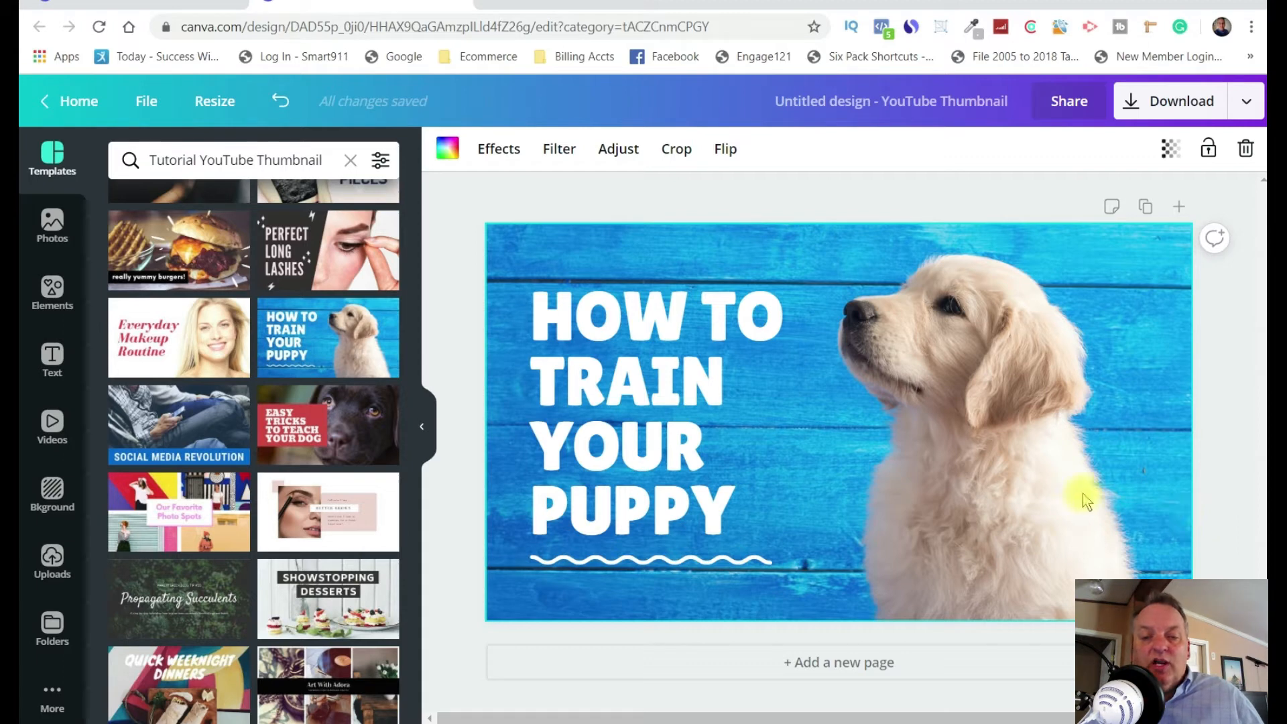
pyautogui.doubleClick(1027, 429)
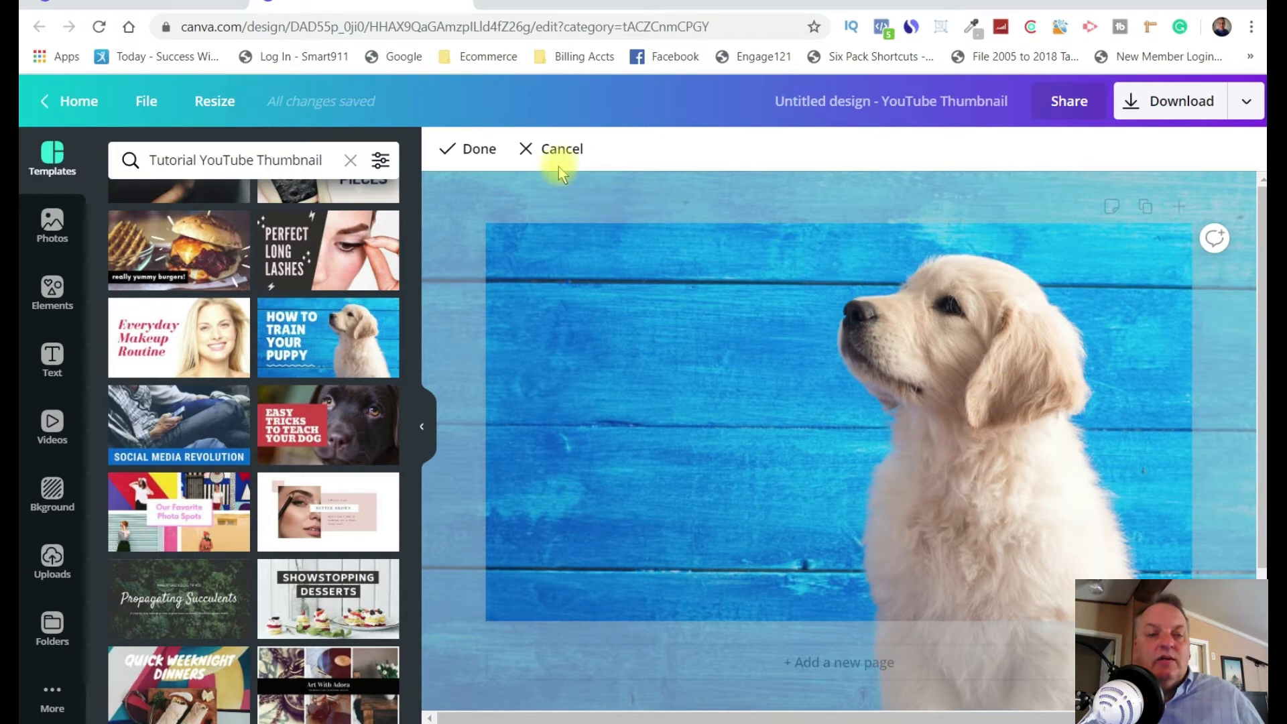
pyautogui.click(547, 150)
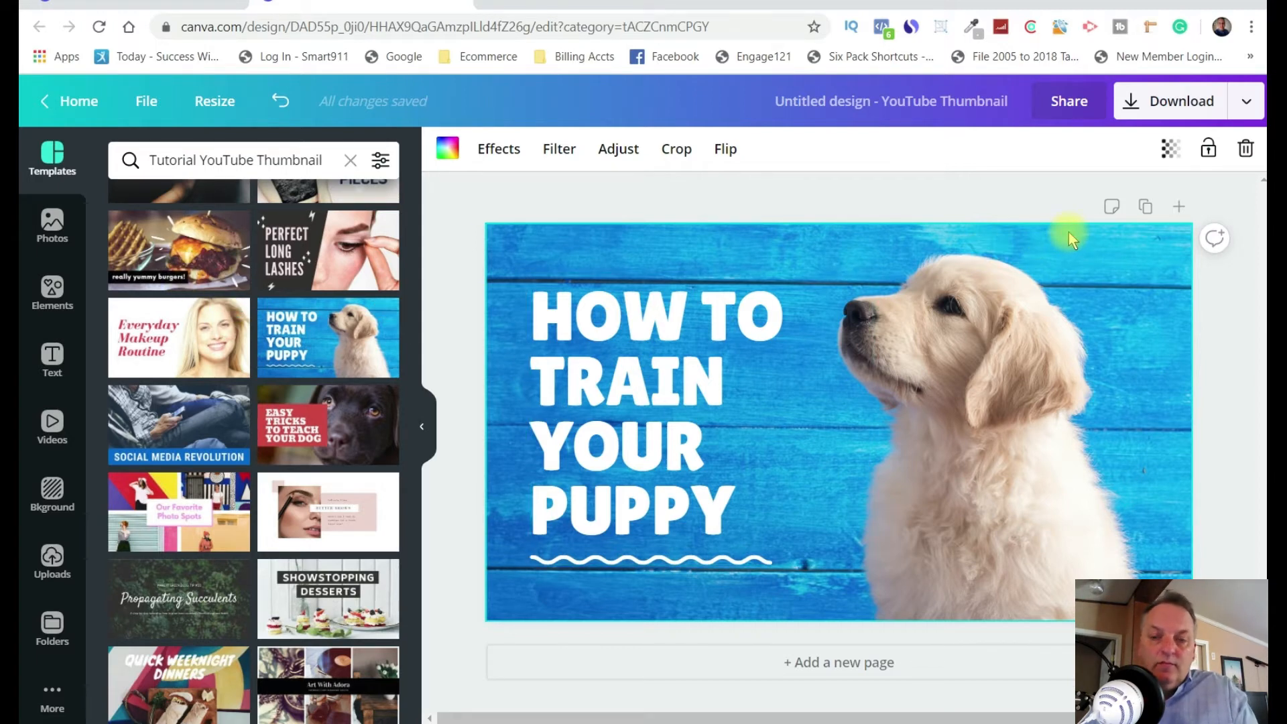
pyautogui.hotkey('ctrl', 'z')
# Apply the "Social Media Revolution" template to the page in place of the puppy design.
pyautogui.scroll(-3, 302, 523)
pyautogui.scroll(3, 308, 519)
pyautogui.click(169, 424)
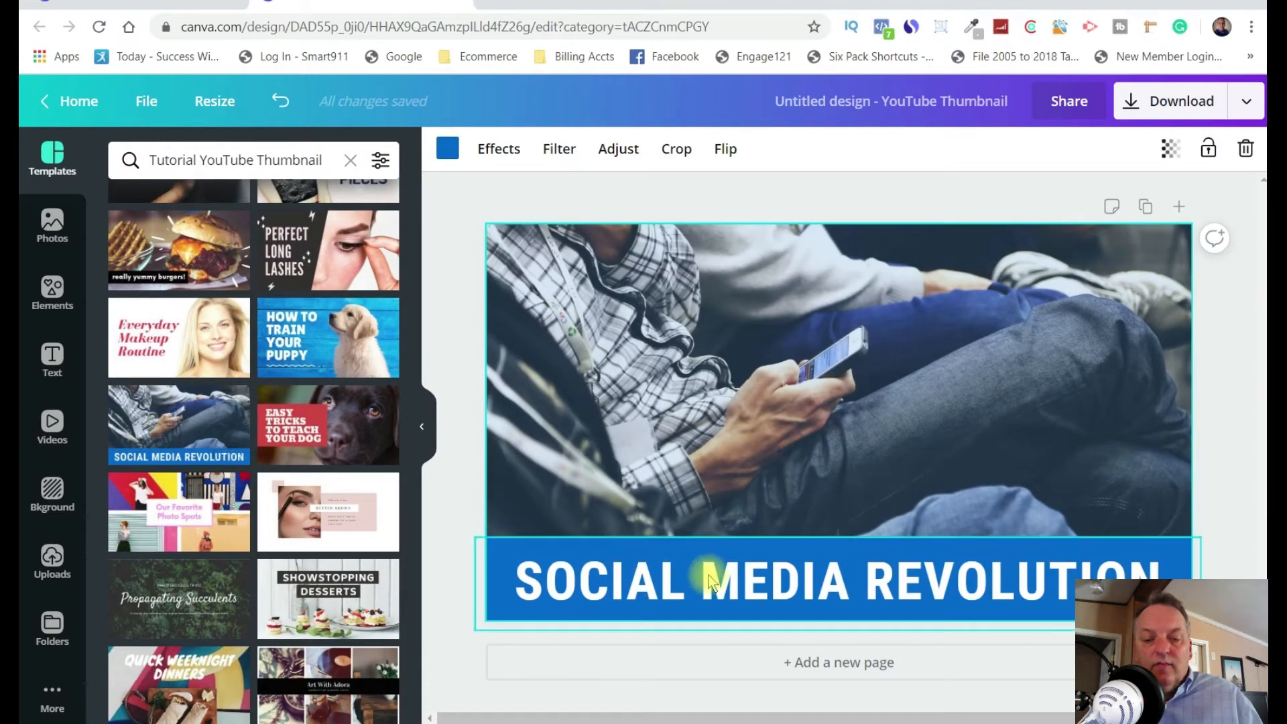
# Replace the heading text in the blue banner with "HOW TO USE CANVA".
pyautogui.click(709, 579)
pyautogui.click(698, 580)
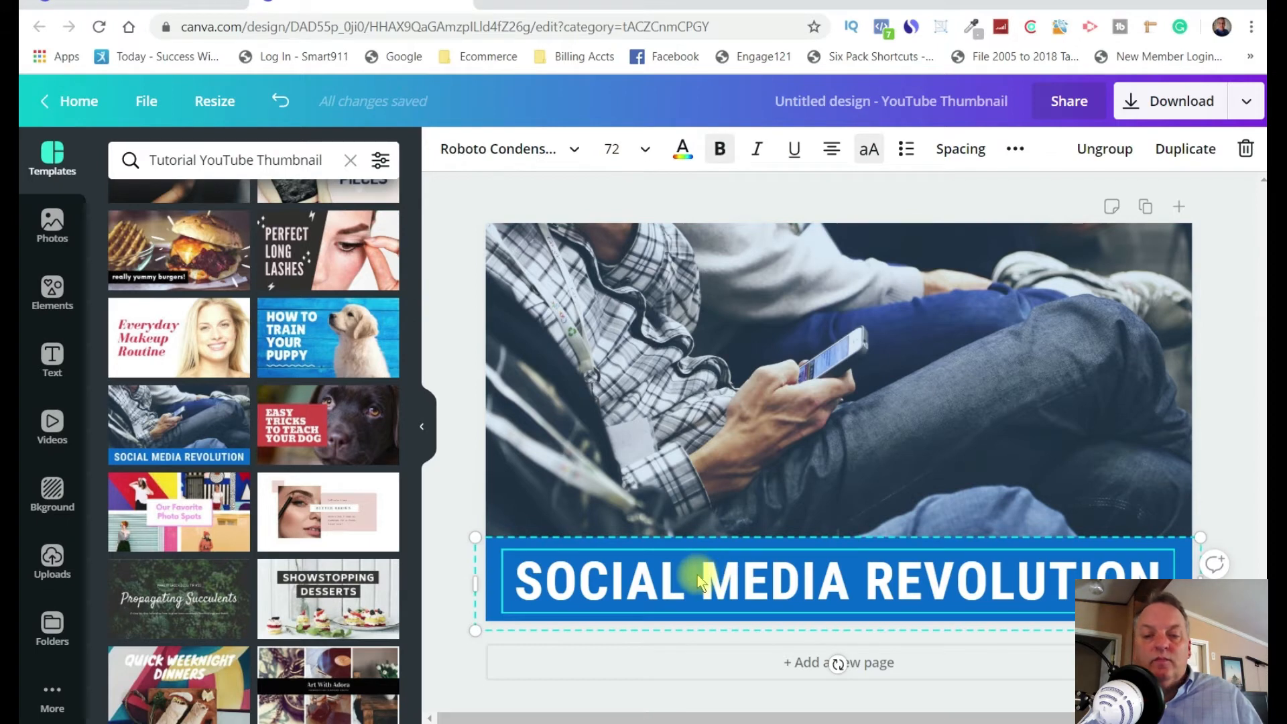
pyautogui.doubleClick(697, 578)
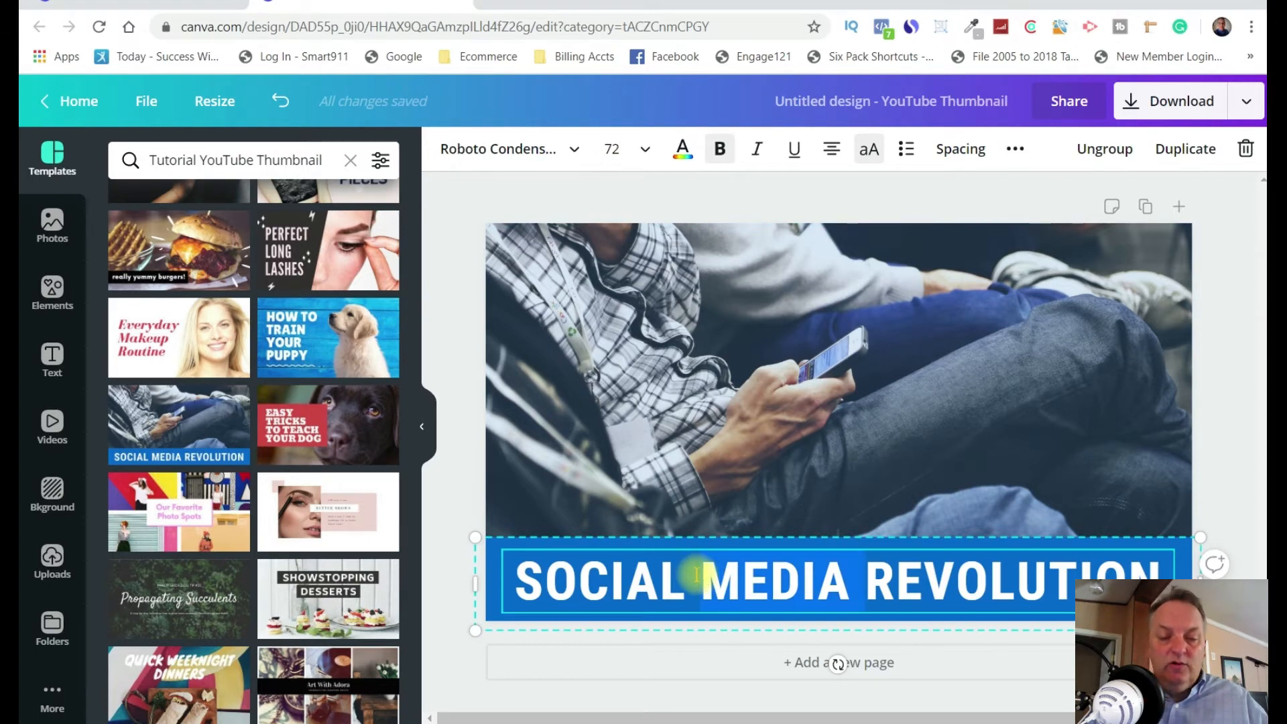
pyautogui.press('BackSpace')
pyautogui.press('BackSpace')
pyautogui.press('BackSpace')
pyautogui.press('BackSpace')
pyautogui.press('BackSpace')
pyautogui.press('BackSpace')
pyautogui.press('BackSpace')
pyautogui.press('BackSpace')
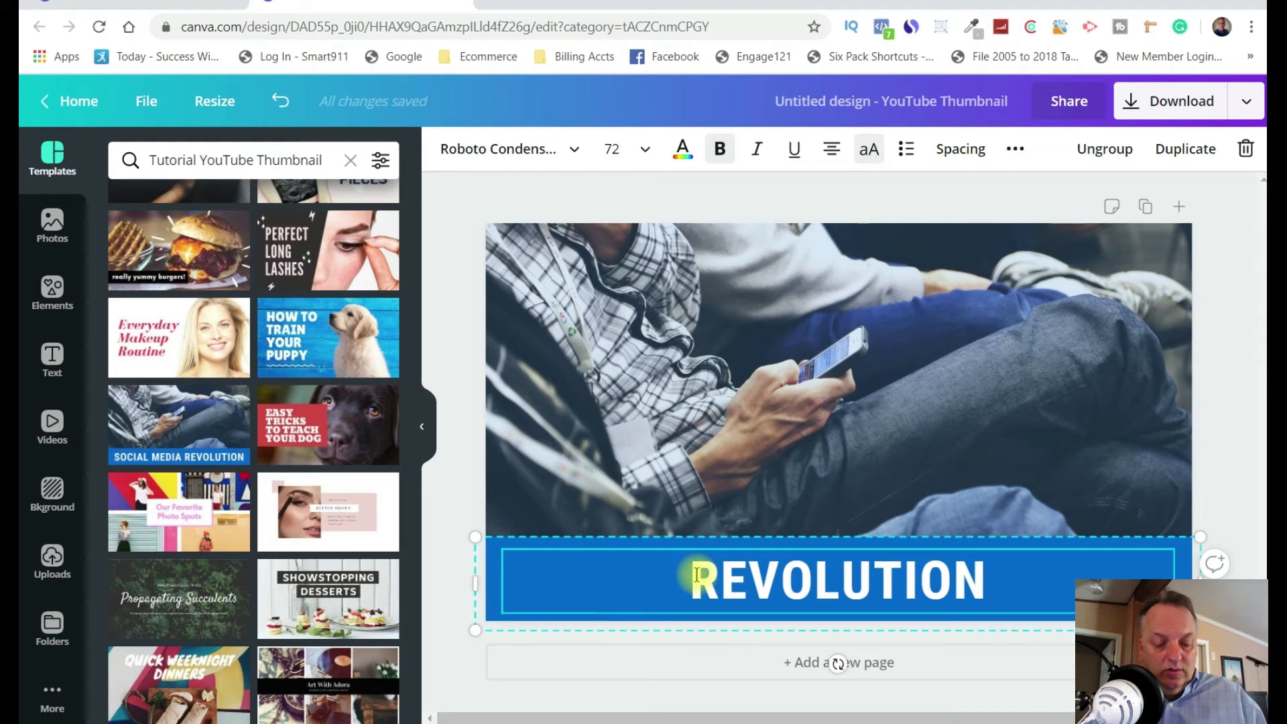
pyautogui.write('H')
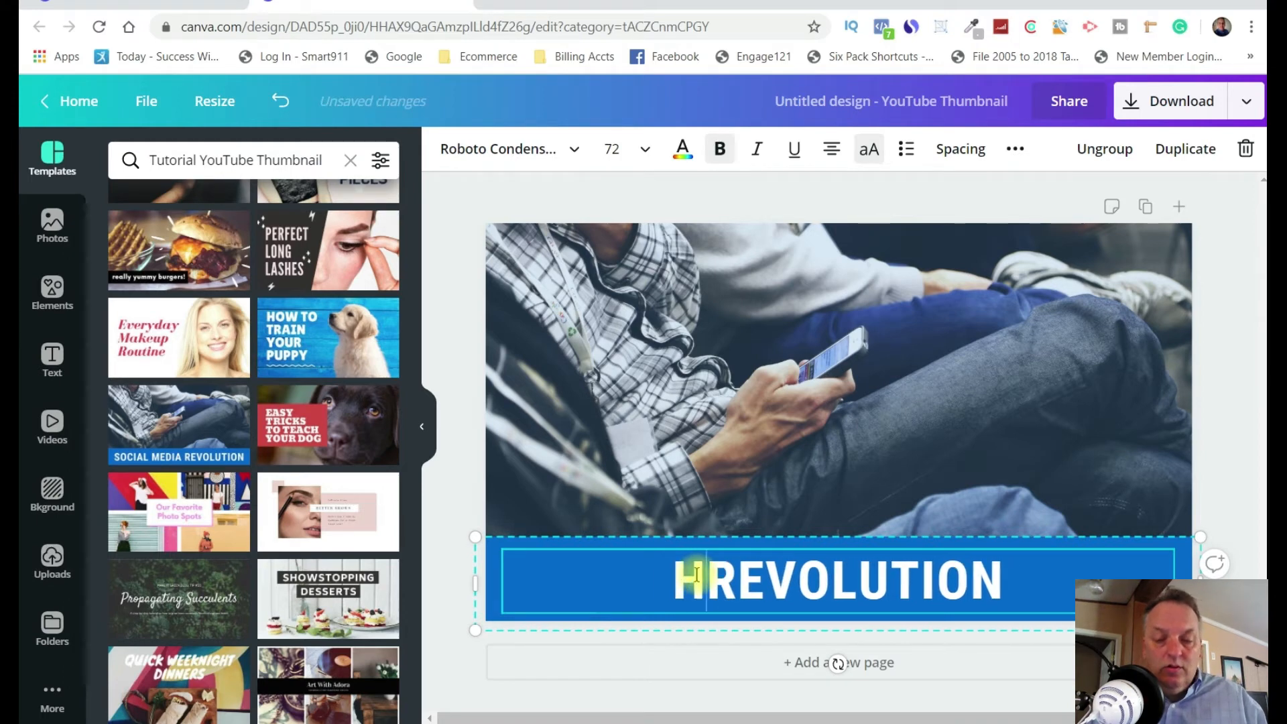
pyautogui.write('OW ')
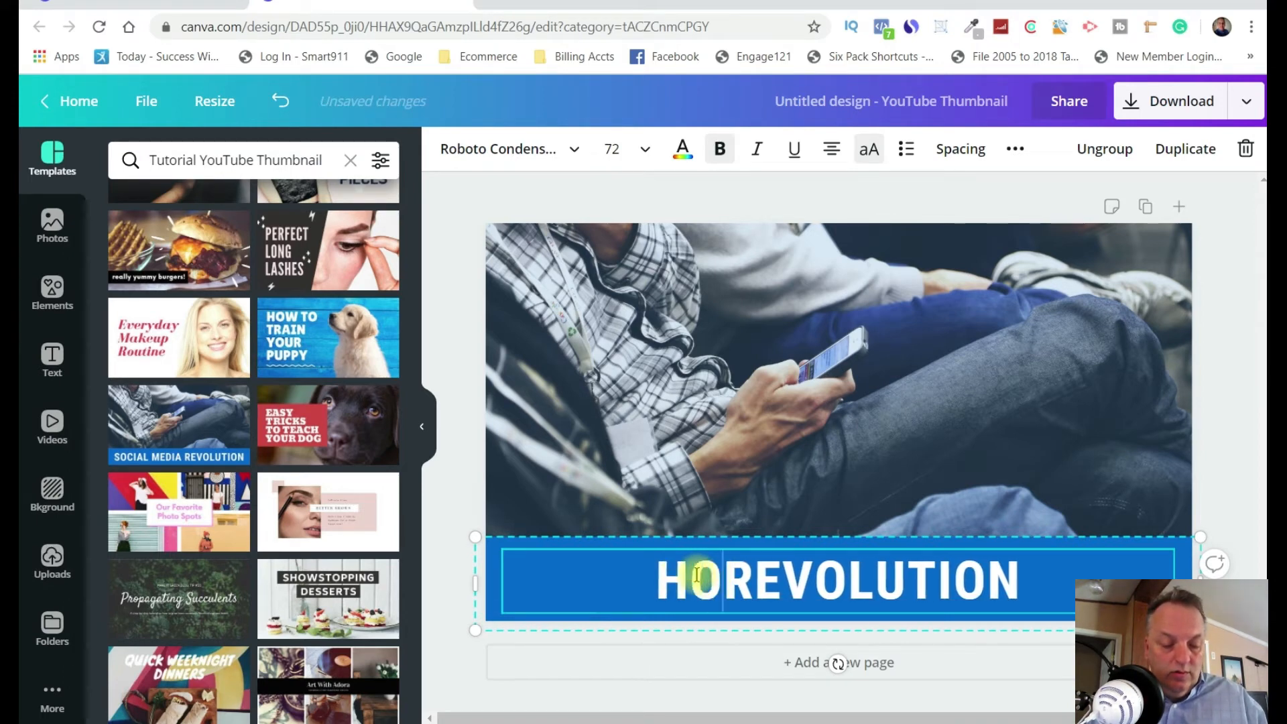
pyautogui.write('T')
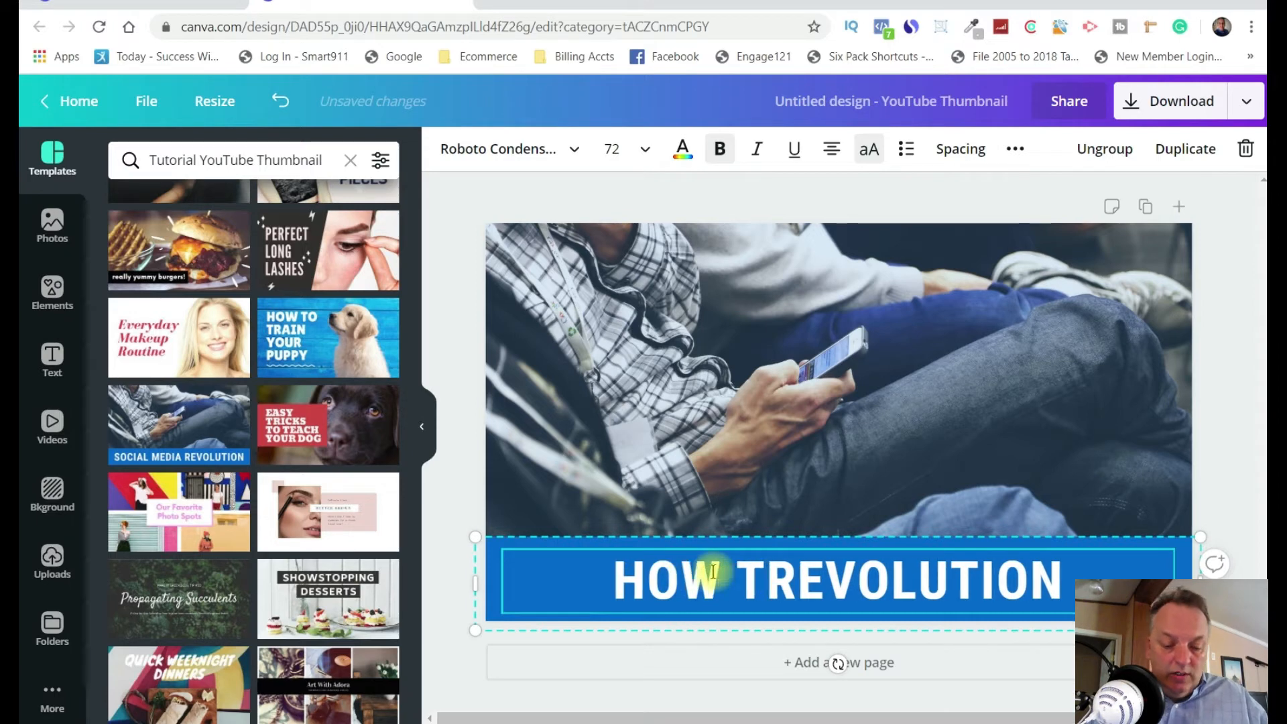
pyautogui.write('O USE CANC')
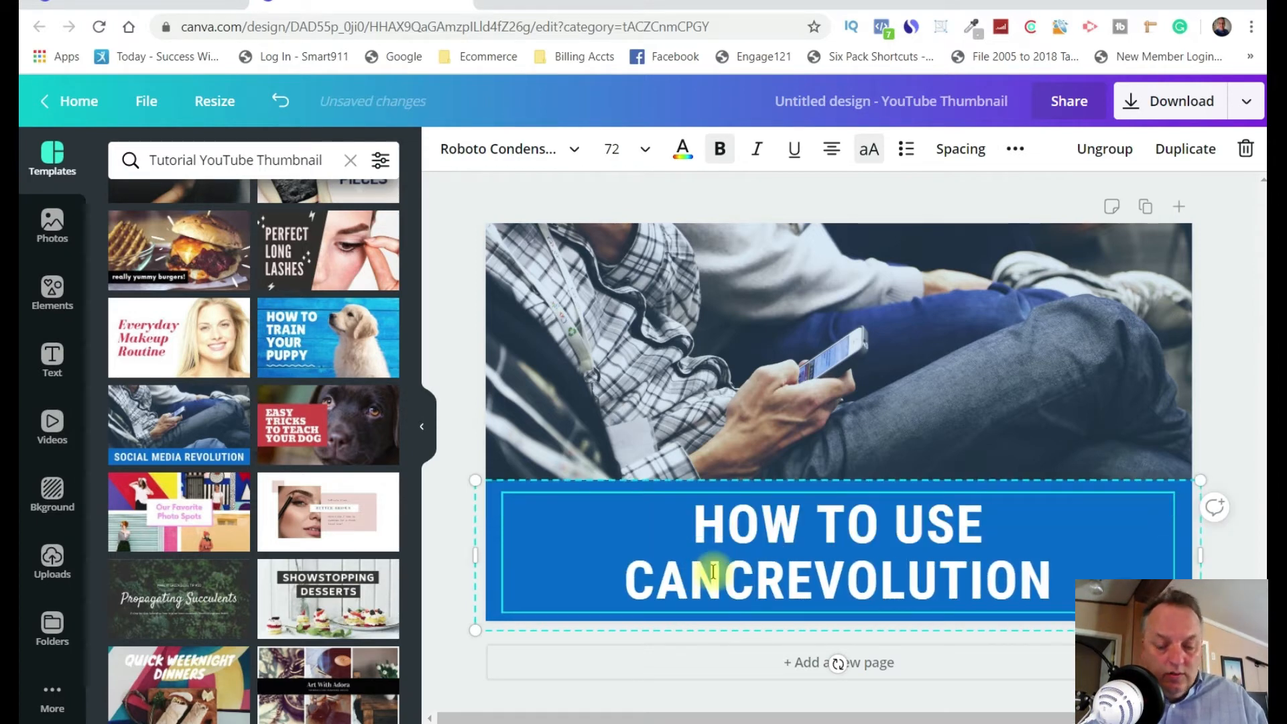
pyautogui.press('BackSpace')
pyautogui.write('VA')
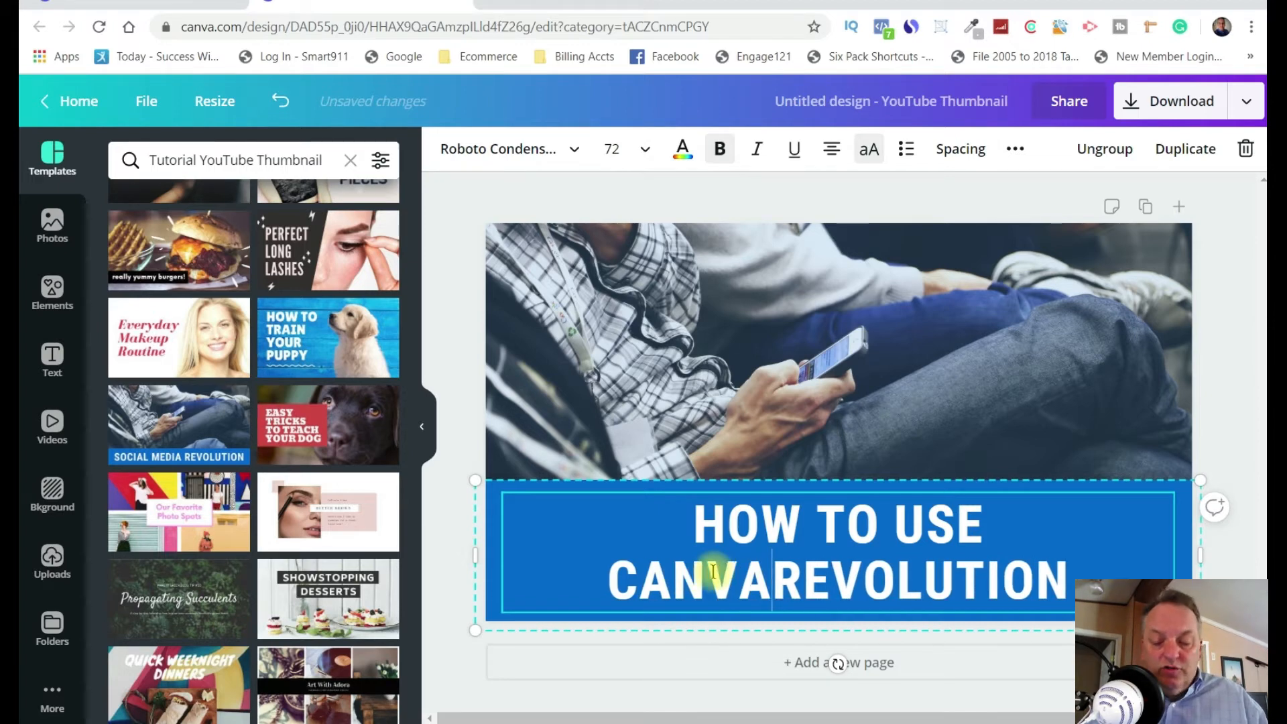
pyautogui.press('Delete')
pyautogui.press('Delete')
pyautogui.press('Delete')
pyautogui.press('Delete')
pyautogui.press('Delete')
pyautogui.press('Delete')
pyautogui.press('Delete')
pyautogui.press('Delete')
pyautogui.press('Delete')
pyautogui.press('Delete')
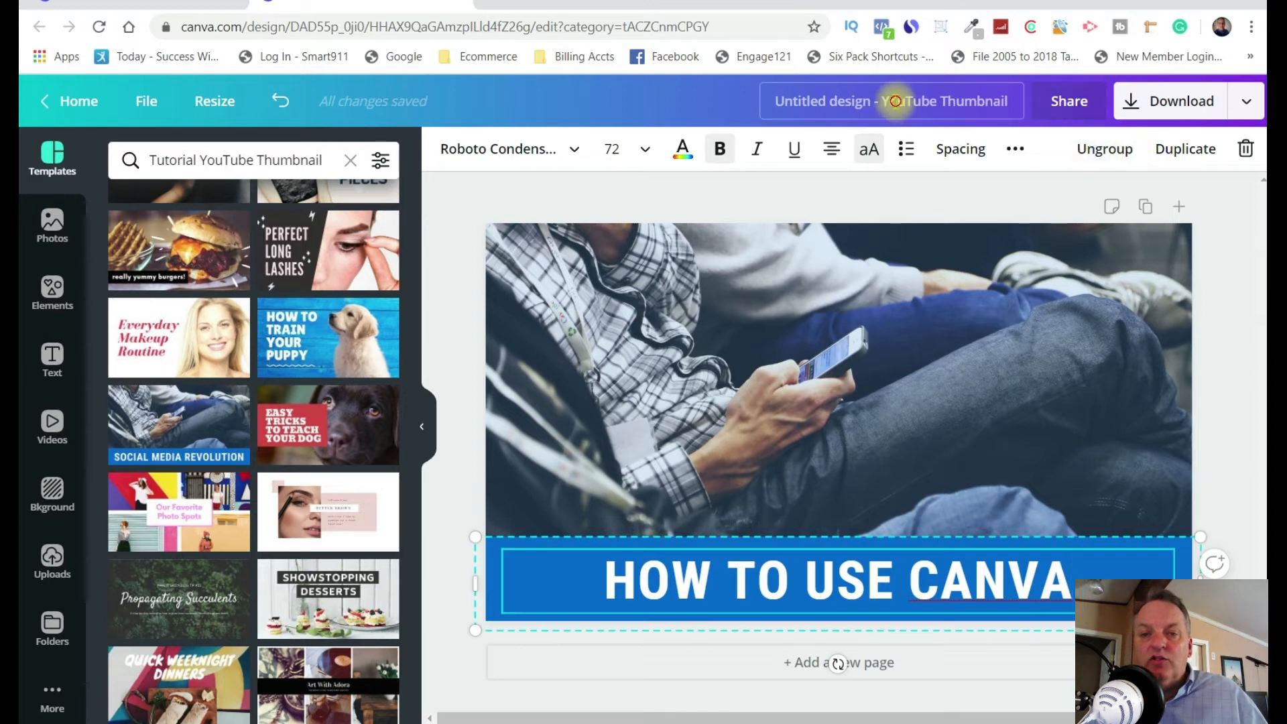
# Rename the design as "Canva Thumbnail".
pyautogui.click(894, 103)
pyautogui.write('Canva')
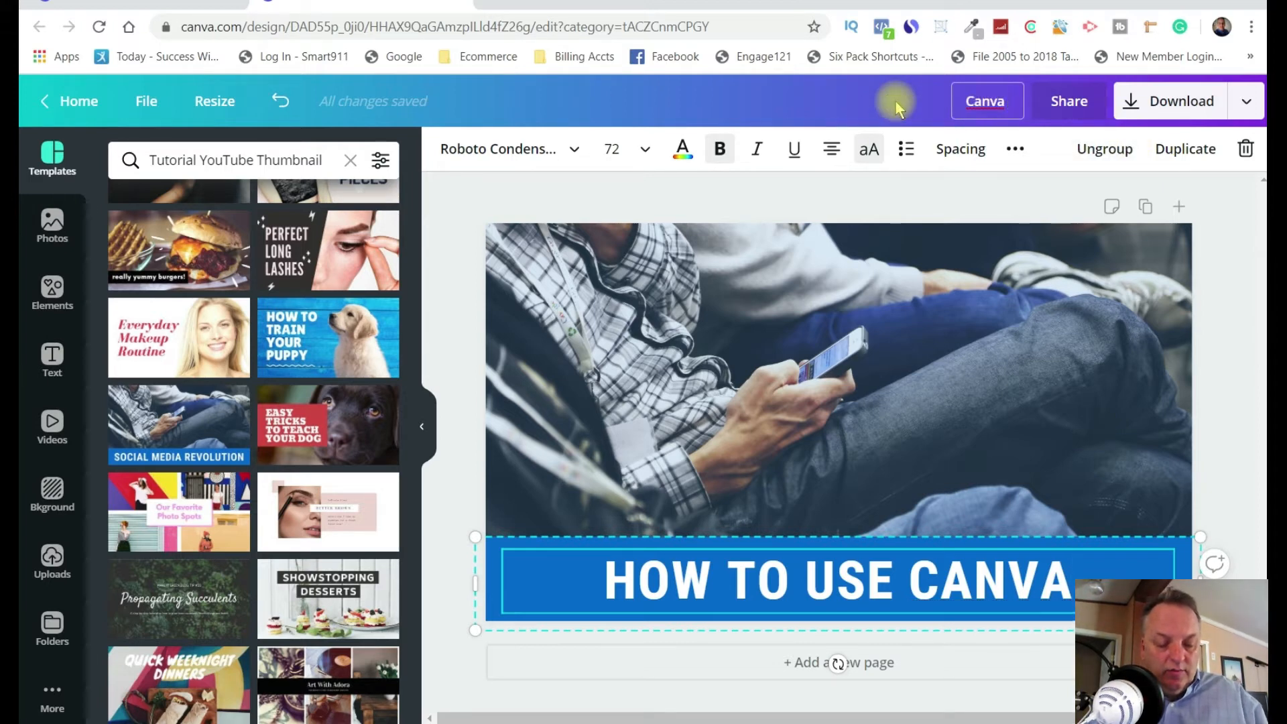
pyautogui.write(' Thu')
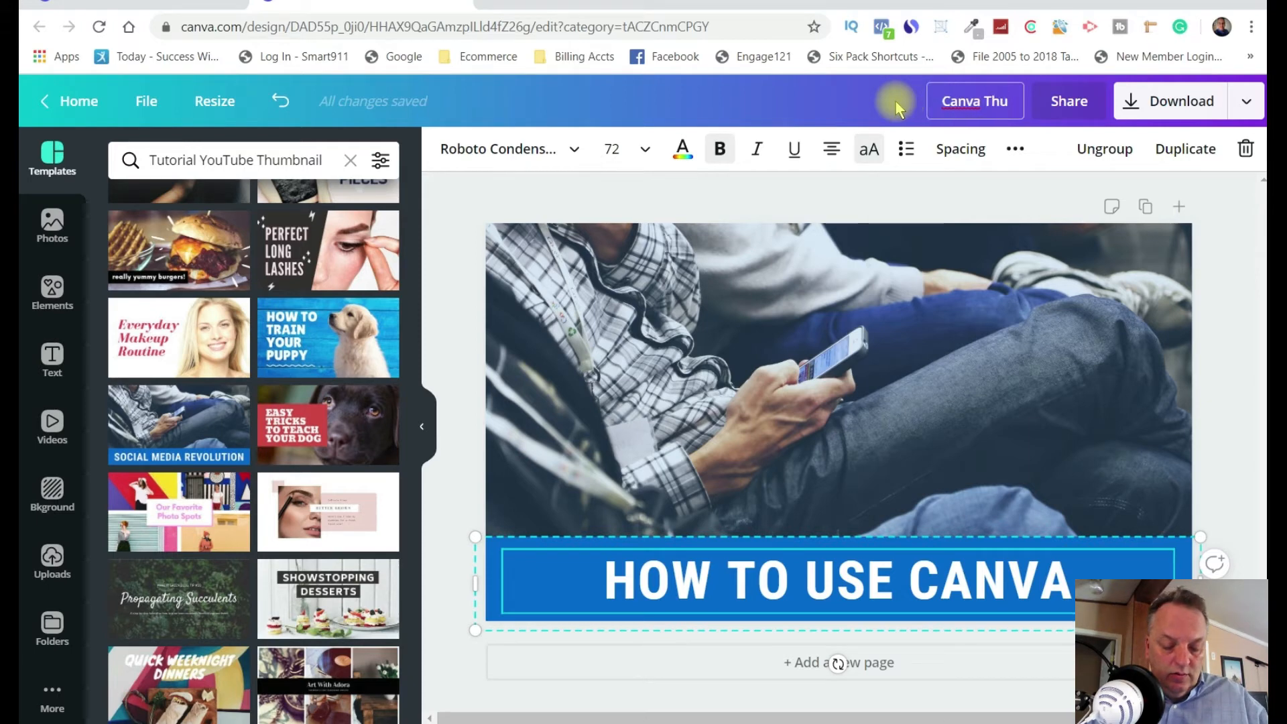
pyautogui.write('mbnail')
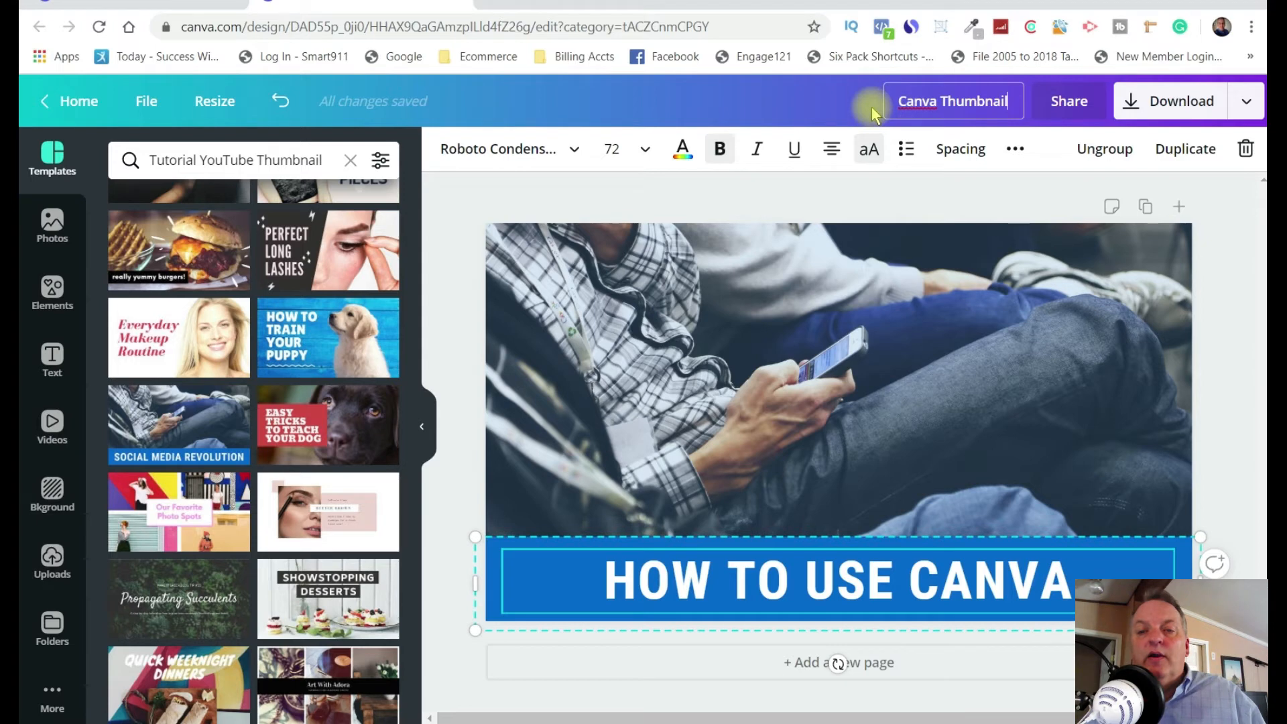
pyautogui.click(850, 113)
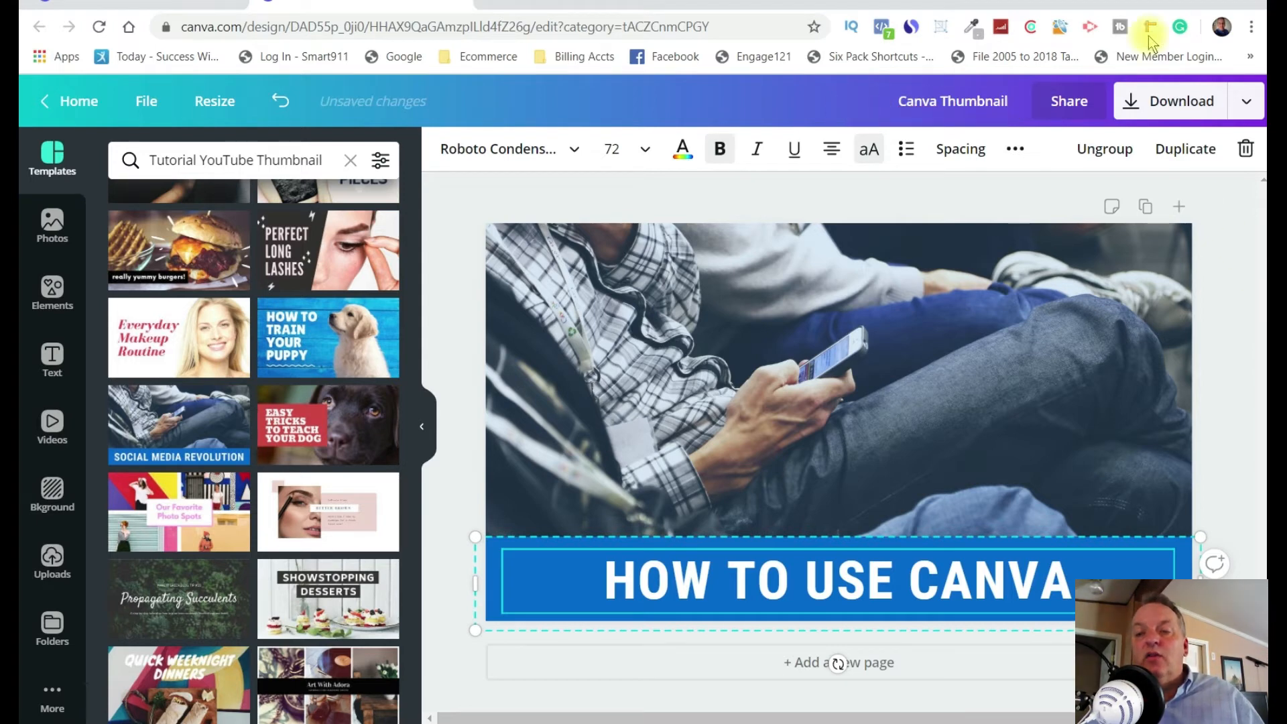
# Review the download file types, download the design as a PNG, and save it as Canva Thumbnail.png in the Saved Pictures folder.
pyautogui.click(1160, 106)
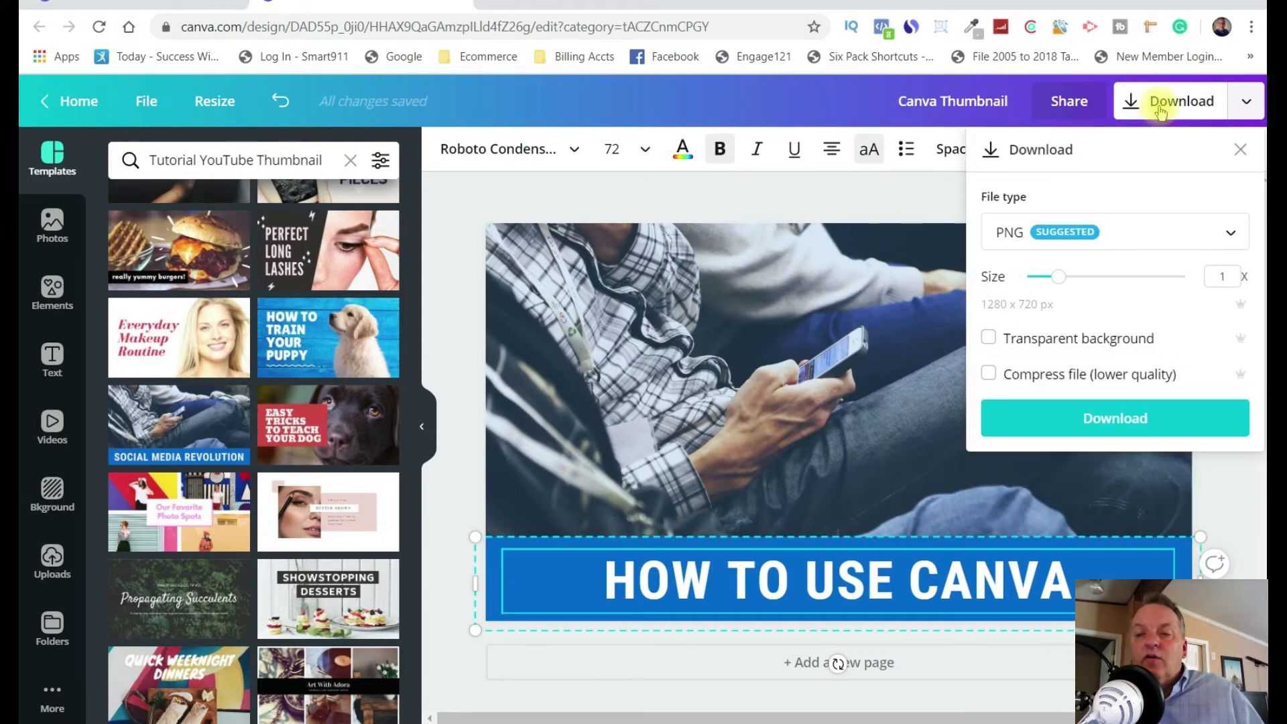
pyautogui.click(1225, 235)
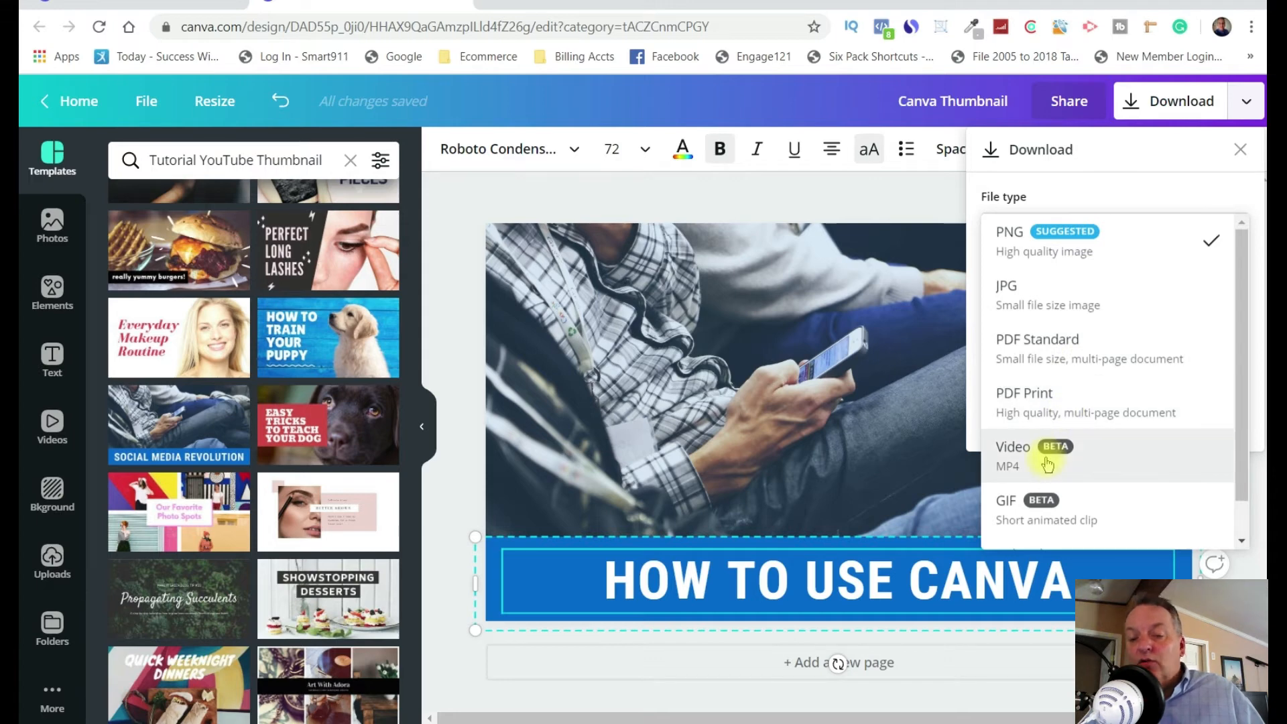
pyautogui.click(1241, 540)
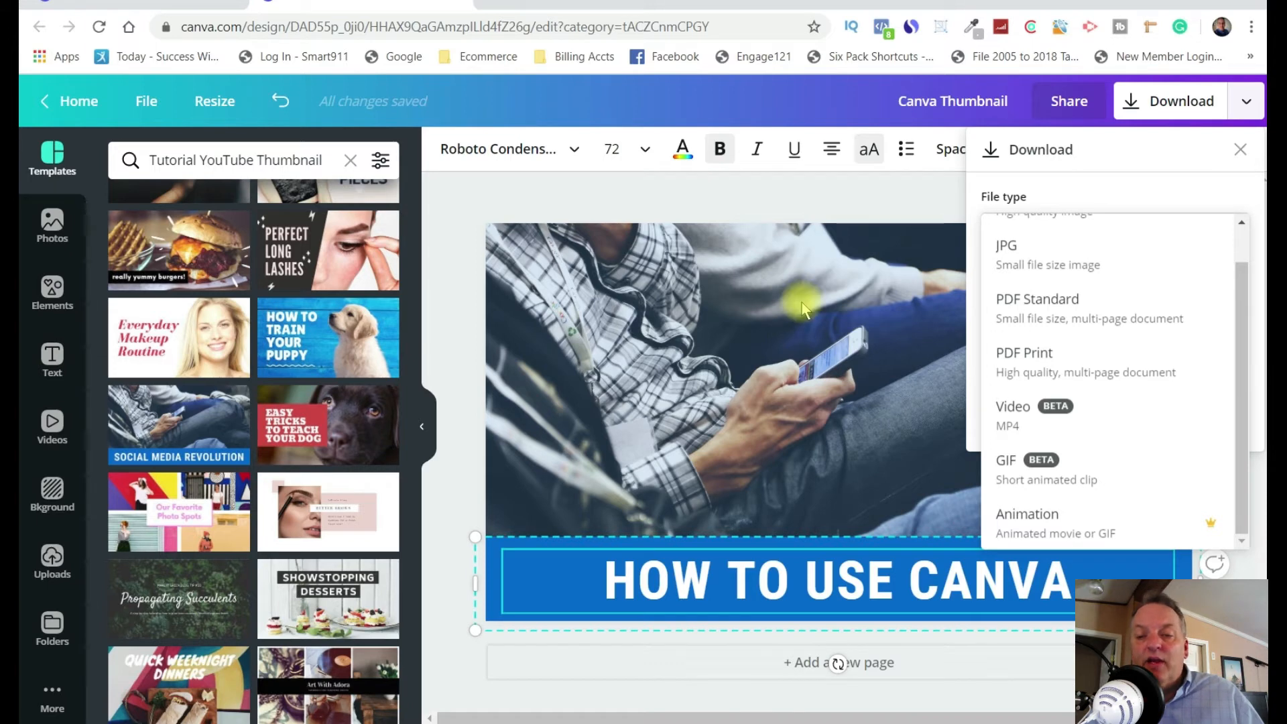
pyautogui.scroll(1, 992, 302)
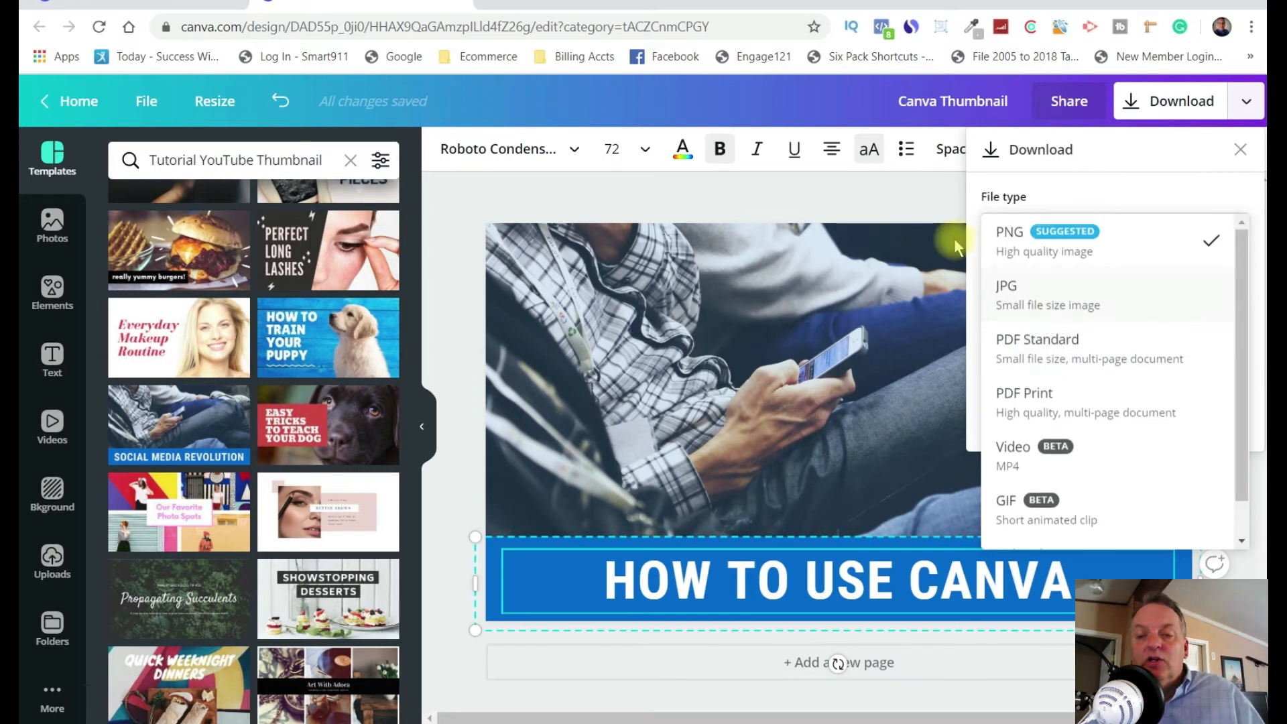
pyautogui.click(1050, 262)
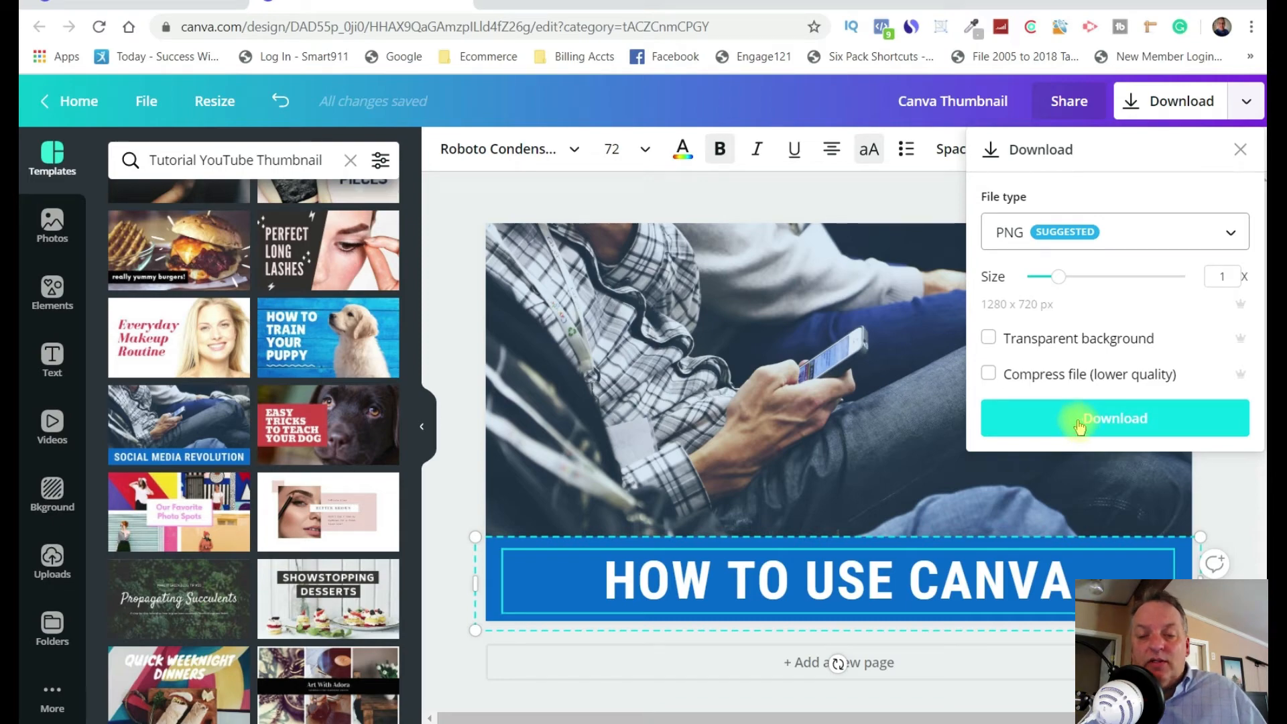
pyautogui.click(1132, 421)
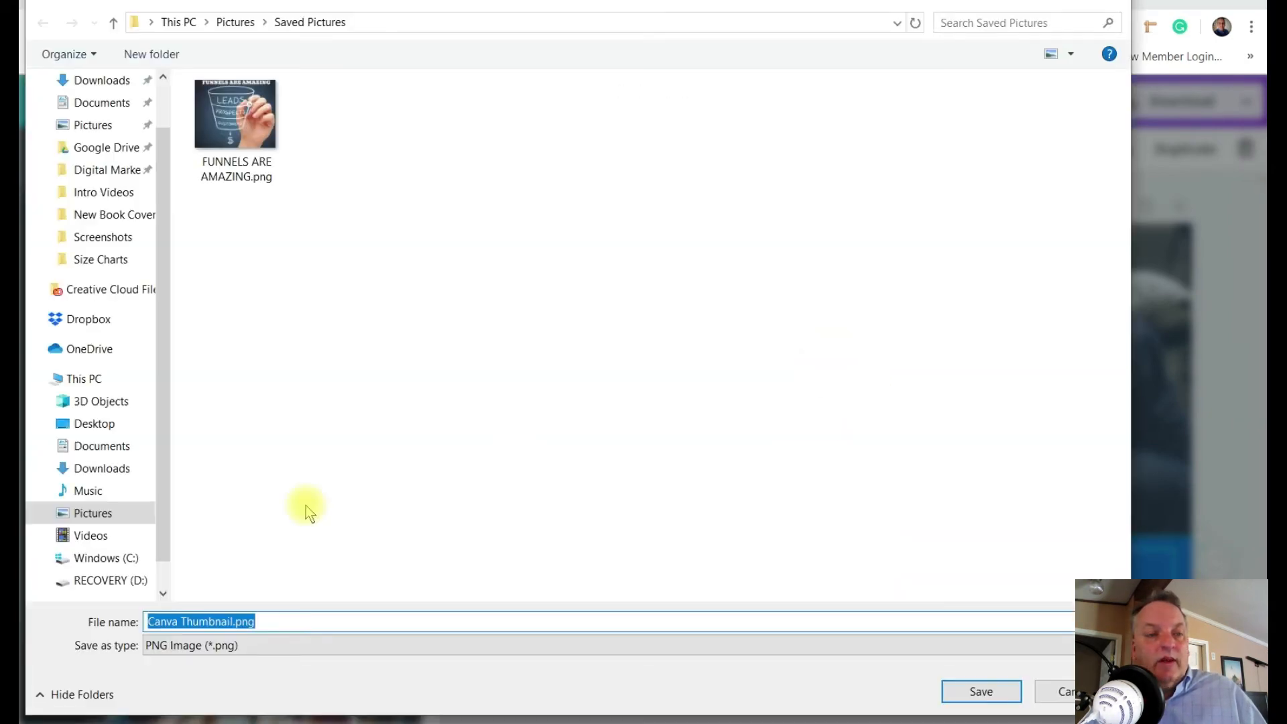
pyautogui.click(992, 693)
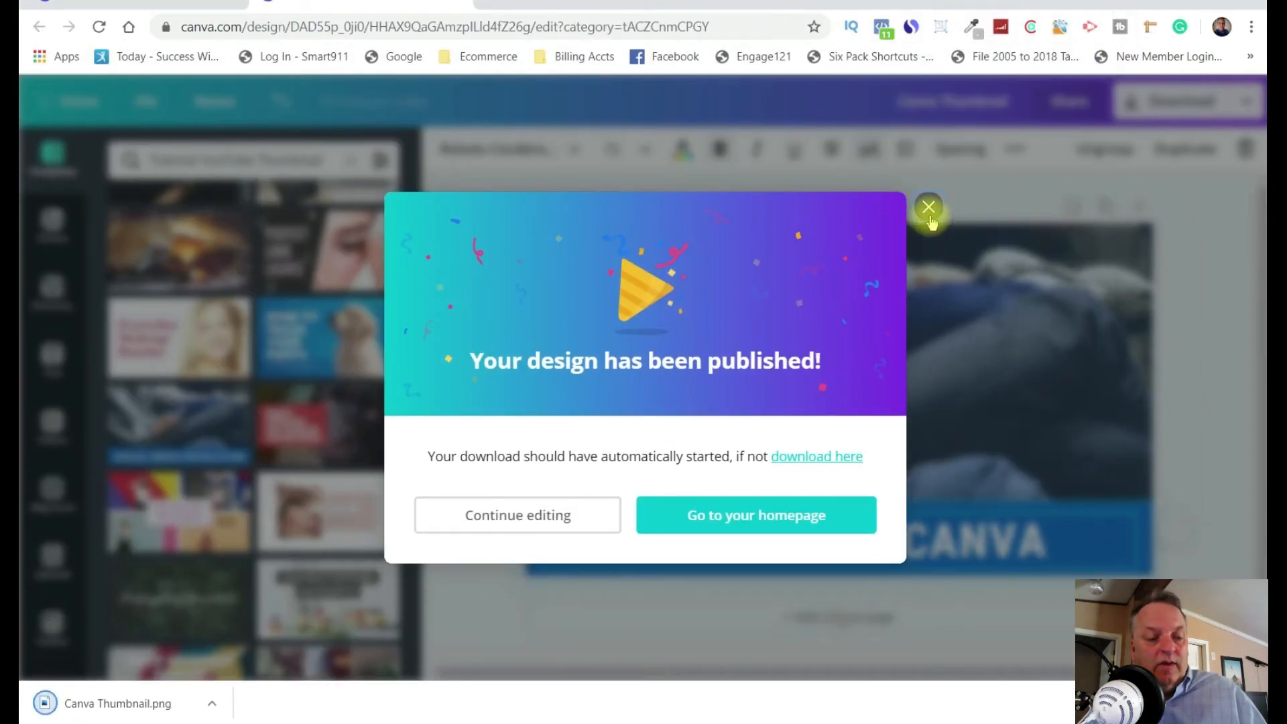
pyautogui.click(928, 208)
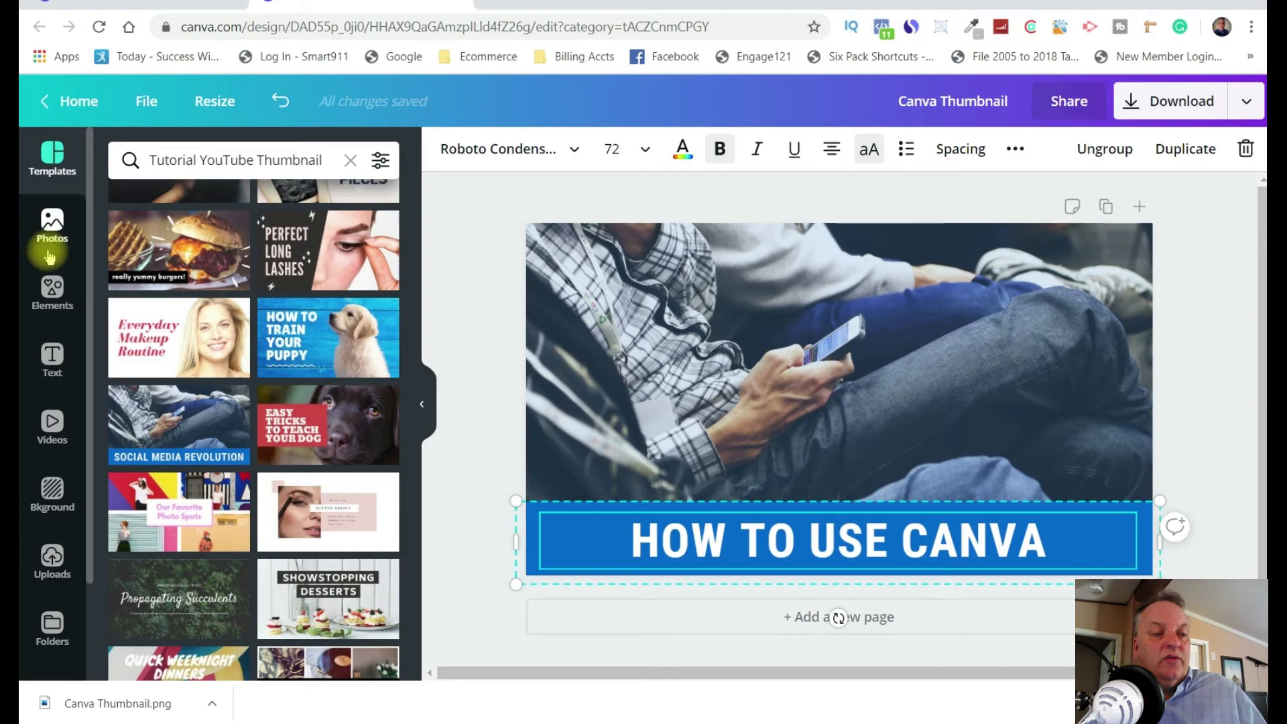
# Search the photo library for "real estate agent" and look through the pictures.
pyautogui.click(52, 232)
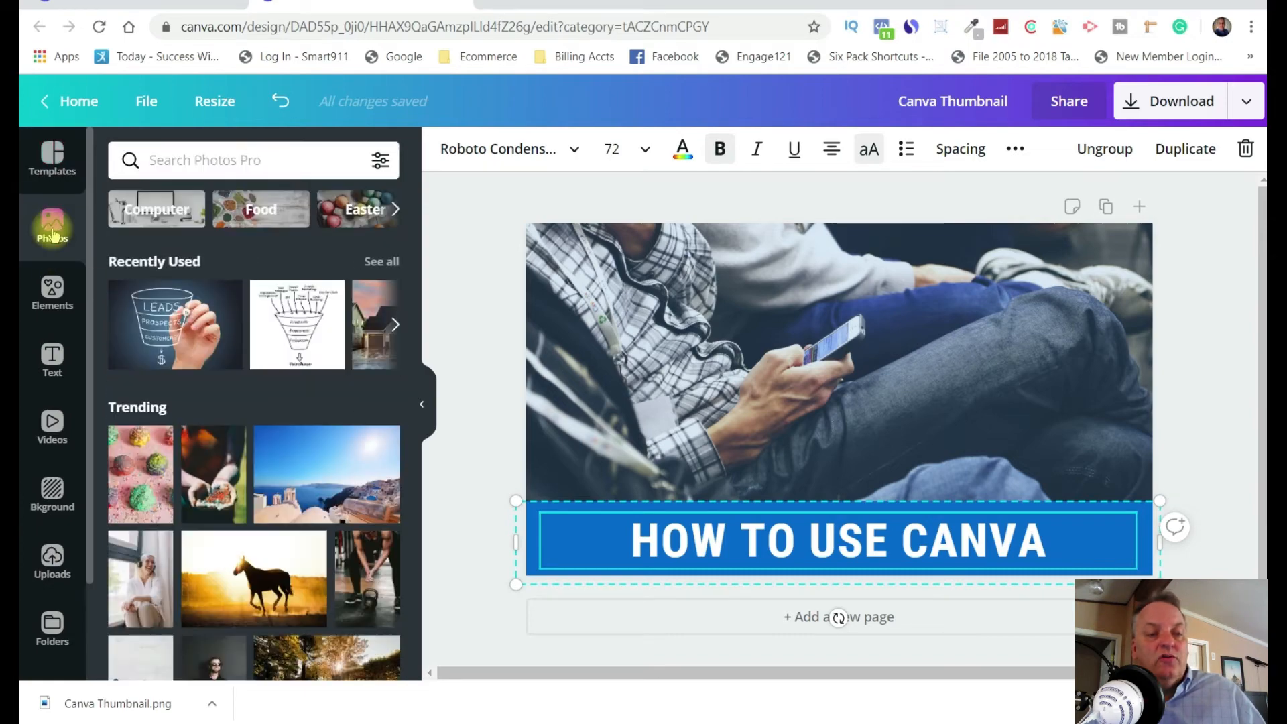
pyautogui.click(241, 169)
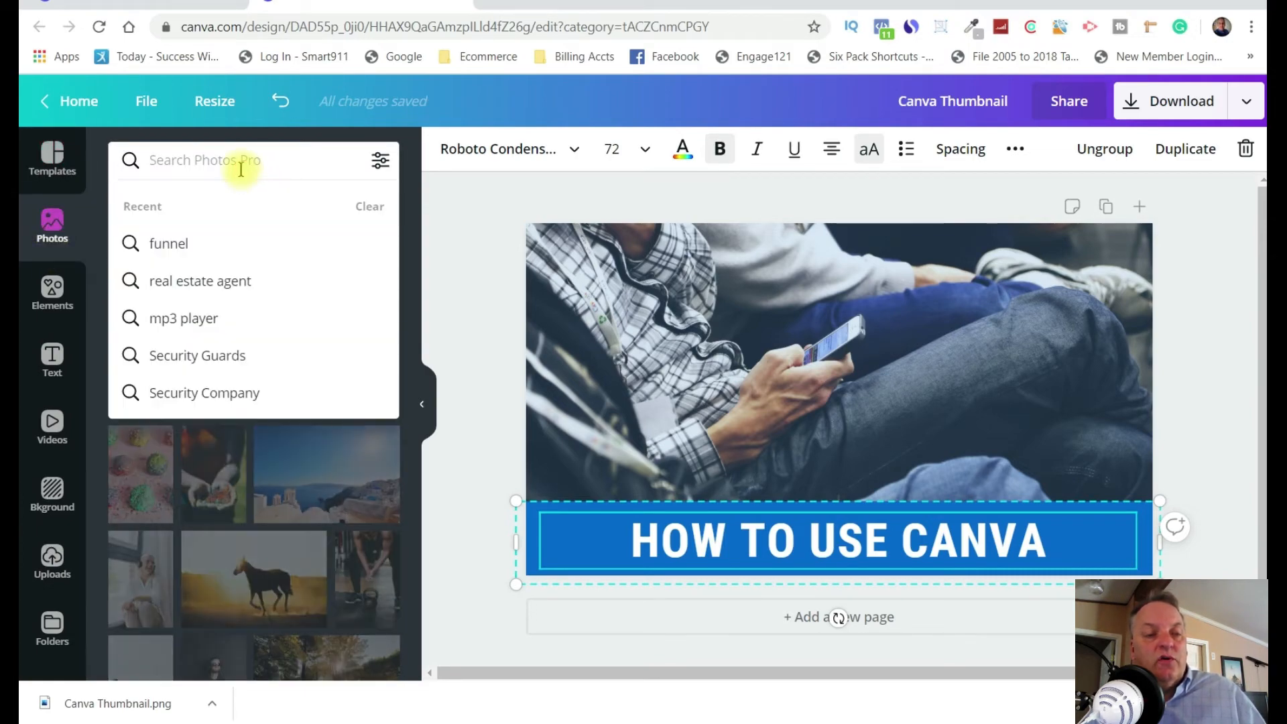
pyautogui.click(216, 280)
pyautogui.scroll(-5, 311, 462)
pyautogui.scroll(-5, 315, 467)
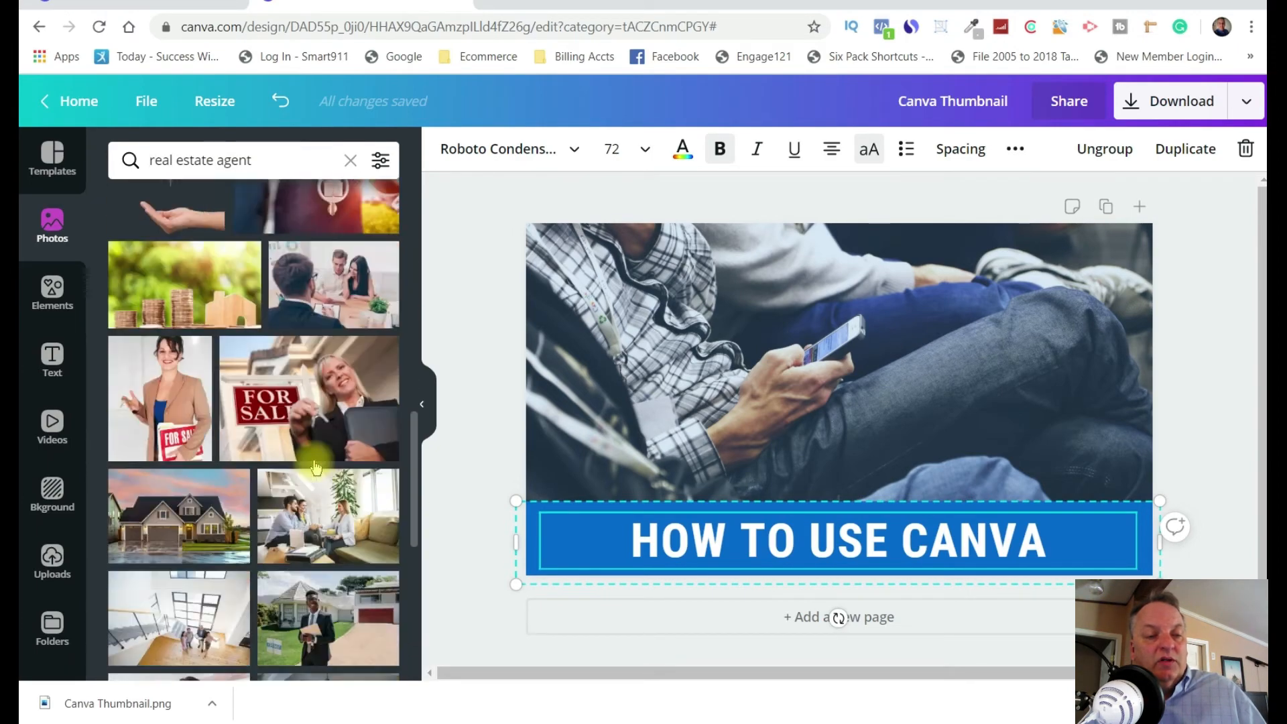
pyautogui.scroll(-4, 315, 467)
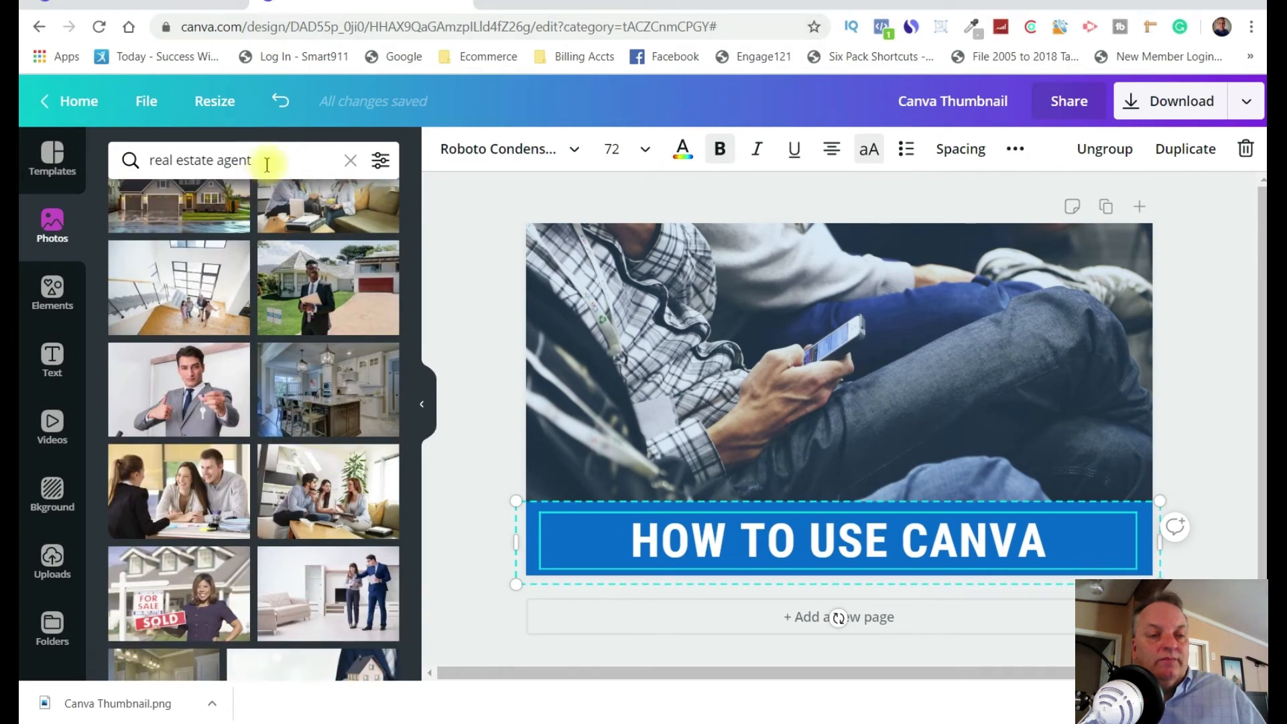
# Search the photo library for "plumbers" instead and look through the pictures.
pyautogui.click(350, 164)
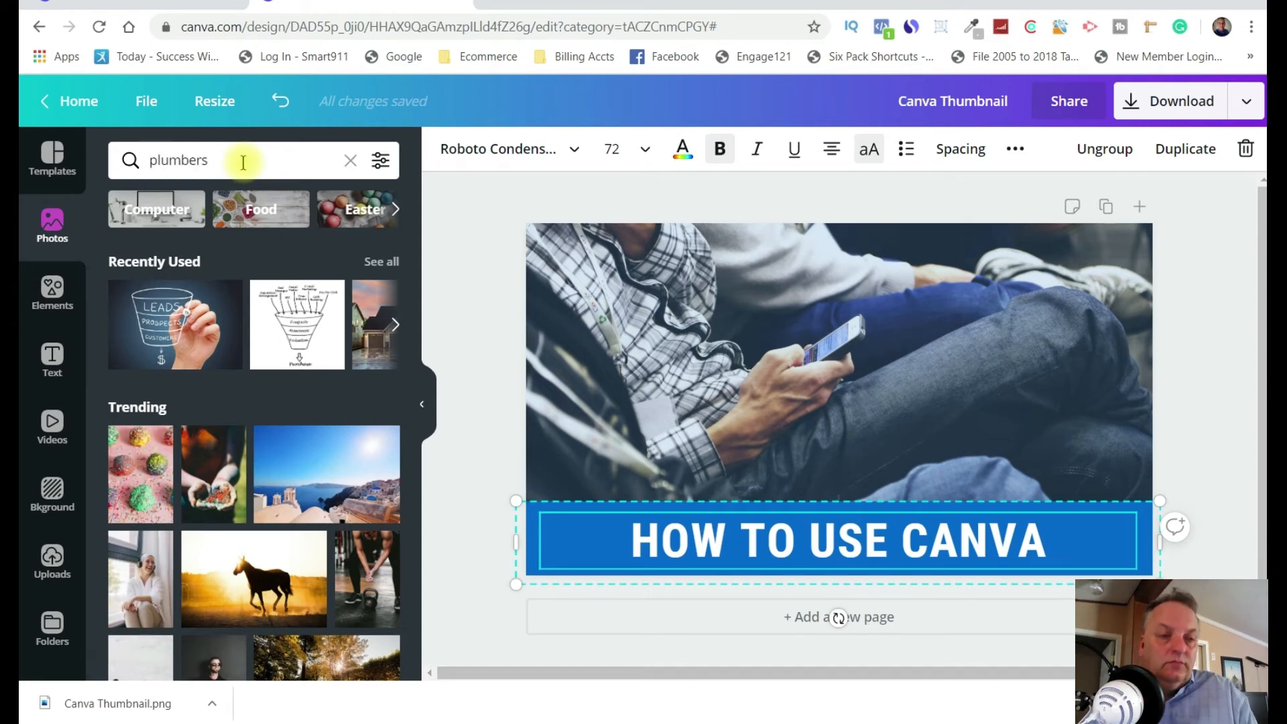
pyautogui.press('Return')
pyautogui.scroll(-3, 241, 402)
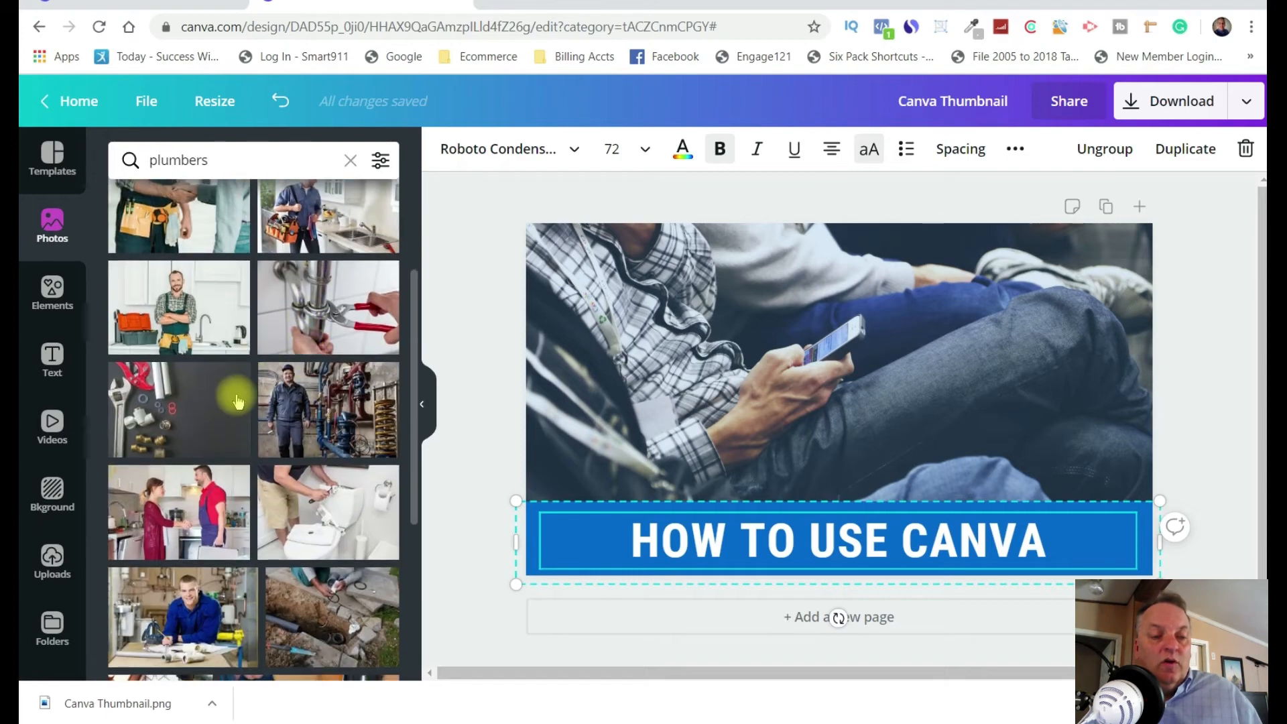
# Look through the element categories, including grids, frames and stickers, and list all available shapes.
pyautogui.click(54, 302)
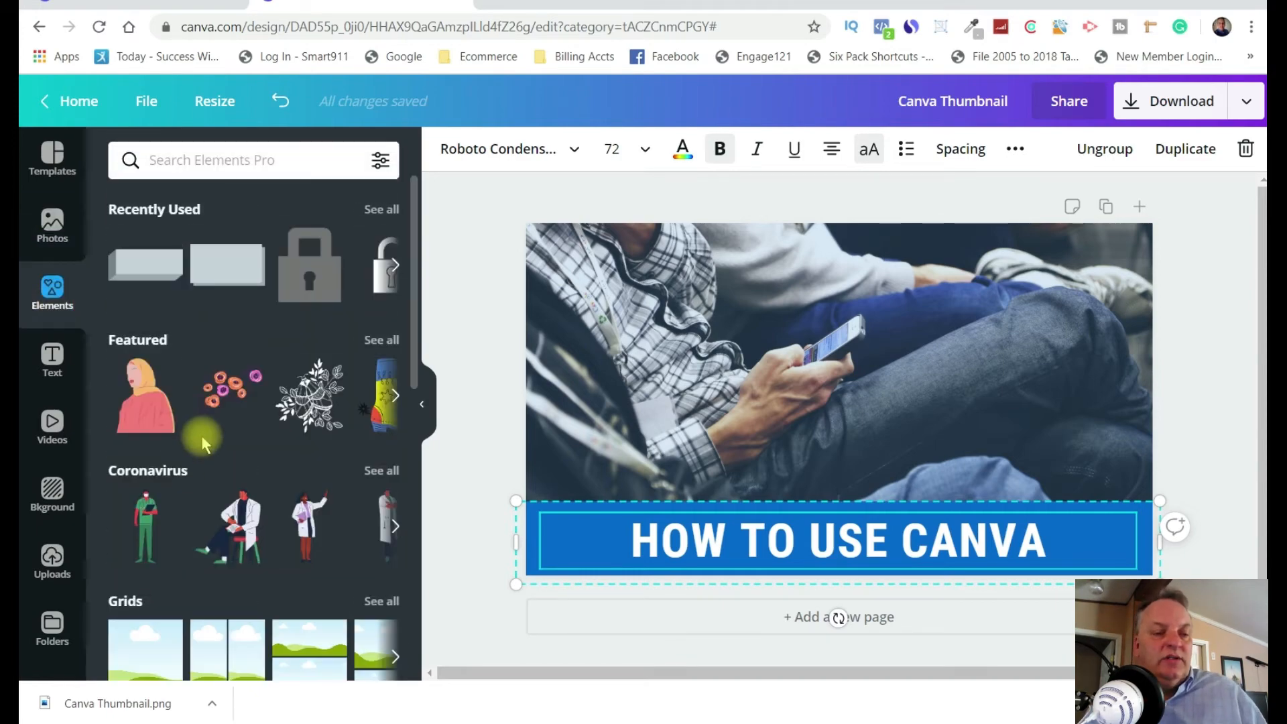
pyautogui.scroll(-4, 212, 424)
pyautogui.scroll(3, 212, 424)
pyautogui.scroll(2, 220, 424)
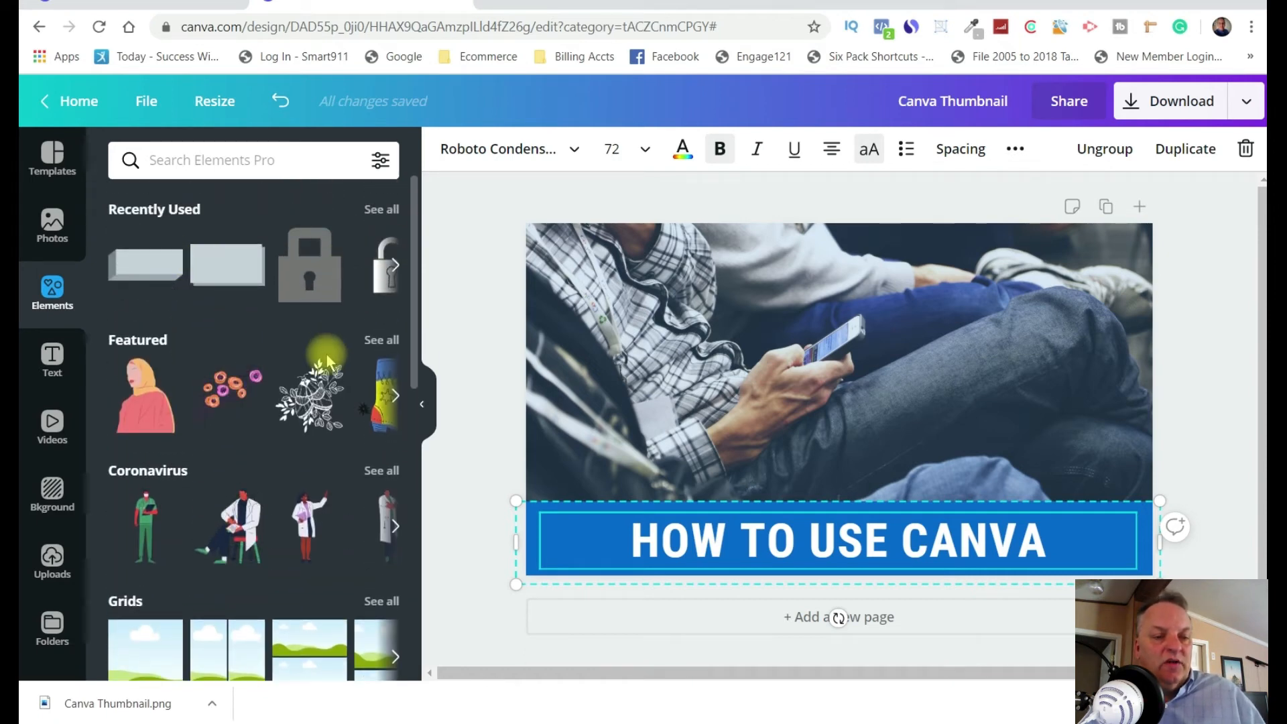
pyautogui.scroll(-3, 326, 353)
pyautogui.scroll(-3, 320, 380)
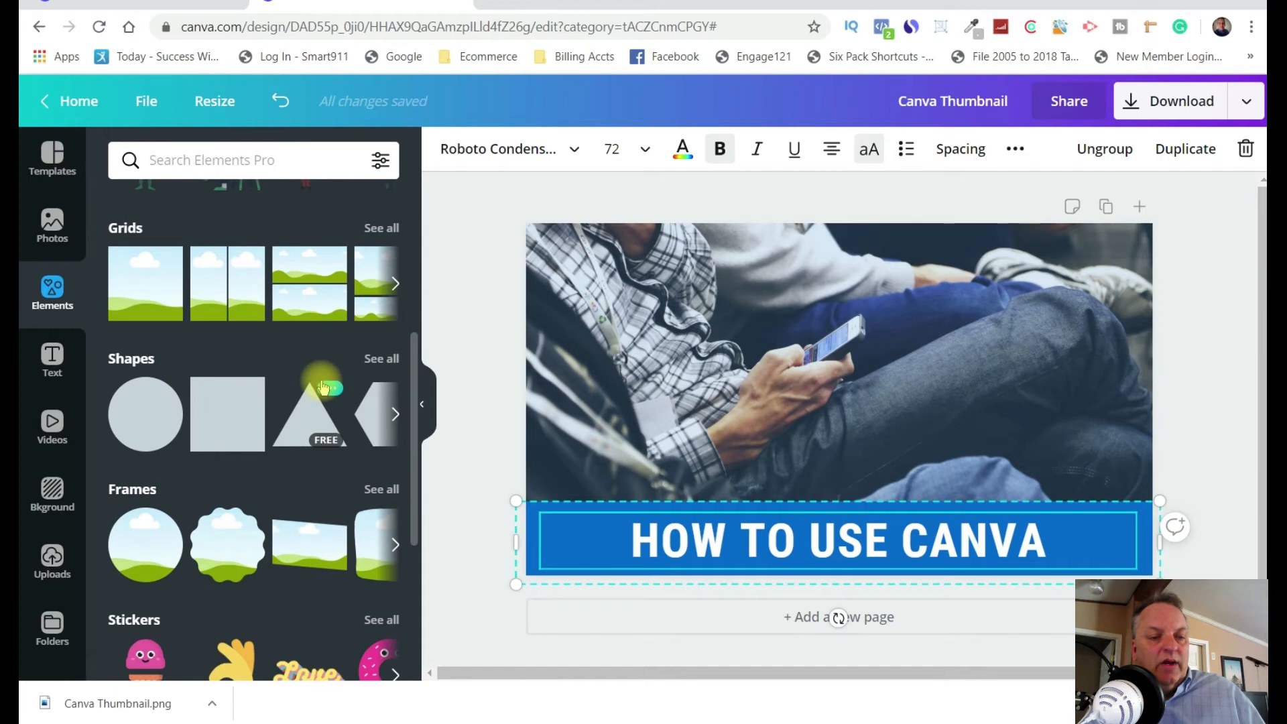
pyautogui.scroll(-3, 322, 388)
pyautogui.scroll(2, 349, 329)
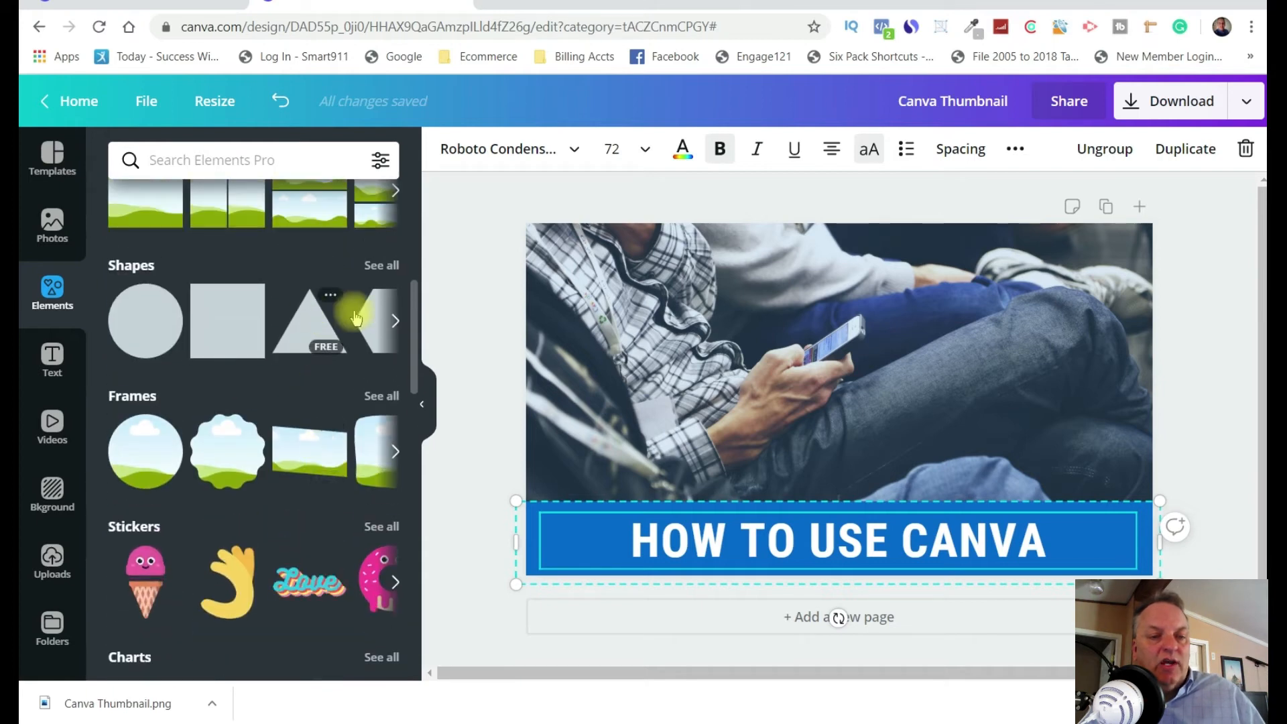
pyautogui.click(383, 263)
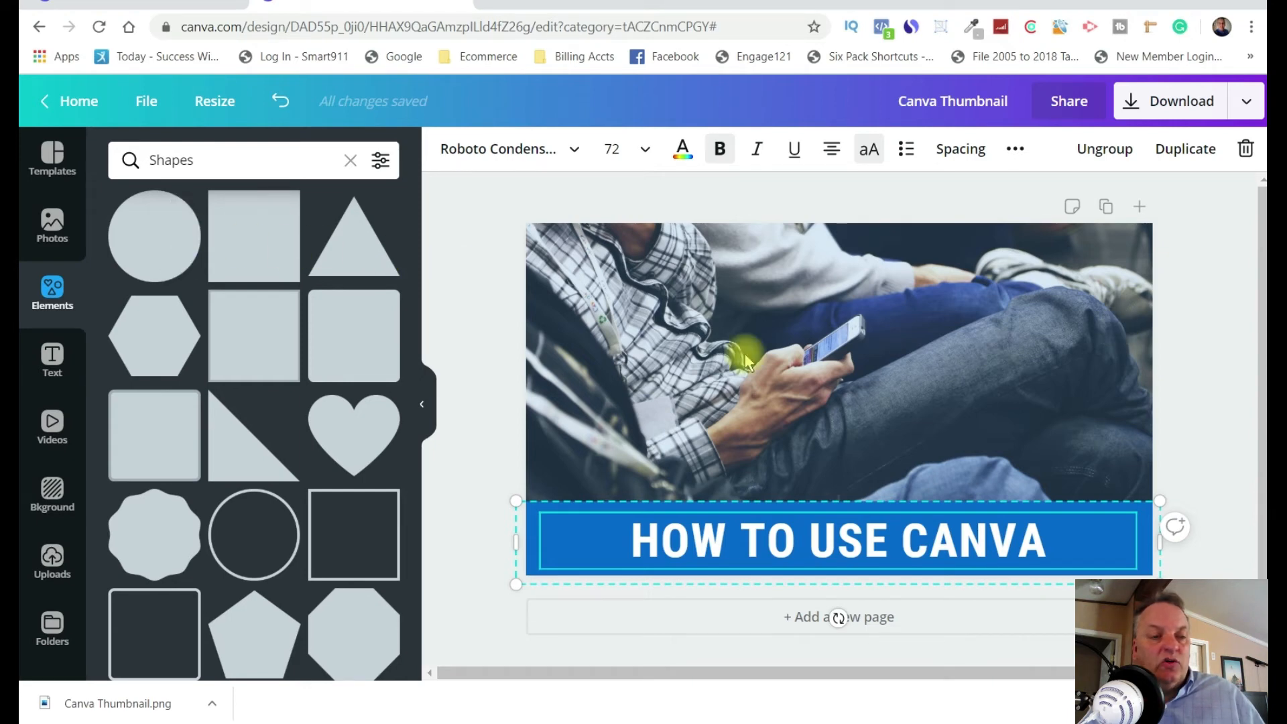
# Try out a circle shape in the red brand color at the photo's upper-right corner, and delete it.
pyautogui.click(188, 261)
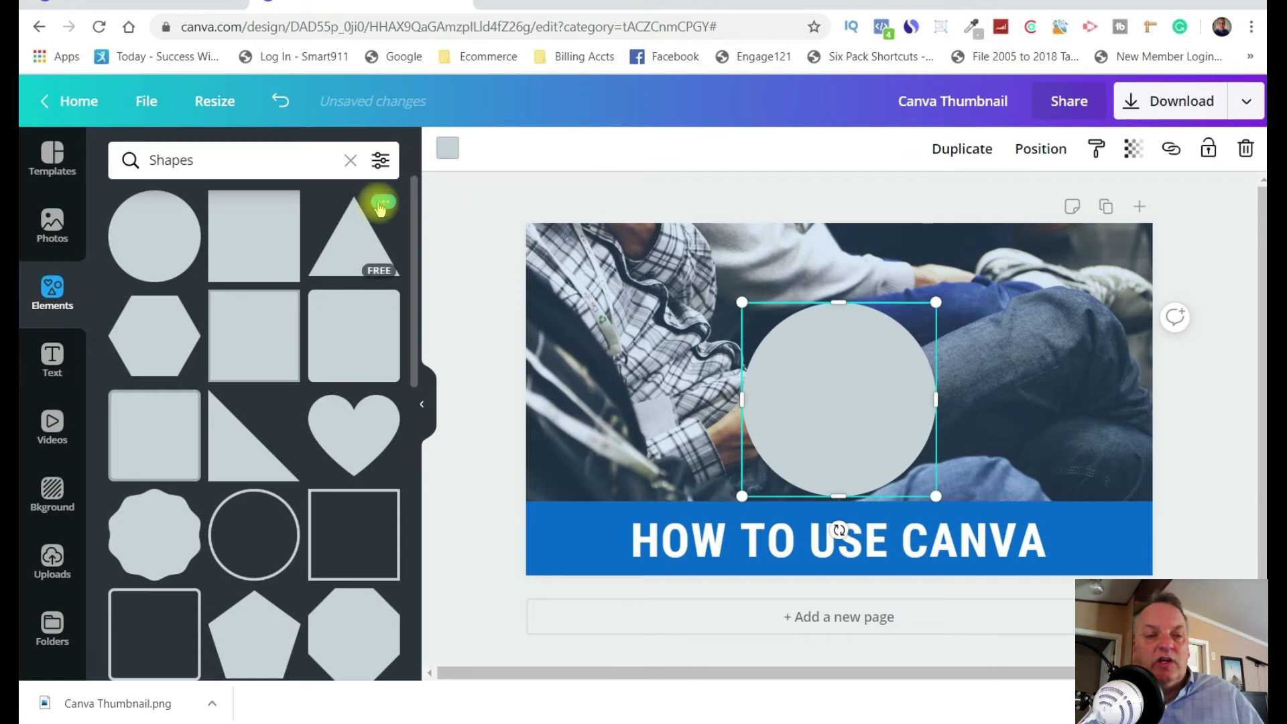
pyautogui.click(448, 146)
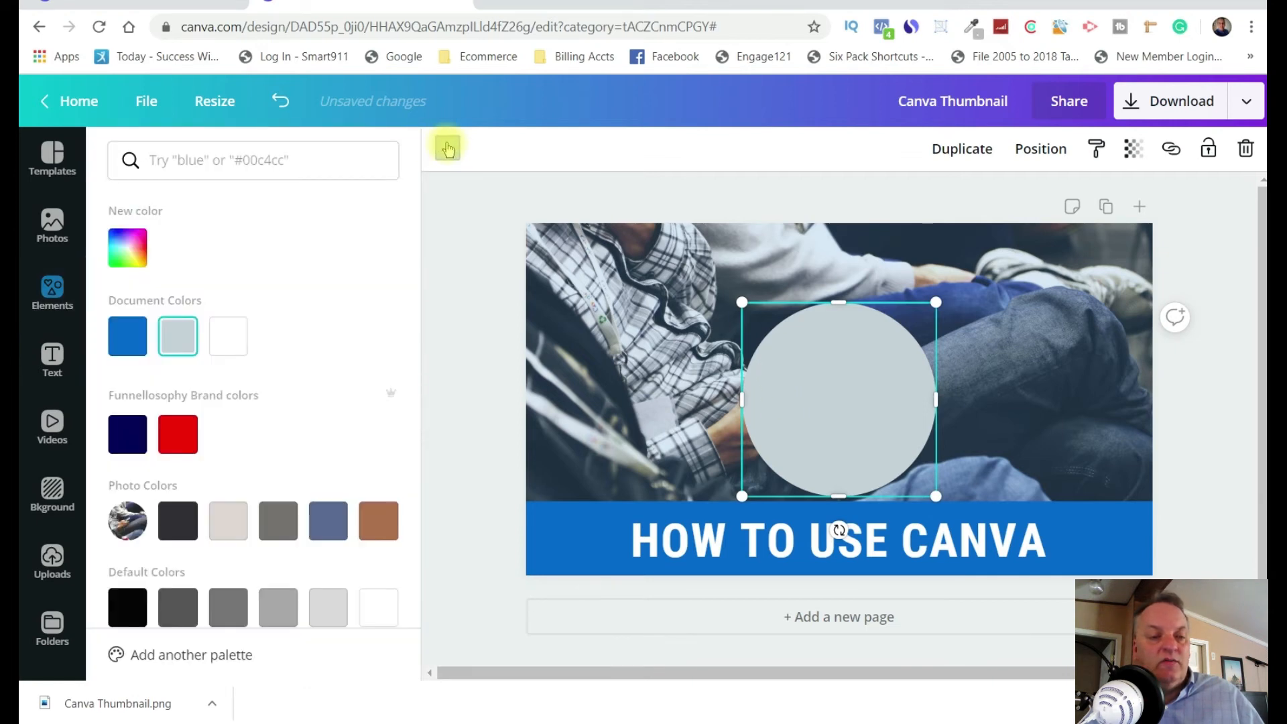
pyautogui.click(180, 432)
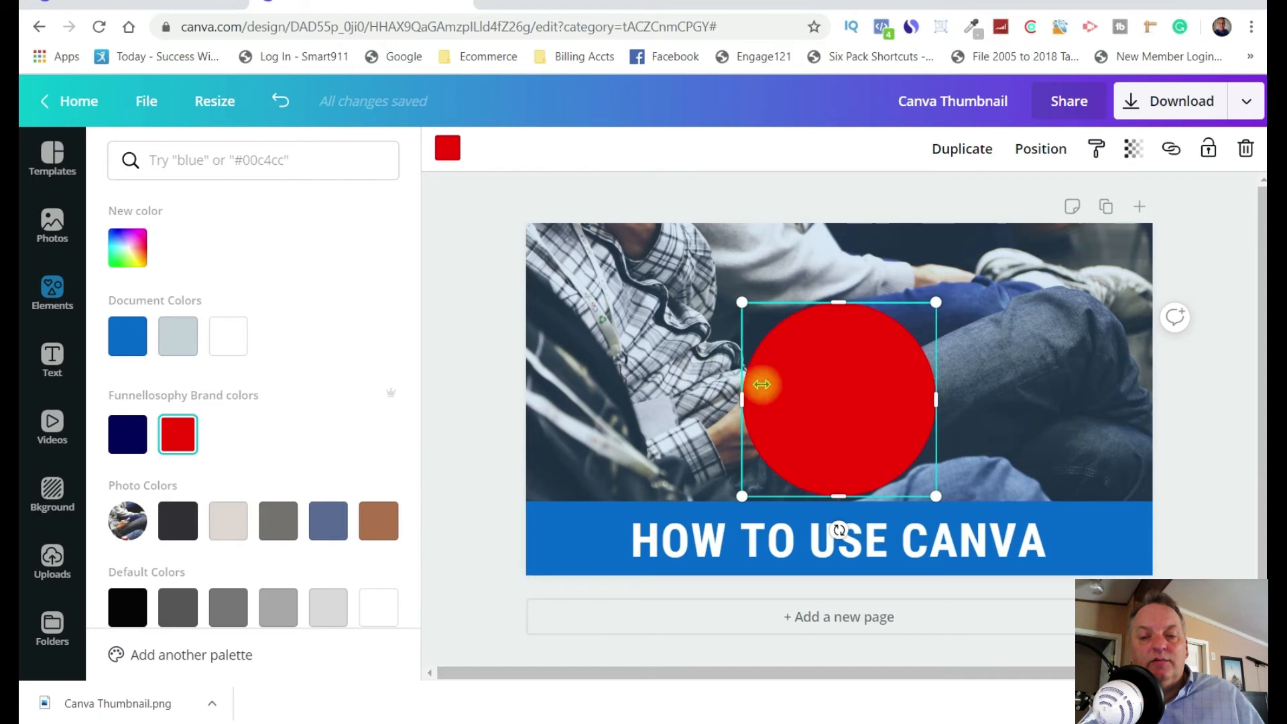
pyautogui.click(981, 354)
pyautogui.moveTo(886, 412); pyautogui.dragTo(1091, 341)
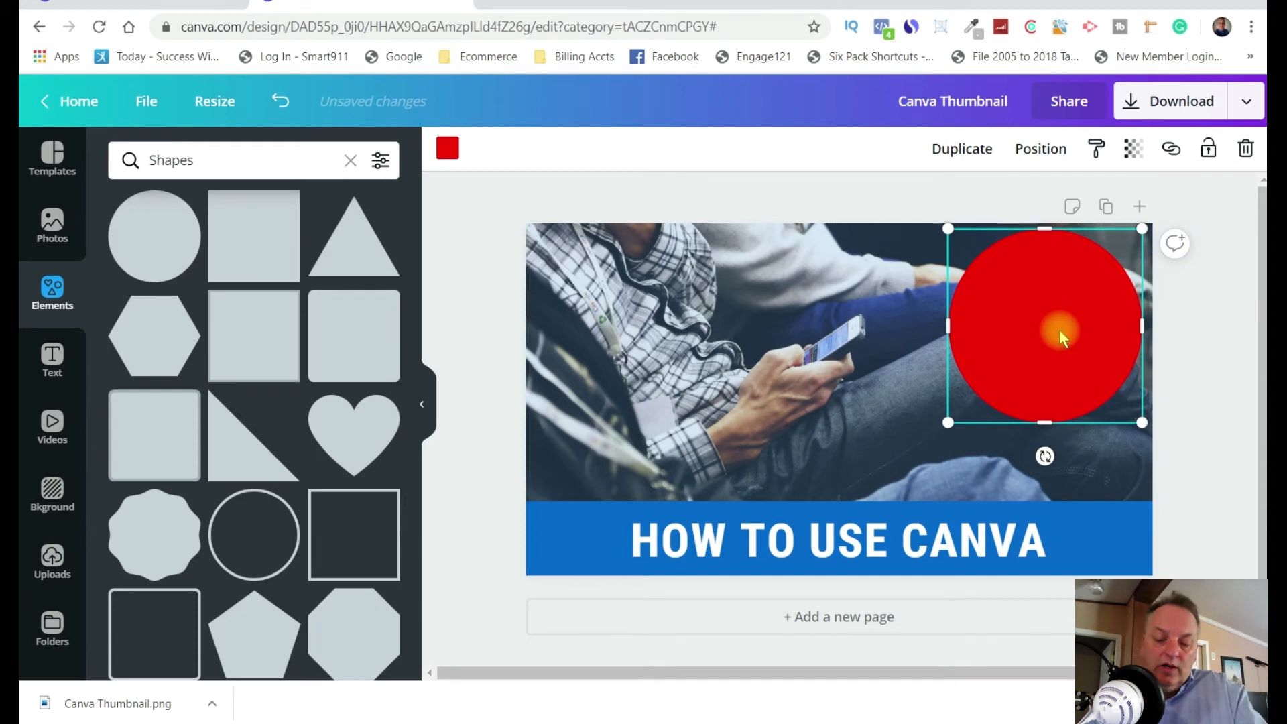
pyautogui.press('Delete')
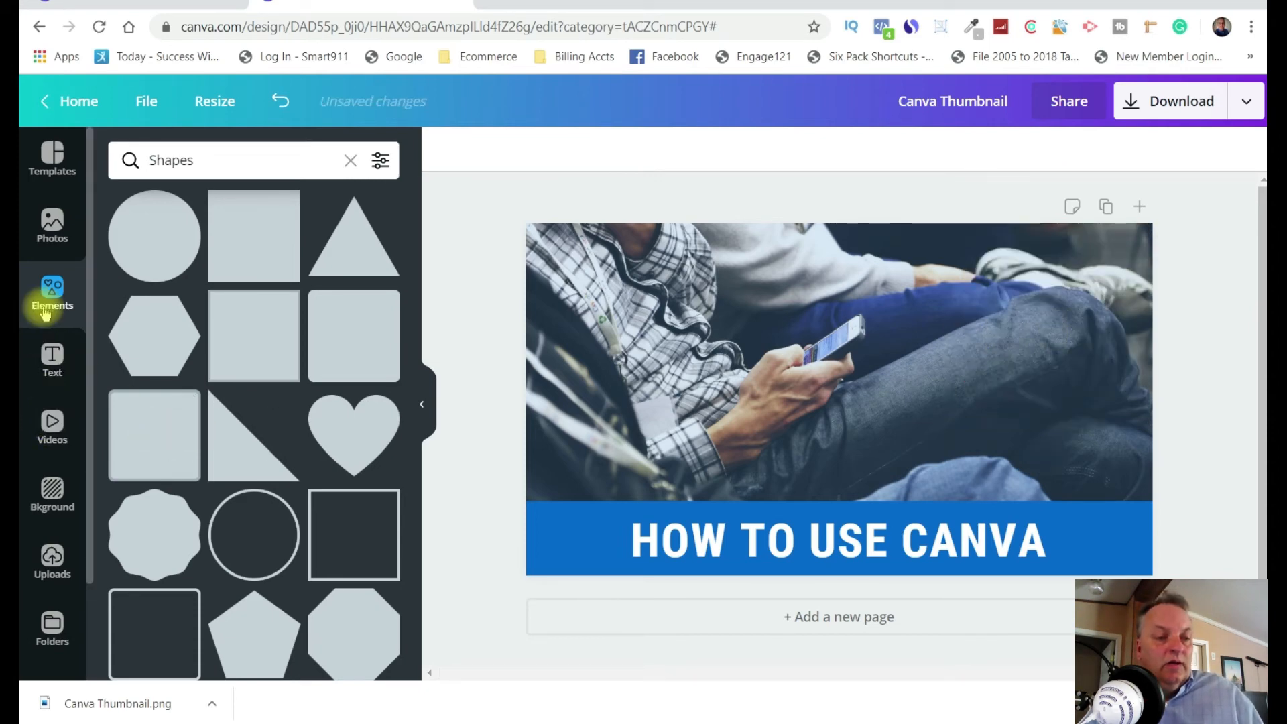
# Add the circular frame from the elements and place it at the photo's right edge, just above the blue title banner.
pyautogui.click(51, 287)
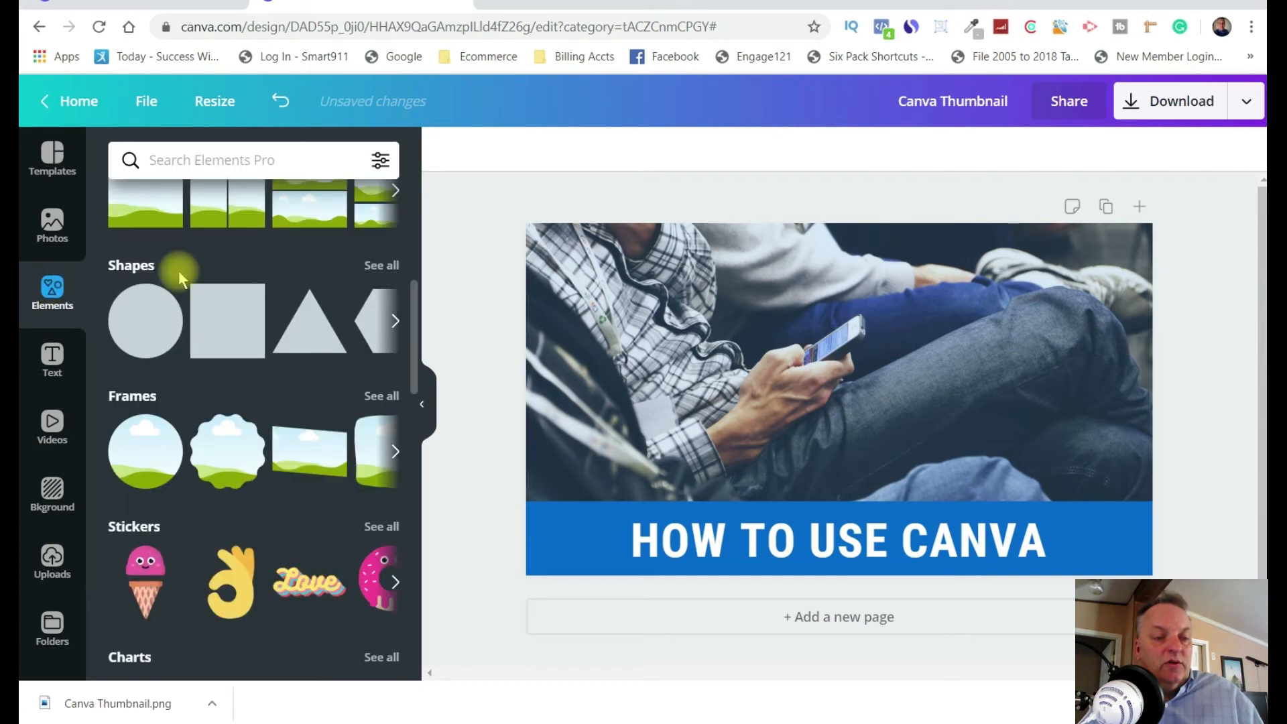
pyautogui.click(158, 456)
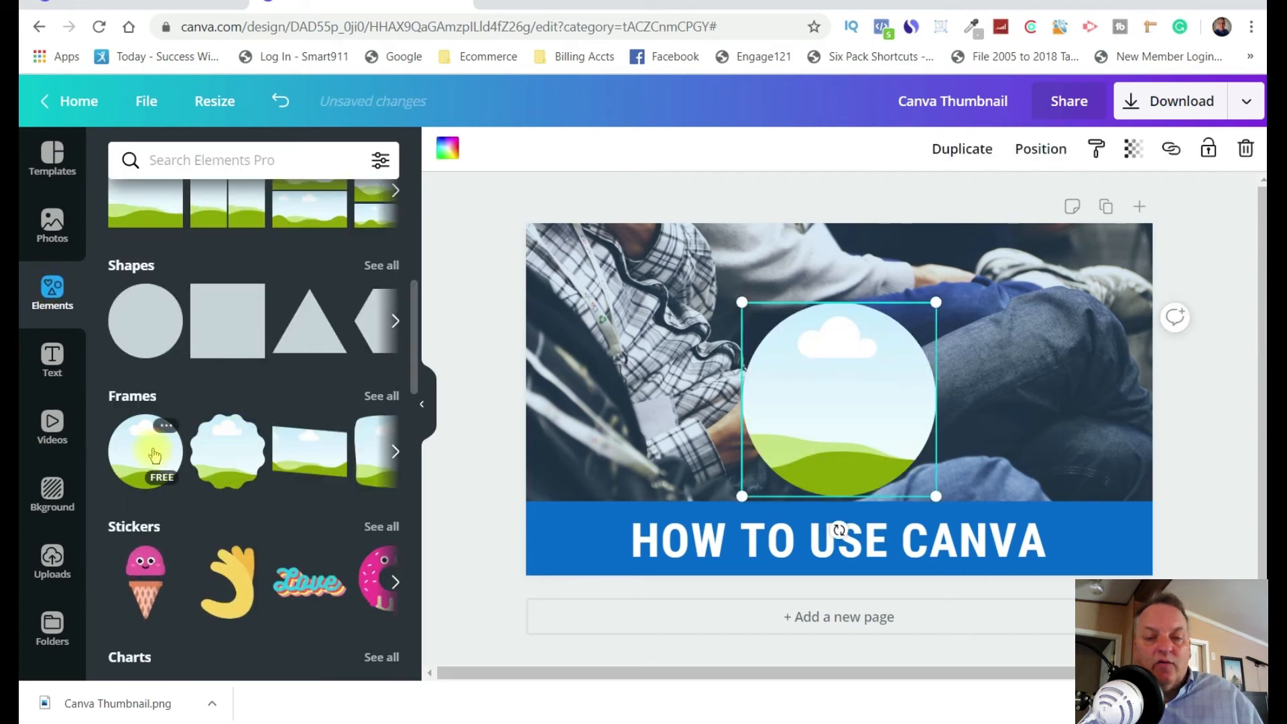
pyautogui.moveTo(899, 400); pyautogui.dragTo(1027, 429)
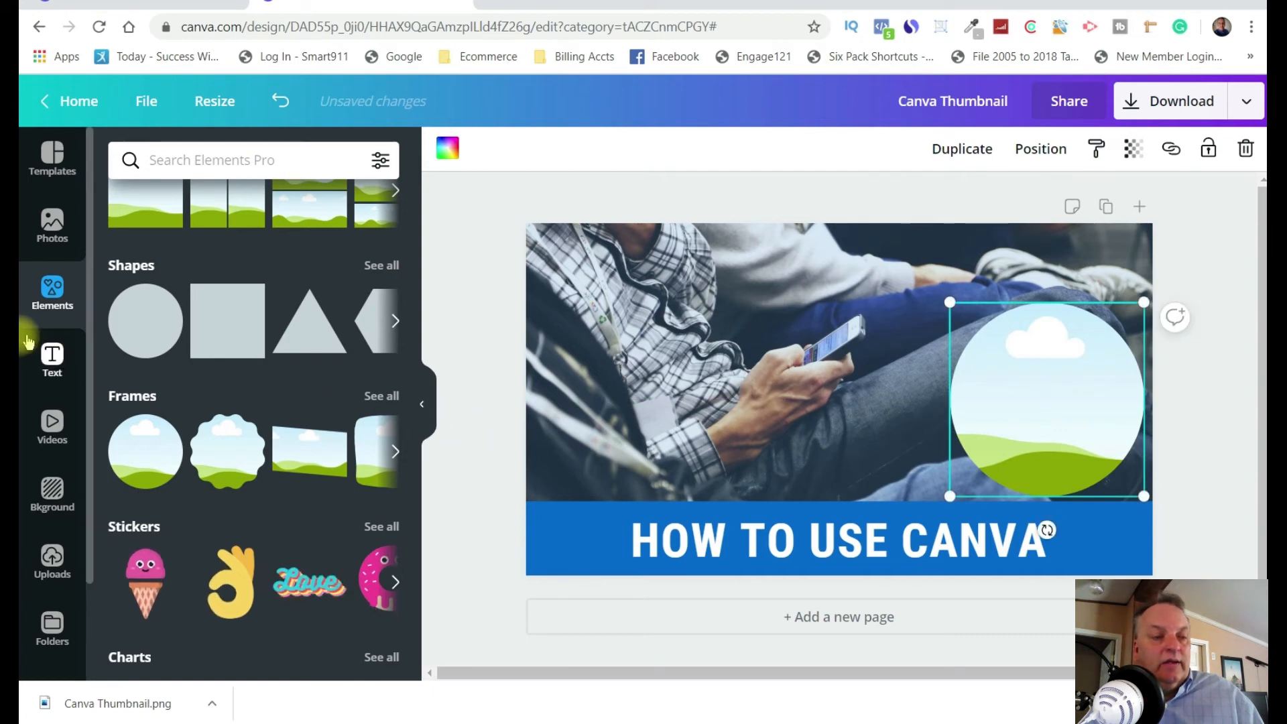
# Find the portrait of the man in a blue shirt among the uploaded images and pick it for the circular frame.
pyautogui.click(53, 569)
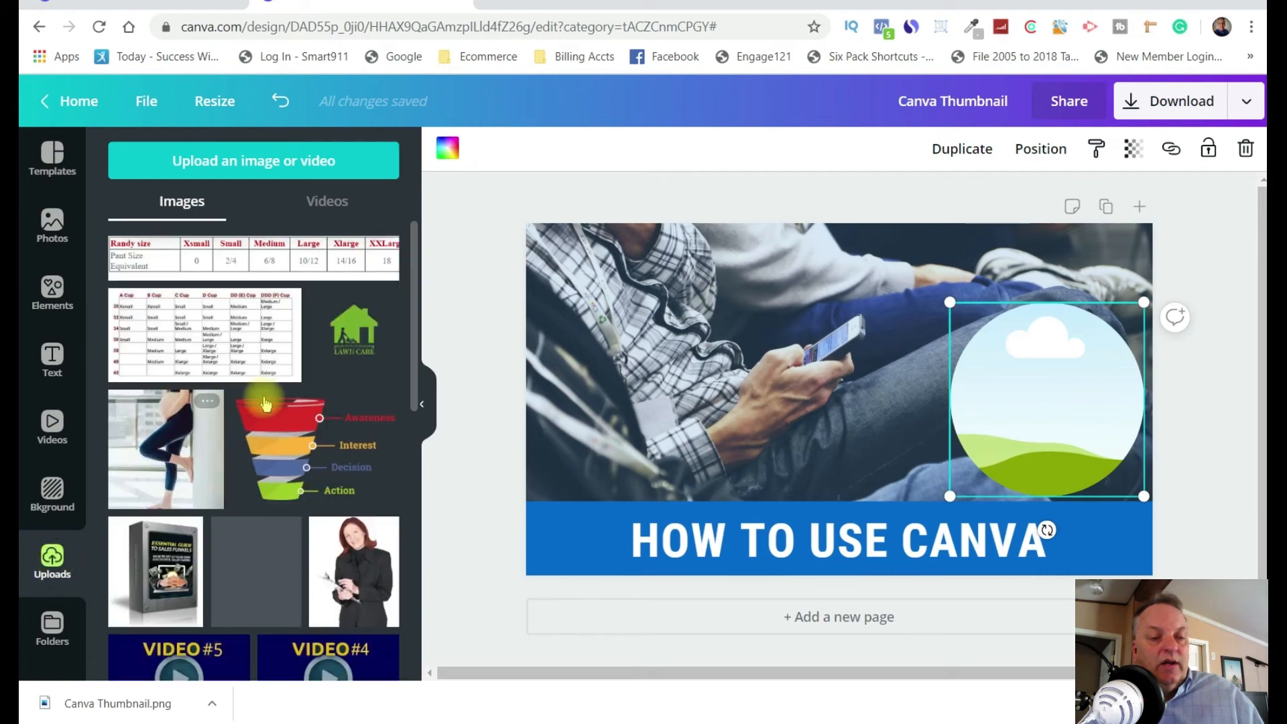
pyautogui.scroll(-15, 301, 388)
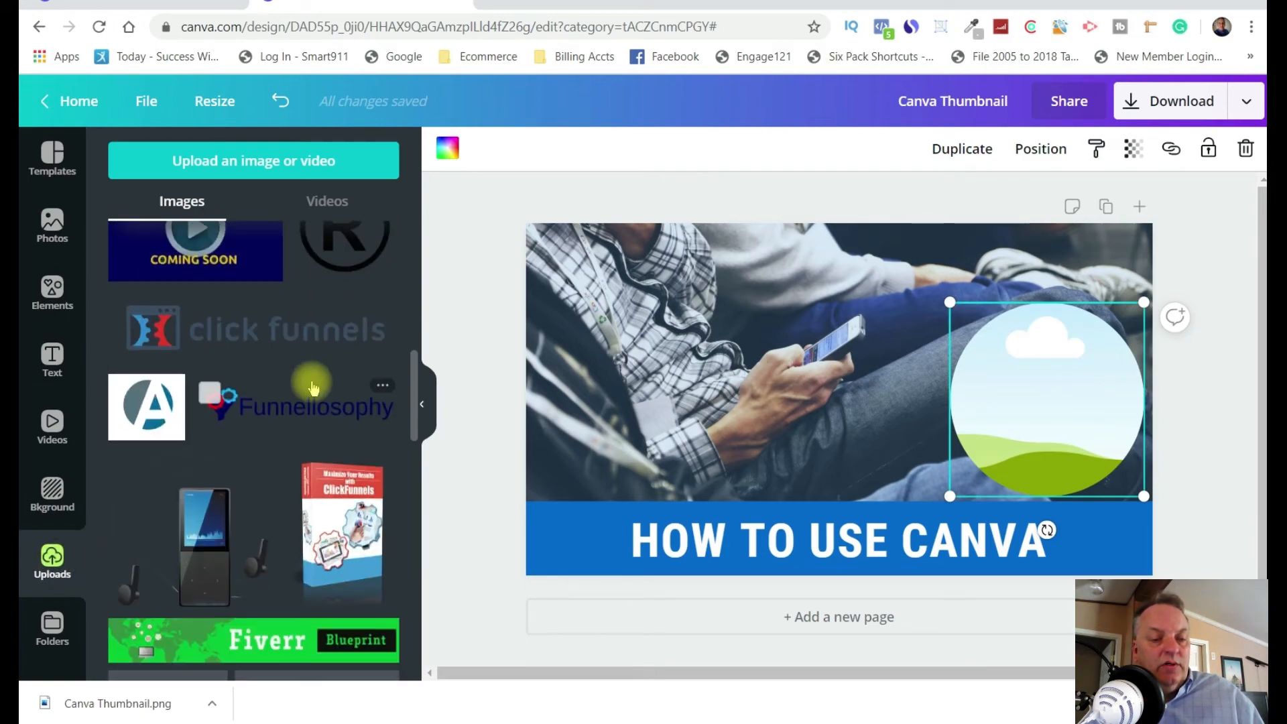
pyautogui.scroll(-15, 314, 390)
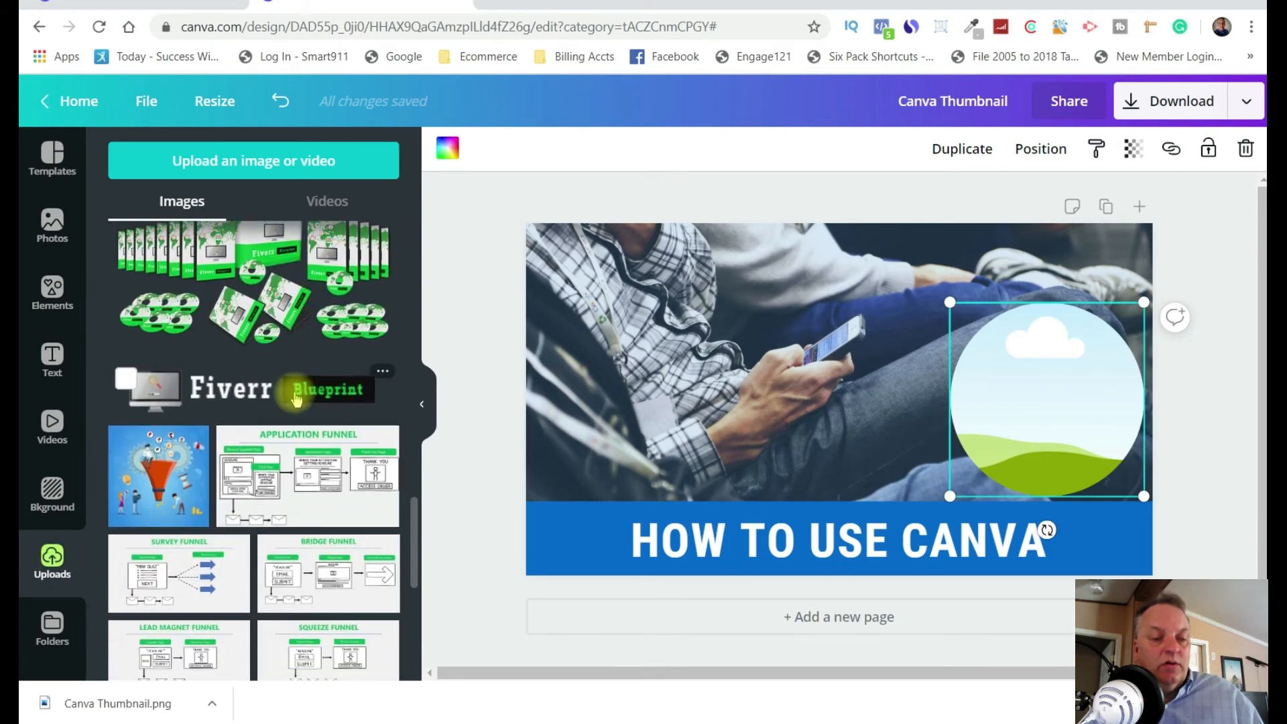
pyautogui.scroll(-15, 299, 400)
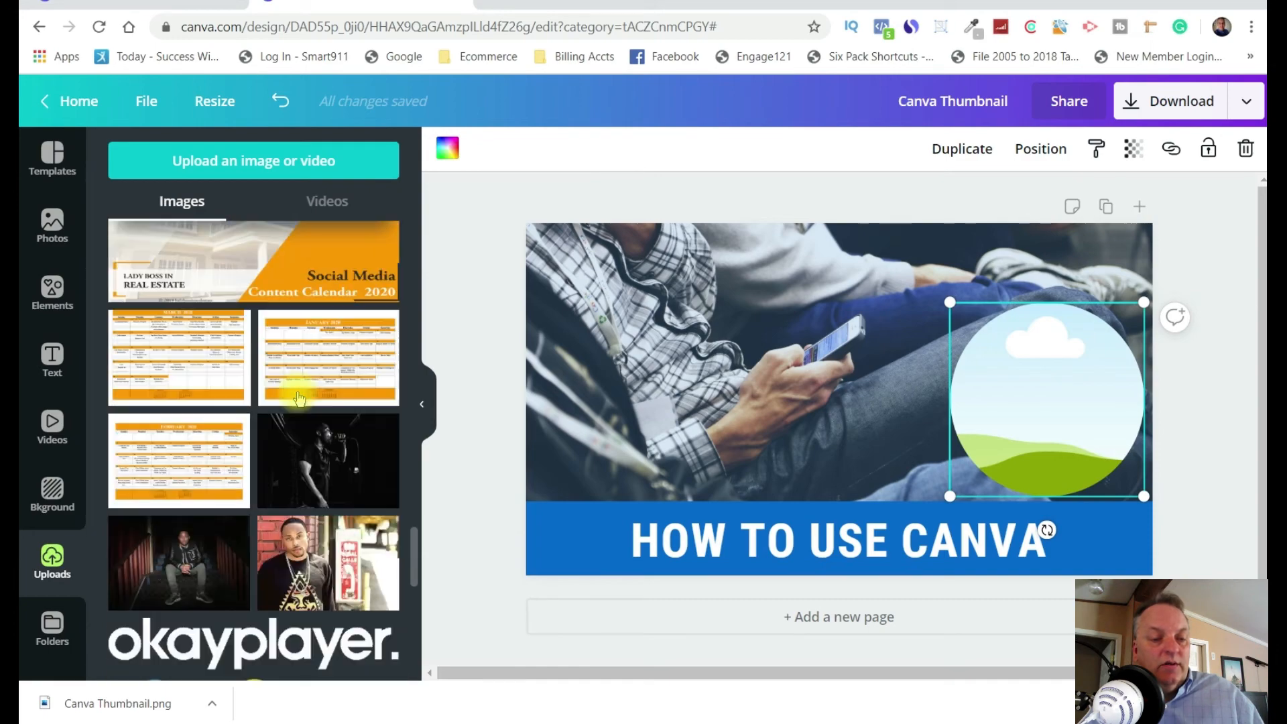
pyautogui.scroll(-8, 299, 400)
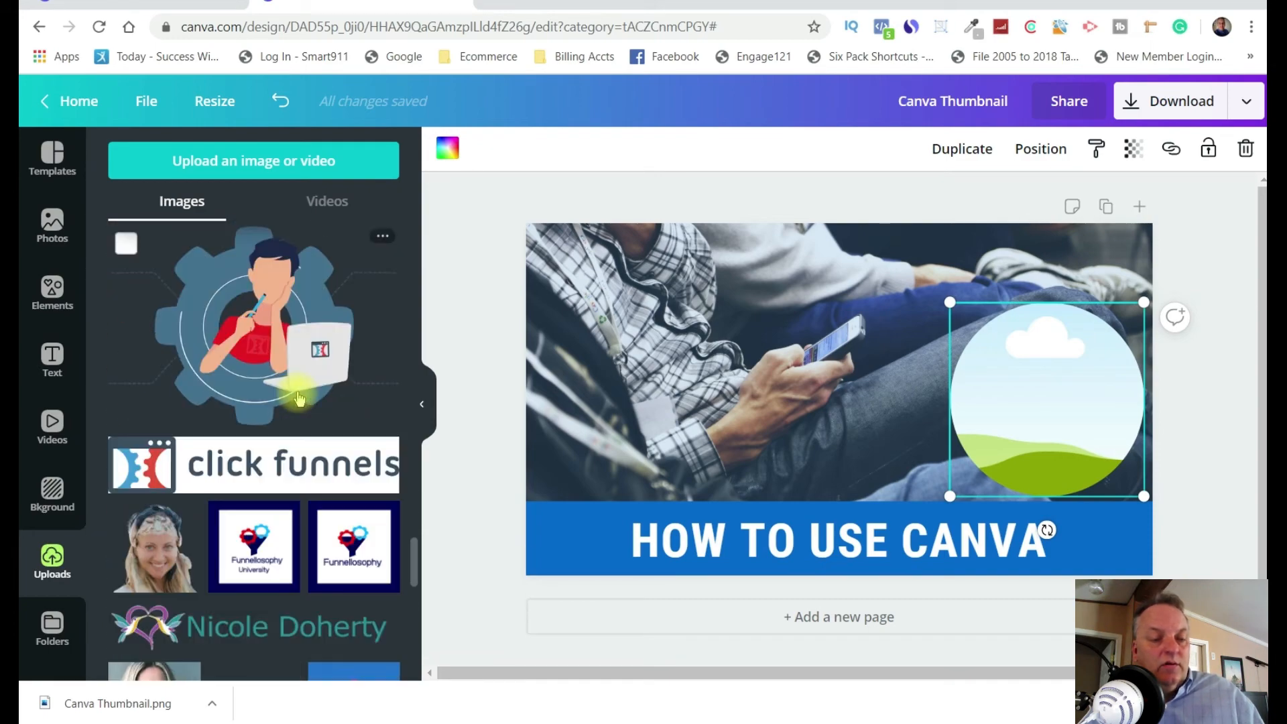
pyautogui.scroll(8, 302, 397)
pyautogui.scroll(10, 301, 396)
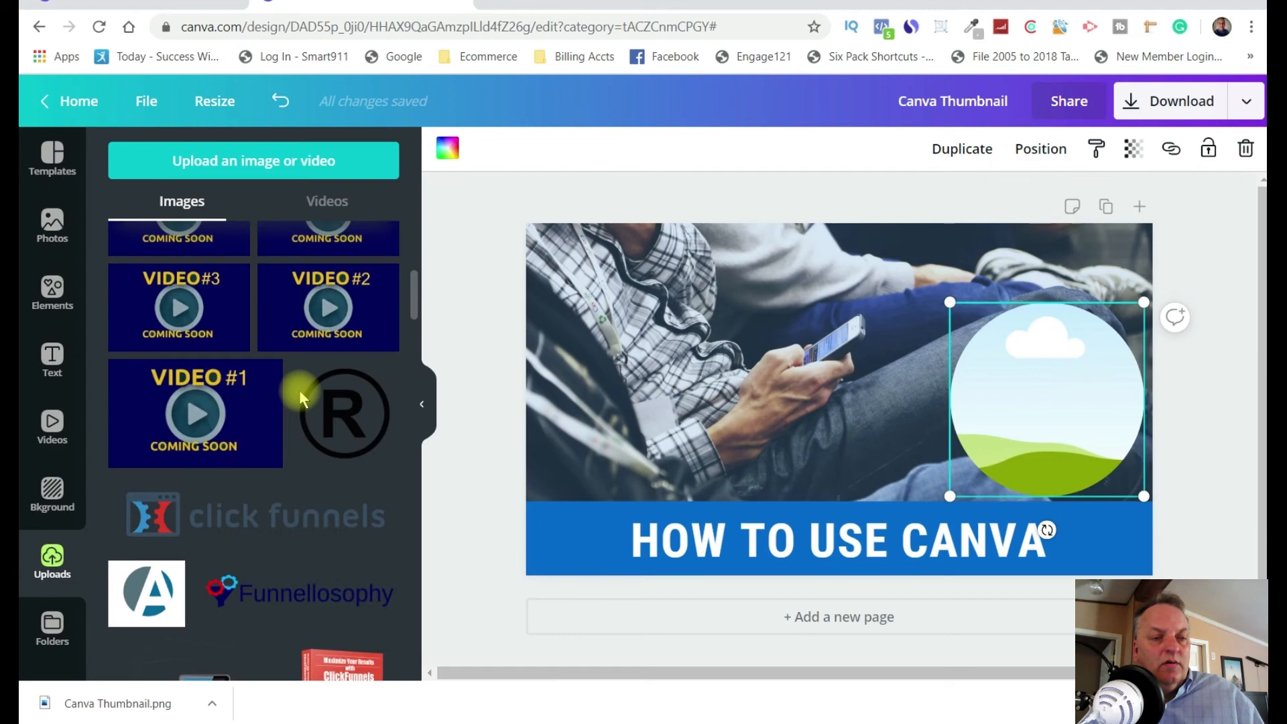
pyautogui.moveTo(302, 395)
pyautogui.scroll(-10, 301, 397)
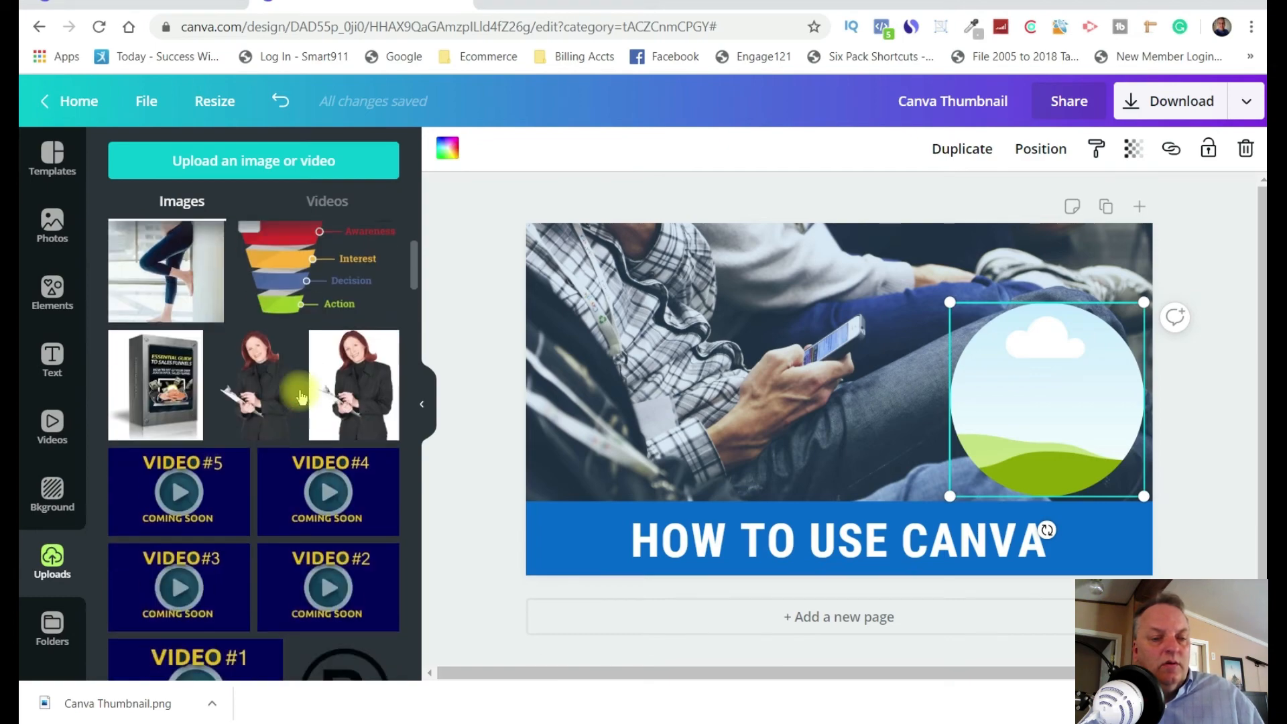
pyautogui.scroll(-10, 303, 397)
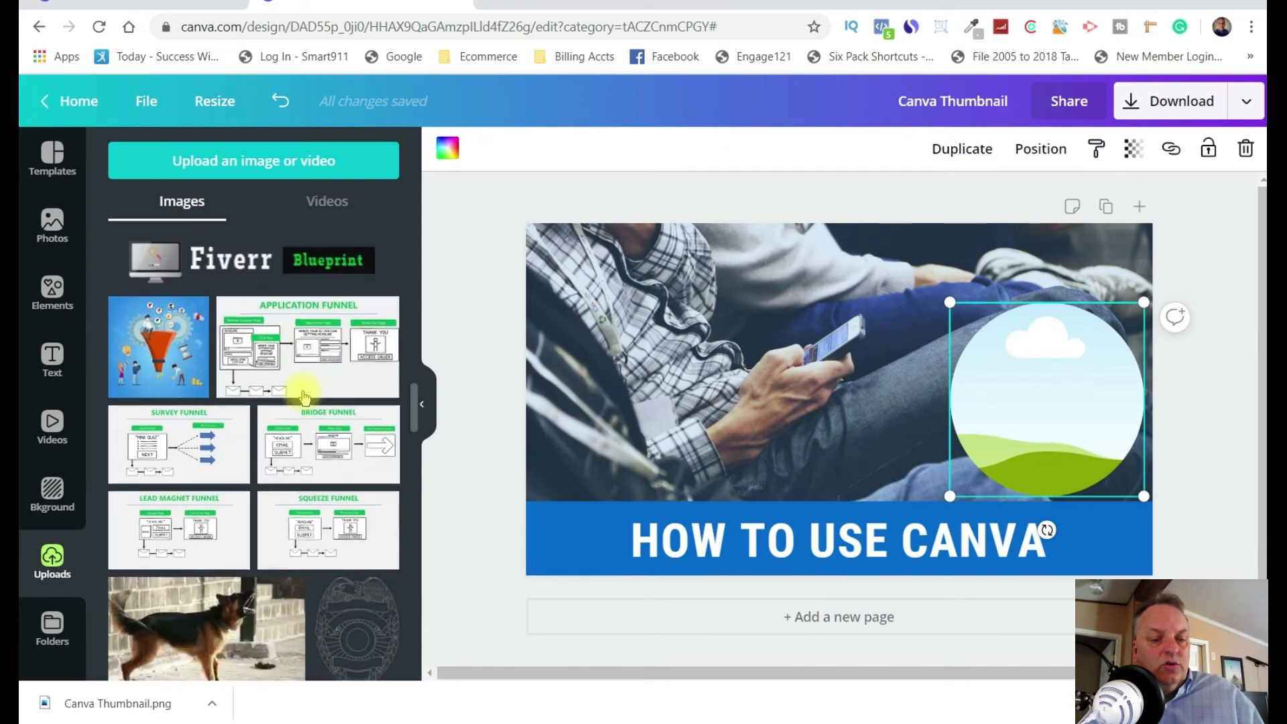
pyautogui.scroll(10, 302, 395)
pyautogui.scroll(-8, 302, 395)
pyautogui.scroll(4, 302, 395)
pyautogui.click(251, 441)
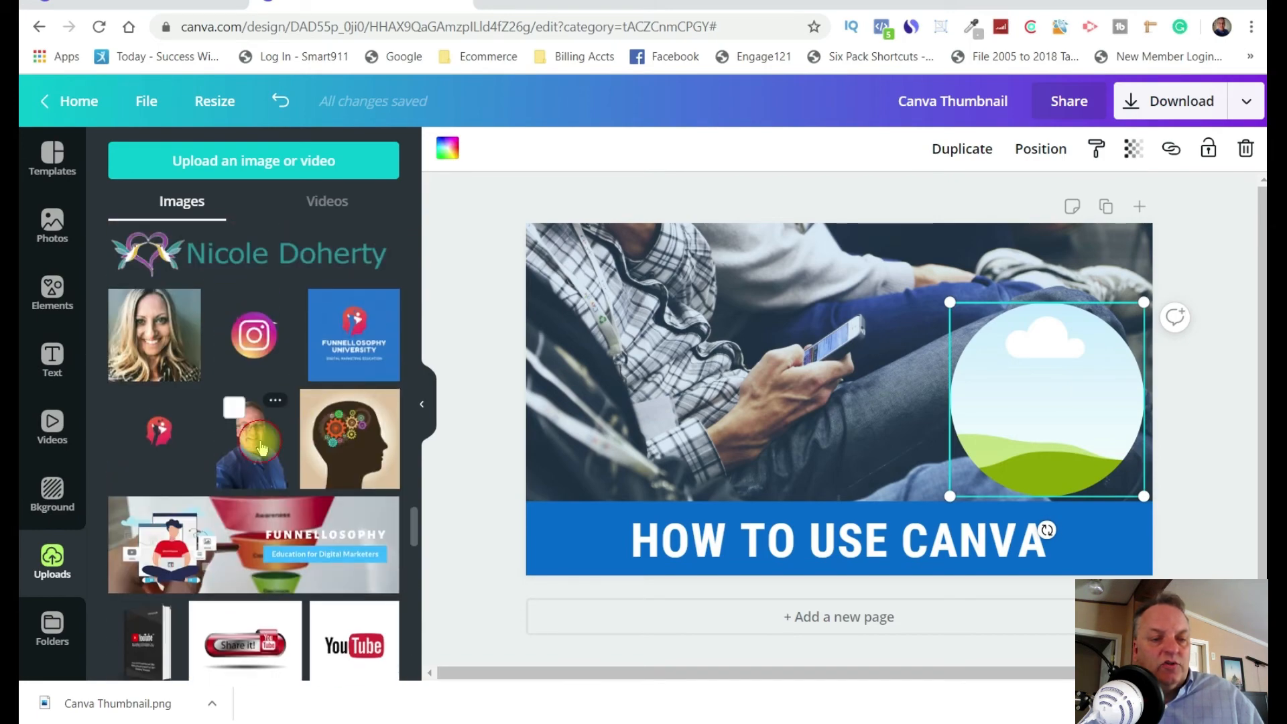